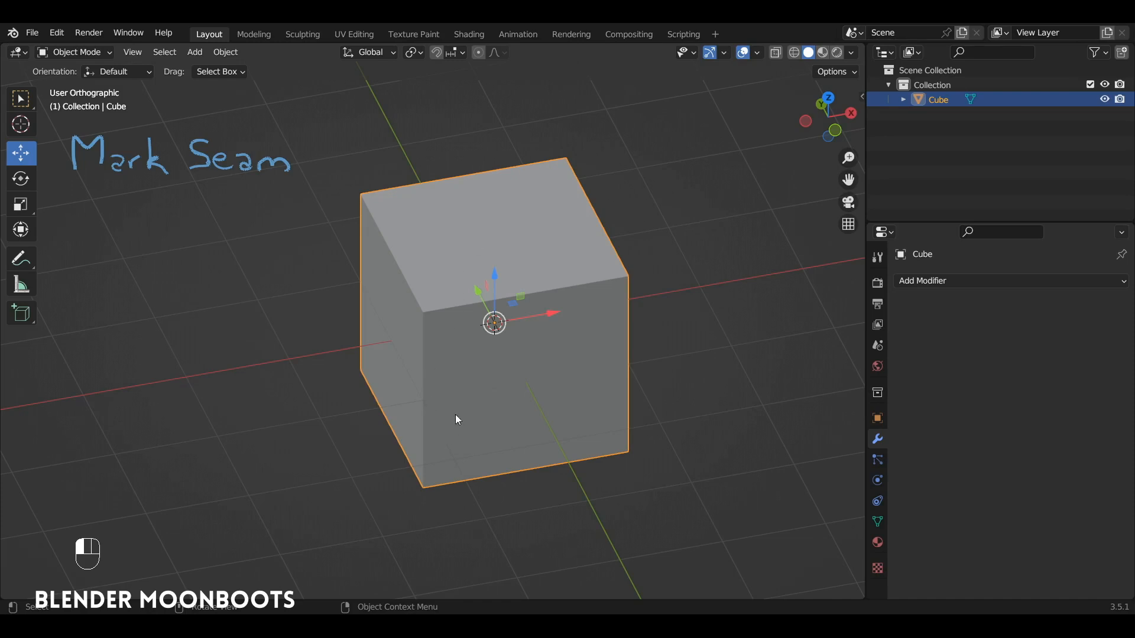
Split the 3D viewport horizontally and turn the lower area into an Image Editor.
{"action": "middle_click_drag", "start_coordinate": [562, 297], "coordinate": [589, 222], "text": "alt"}
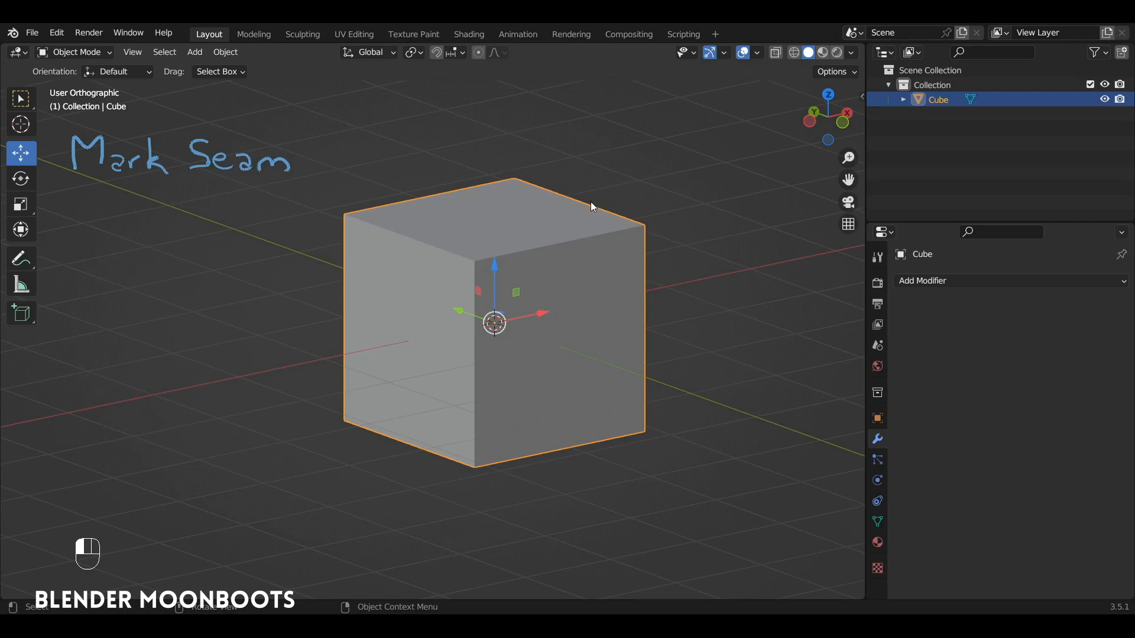
{"action": "middle_click_drag", "start_coordinate": [587, 212], "coordinate": [579, 255], "text": "alt"}
{"action": "left_click_drag", "start_coordinate": [859, 49], "coordinate": [657, 430]}
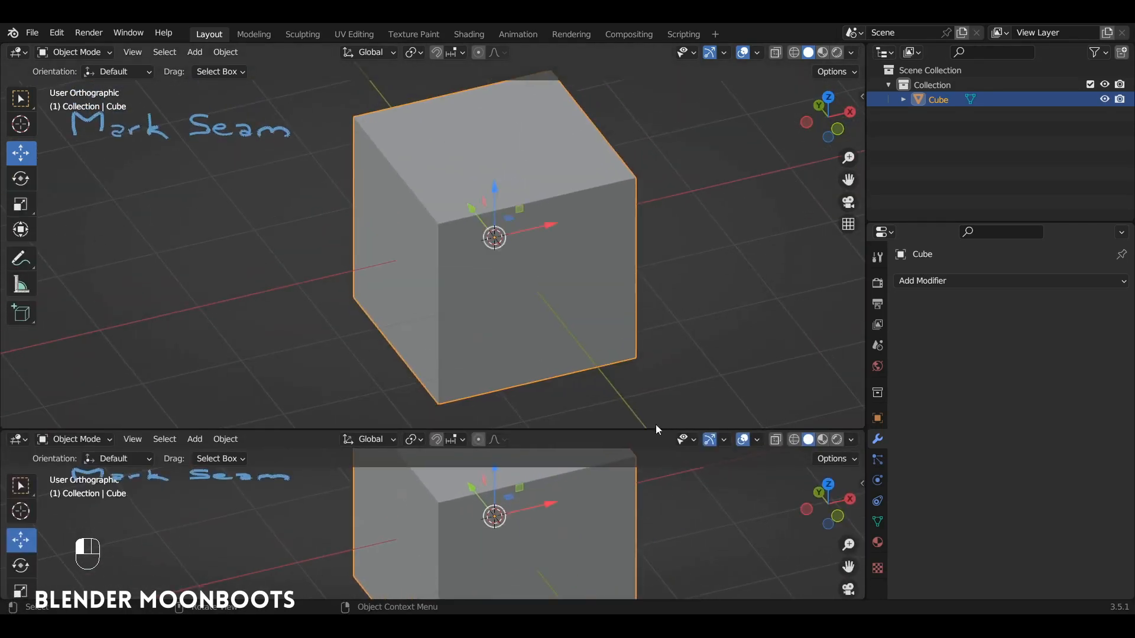
{"action": "left_click", "coordinate": [16, 440]}
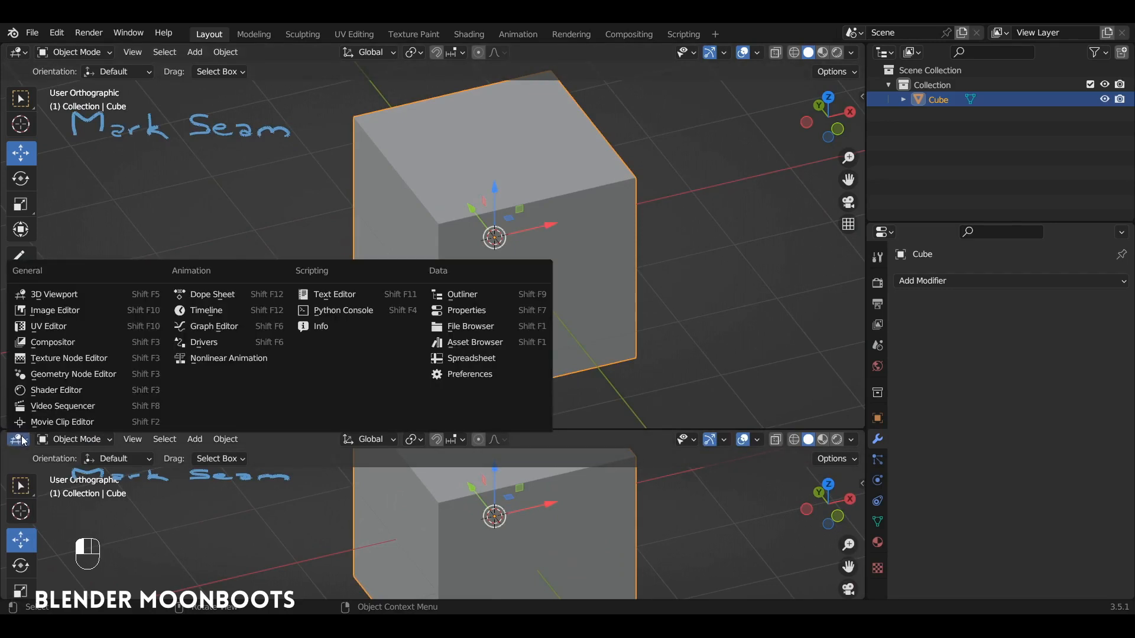
{"action": "left_click", "coordinate": [98, 314]}
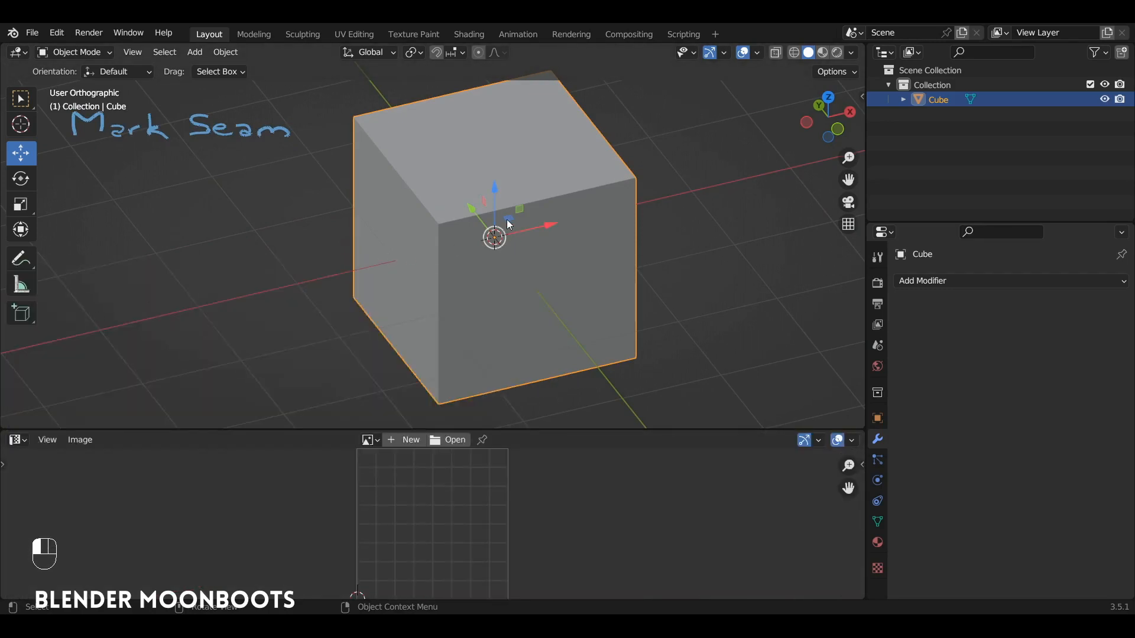
Enter Edit Mode on the cube with all its geometry selected and enlarge the lower area to show the UV layout.
{"action": "key", "text": "Tab"}
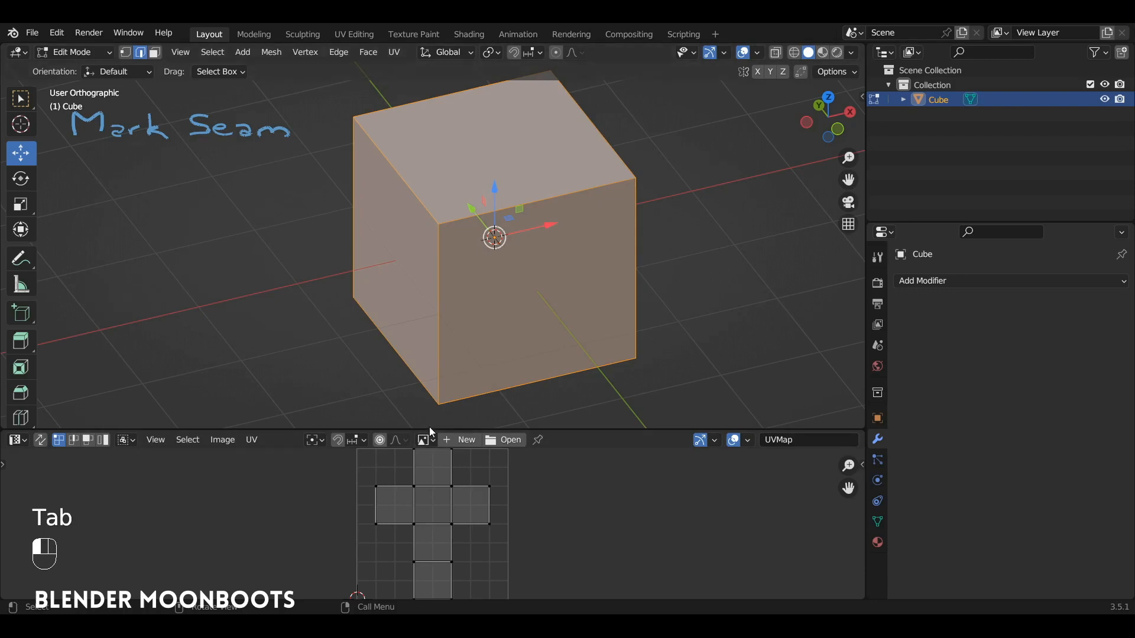
{"action": "left_click_drag", "start_coordinate": [429, 426], "coordinate": [429, 368]}
{"action": "key", "text": "a"}
{"action": "left_click_drag", "start_coordinate": [504, 253], "coordinate": [497, 319], "text": "alt+shift"}
{"action": "left_click_drag", "start_coordinate": [474, 368], "coordinate": [473, 385]}
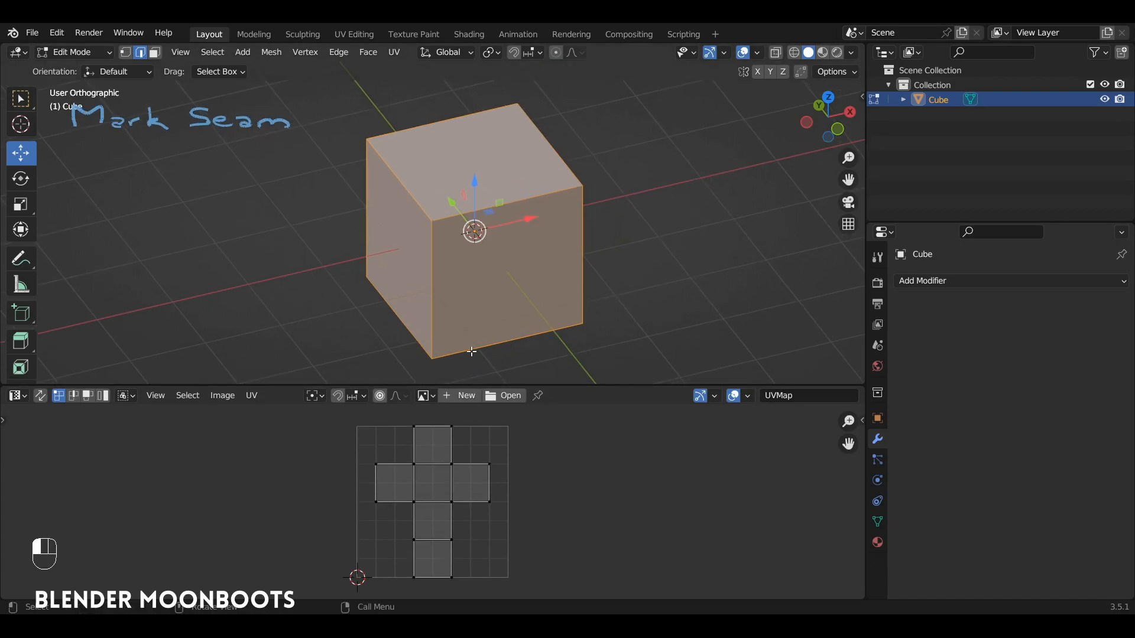
Add one centred vertical loop cut around the cube, through its top and front faces.
{"action": "key", "text": "ctrl+r"}
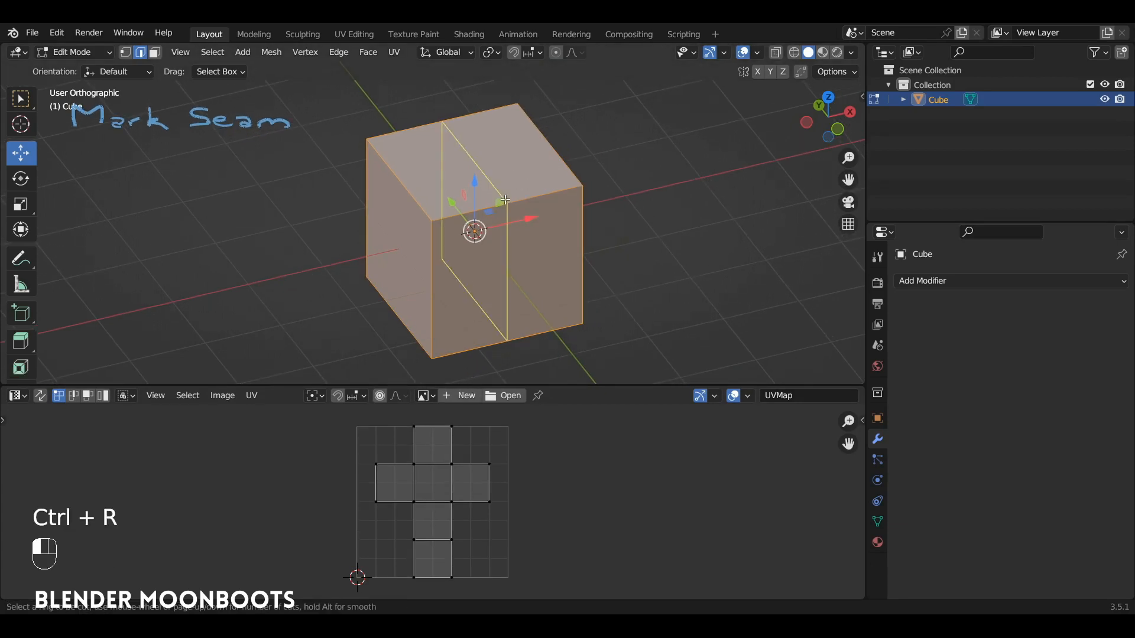
{"action": "left_click", "coordinate": [502, 201]}
{"action": "right_click", "coordinate": [503, 201]}
{"action": "left_click_drag", "start_coordinate": [495, 266], "coordinate": [590, 206], "text": "alt"}
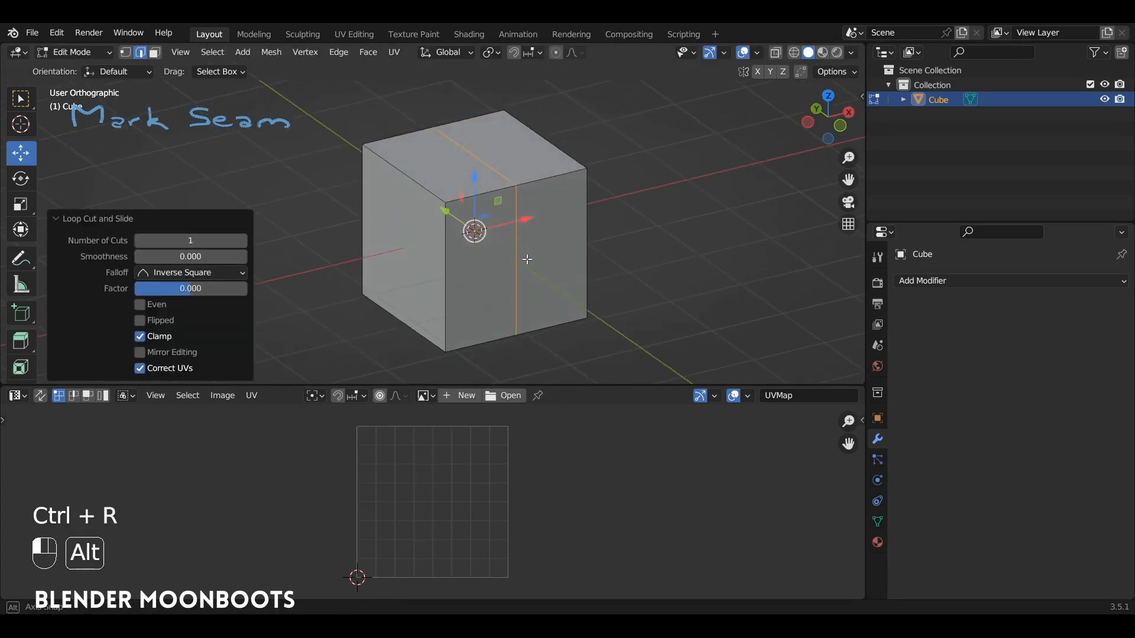
Mark the centre edge loop of the cube as a seam and deselect everything.
{"action": "key", "text": "u"}
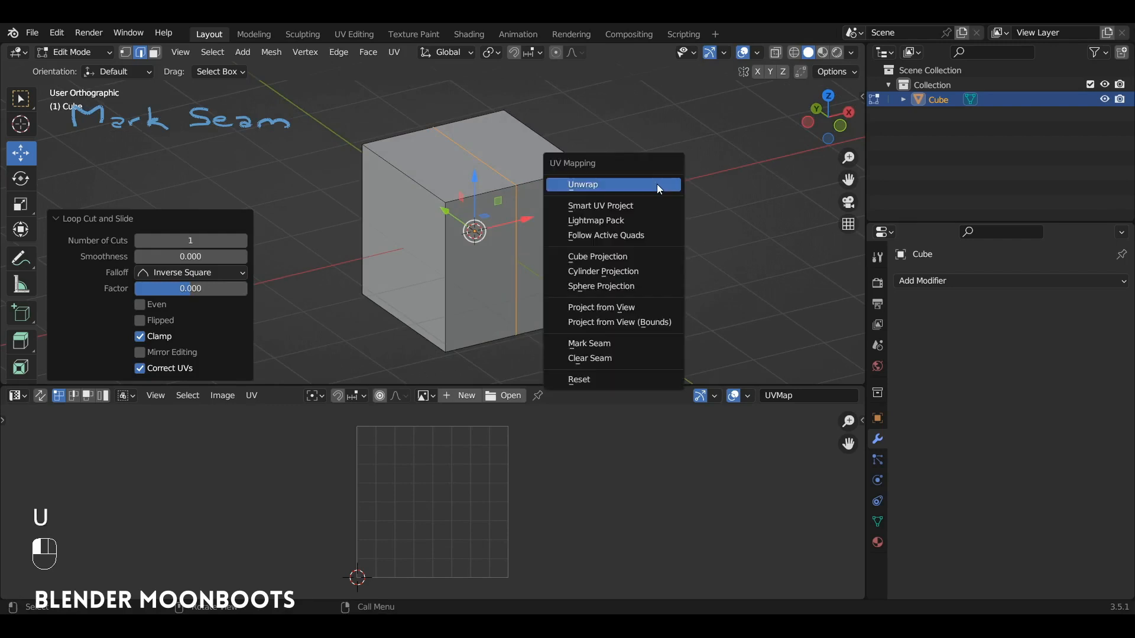
{"action": "left_click", "coordinate": [633, 345]}
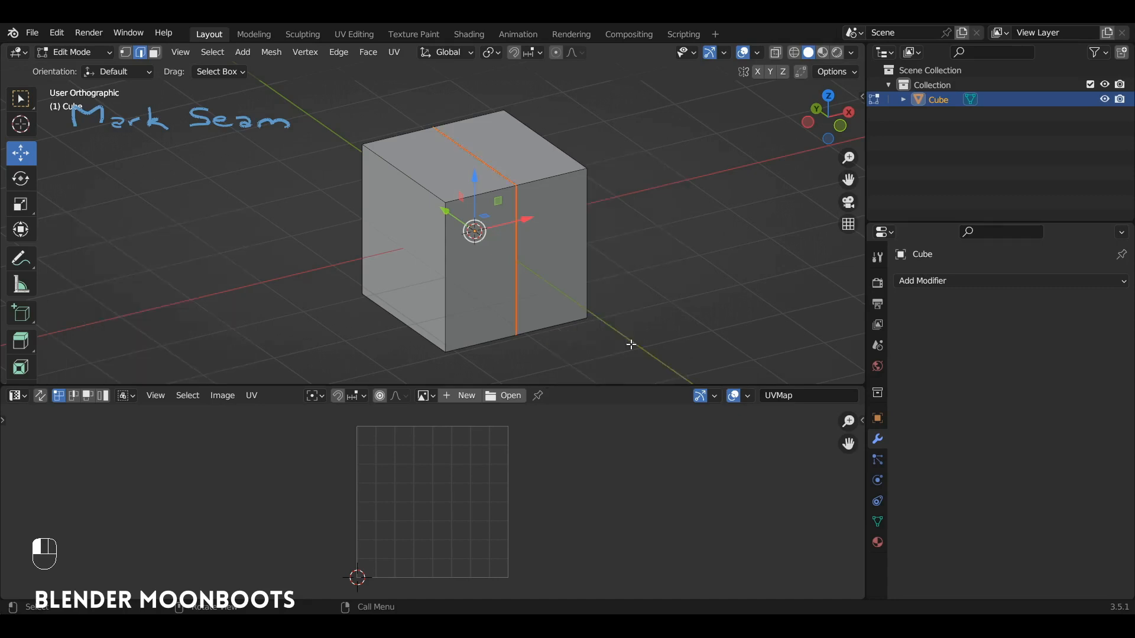
{"action": "key", "text": "alt+a"}
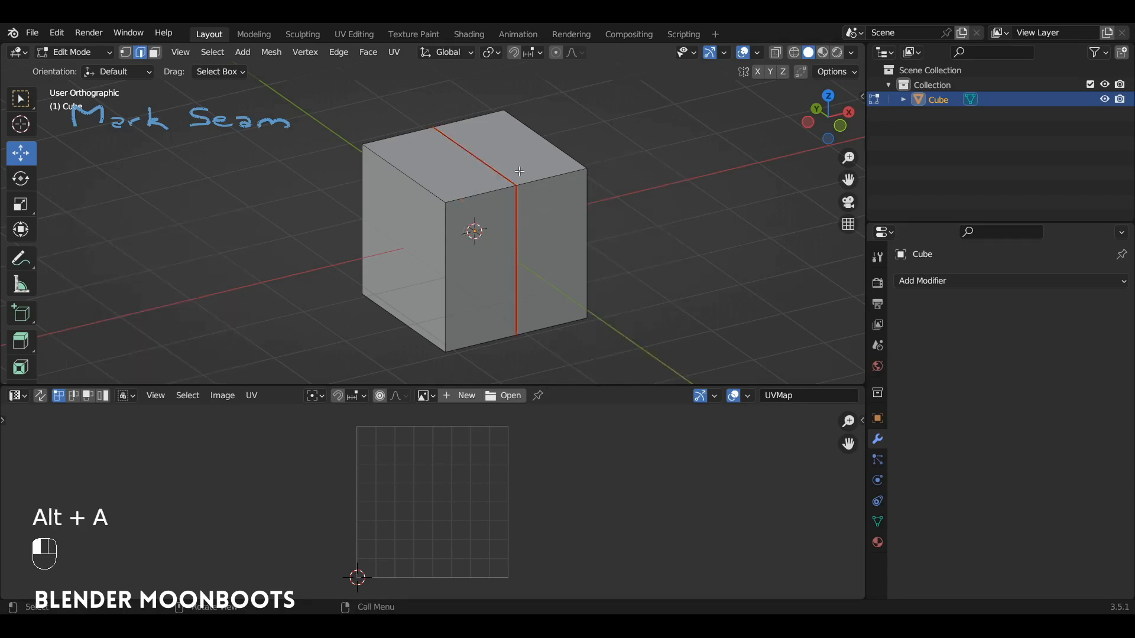
Unwrap all the cube's faces along the marked seam.
{"action": "mouse_move", "coordinate": [536, 299]}
{"action": "left_mouse_down", "text": "alt"}
{"action": "mouse_move", "coordinate": [572, 288]}
{"action": "mouse_move", "coordinate": [533, 303]}
{"action": "left_mouse_up", "text": "alt"}
{"action": "key", "text": "a"}
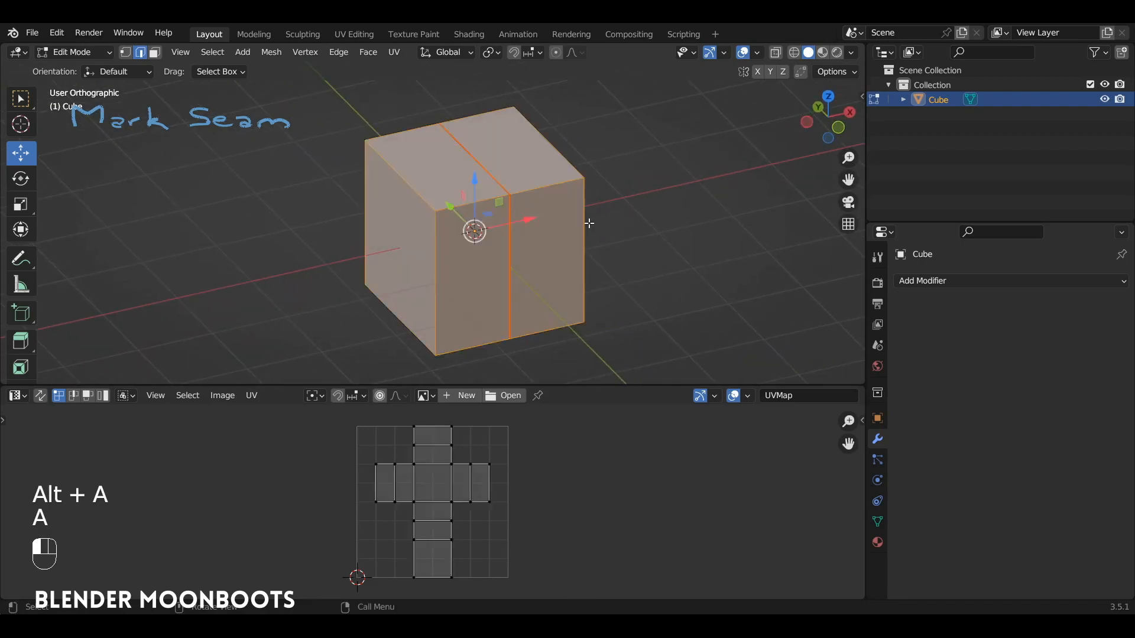
{"action": "key", "text": "u"}
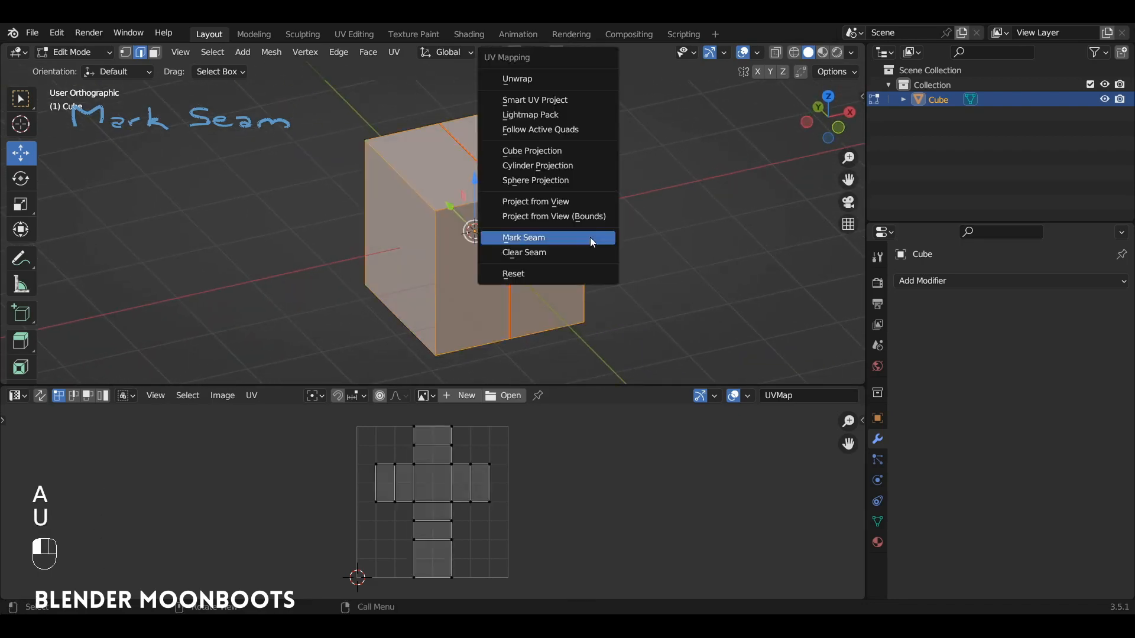
{"action": "left_click", "coordinate": [576, 87]}
{"action": "left_click_drag", "start_coordinate": [446, 486], "coordinate": [498, 342], "text": "alt+shift"}
{"action": "left_click_drag", "start_coordinate": [484, 435], "coordinate": [511, 388], "text": "ctrl+alt"}
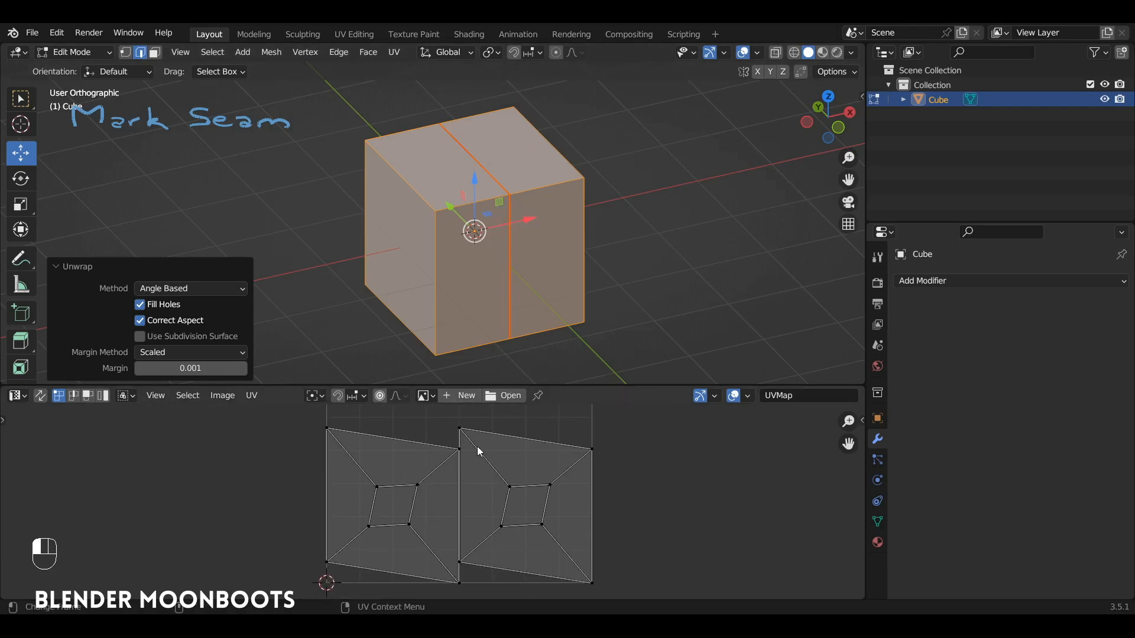
Move the second UV island away from the first one, then deselect all UVs.
{"action": "key", "text": "a"}
{"action": "key", "text": "a"}
{"action": "key", "text": "a"}
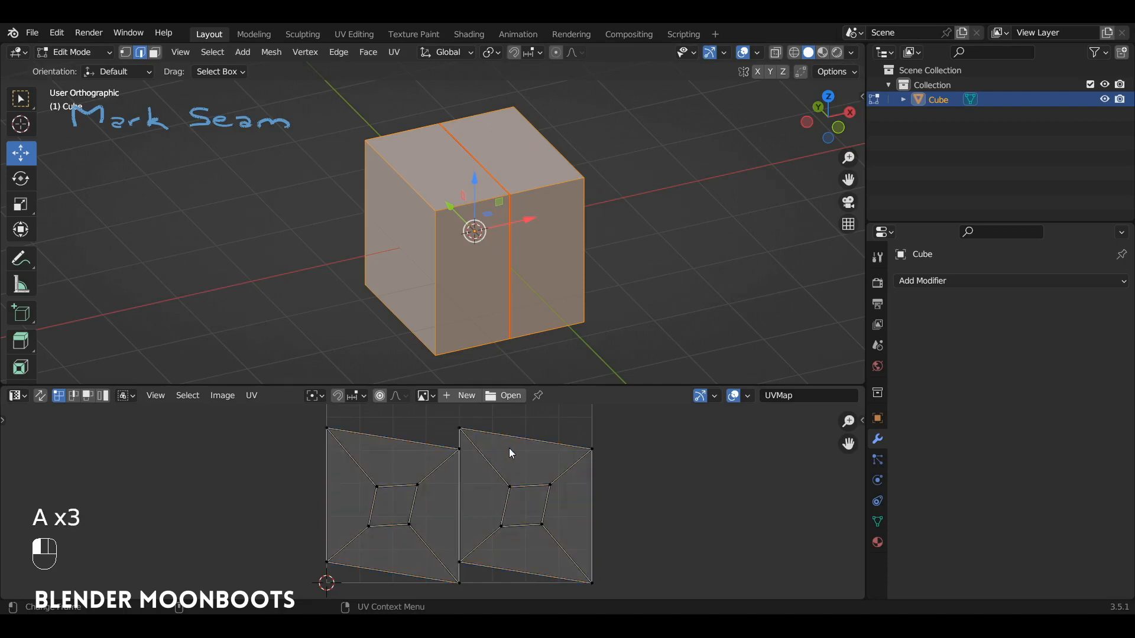
{"action": "key", "text": "l"}
{"action": "key", "text": "g"}
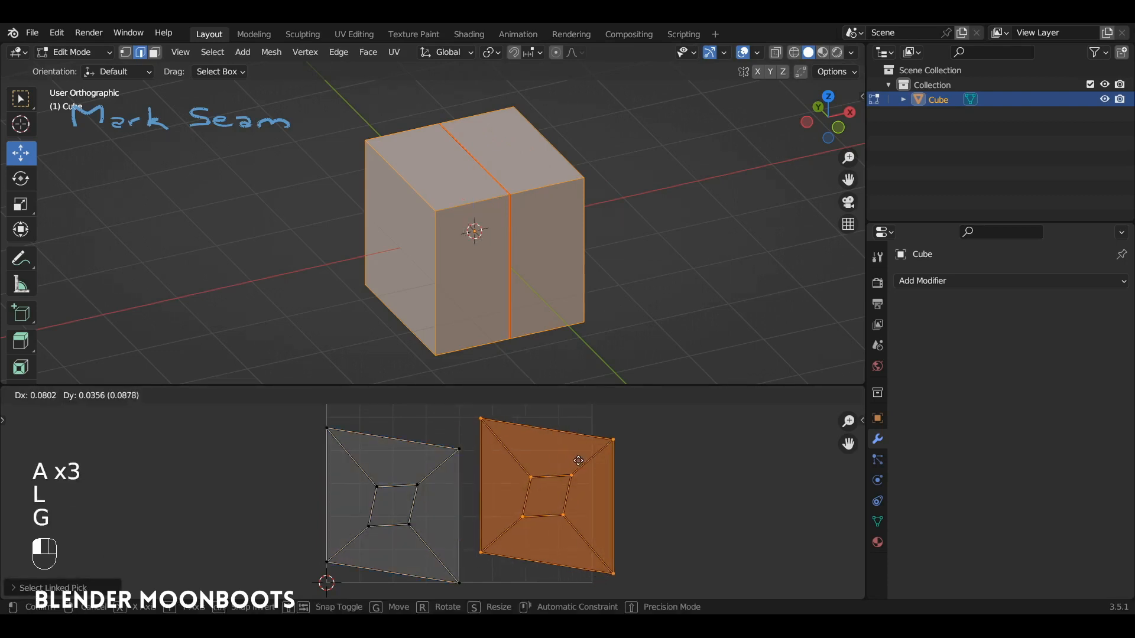
{"action": "left_click", "coordinate": [539, 431]}
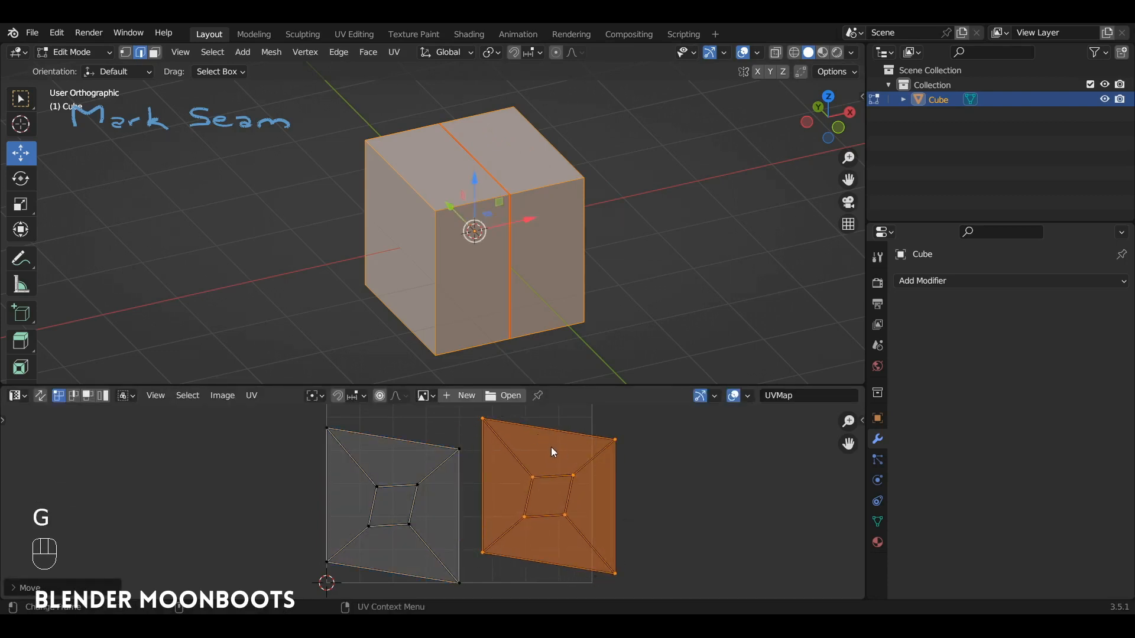
{"action": "key", "text": "alt+a"}
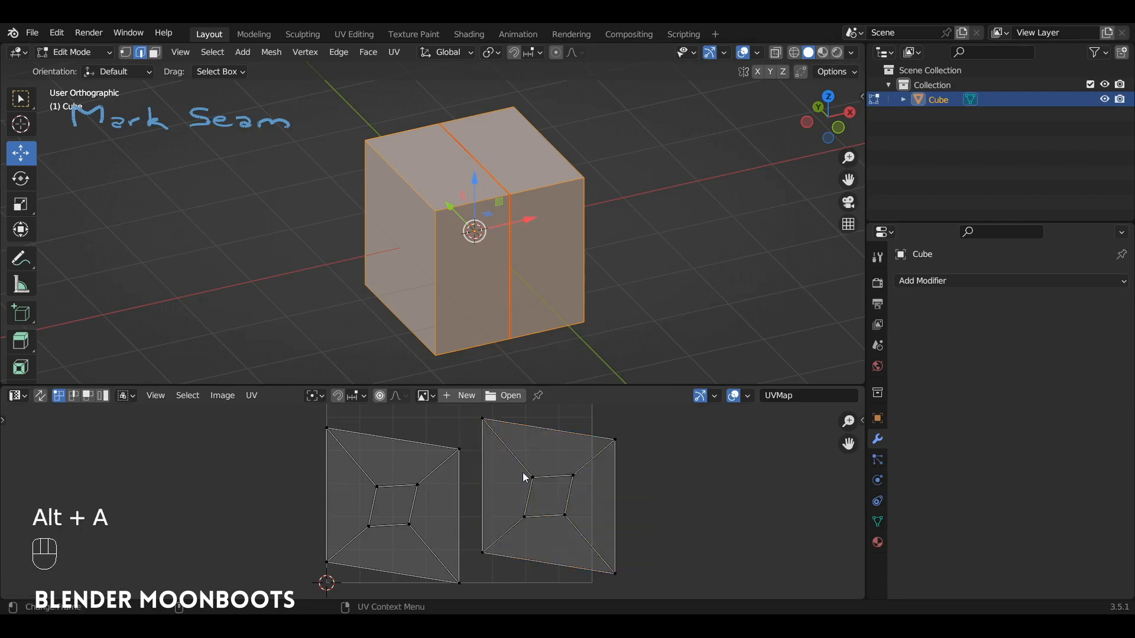
Clear the seam from the cube's centre edge loop.
{"action": "left_click_drag", "start_coordinate": [530, 330], "coordinate": [566, 220], "text": "alt"}
{"action": "right_click", "coordinate": [508, 247], "text": "alt"}
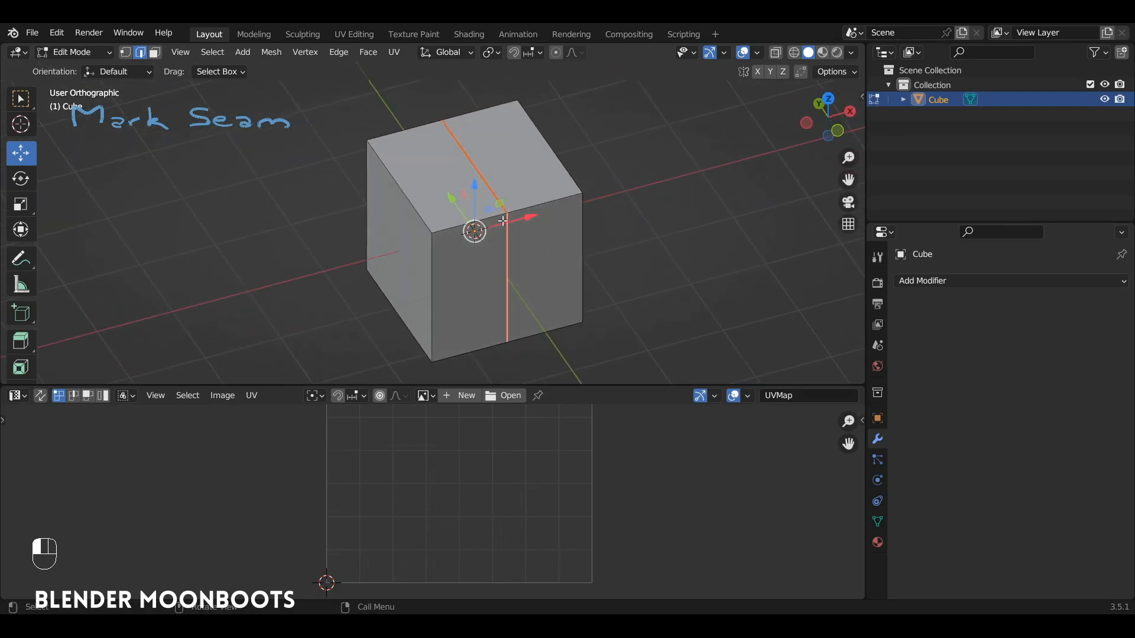
{"action": "key", "text": "u"}
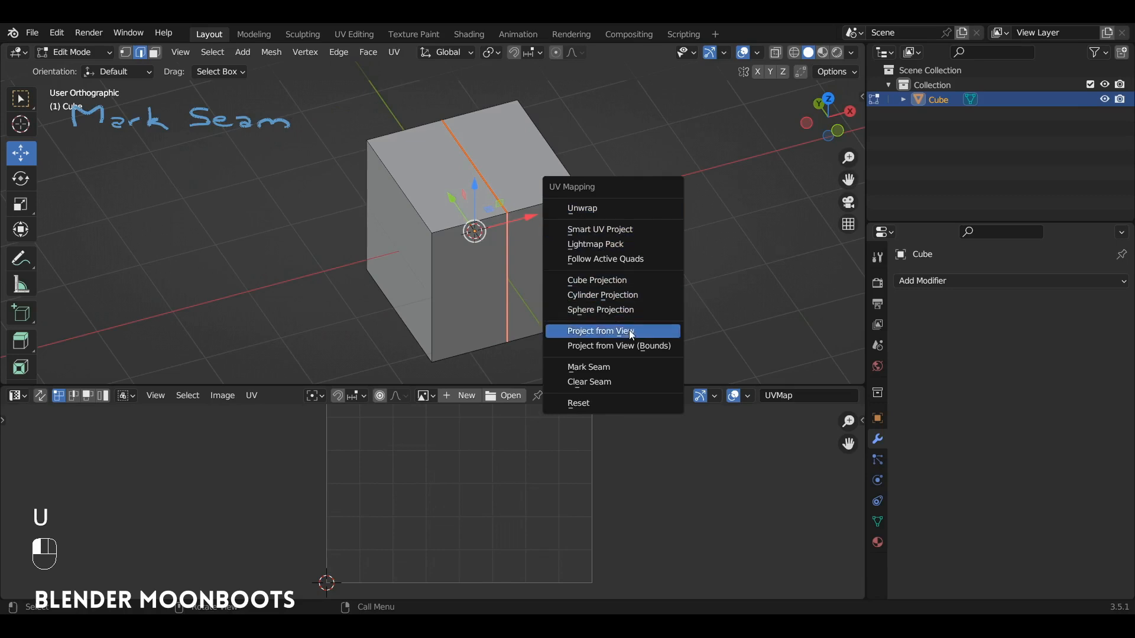
{"action": "left_click", "coordinate": [615, 382]}
Try to unwrap the whole cube without any seams.
{"action": "key", "text": "a"}
{"action": "left_click_drag", "start_coordinate": [615, 248], "coordinate": [585, 246], "text": "alt"}
{"action": "key", "text": "u"}
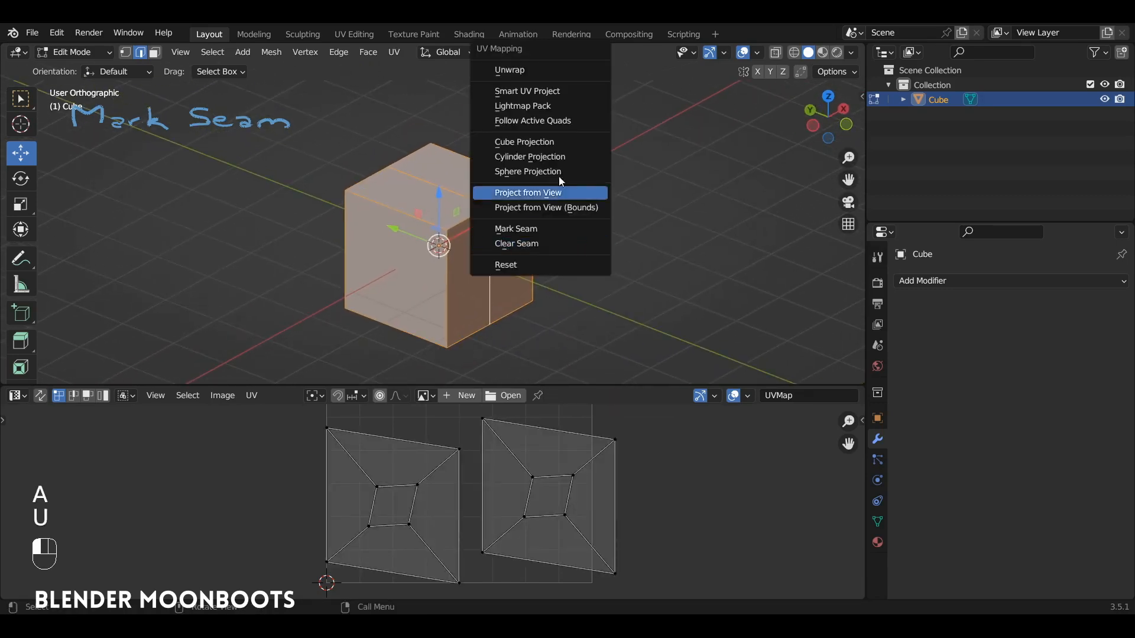
{"action": "left_click", "coordinate": [558, 73]}
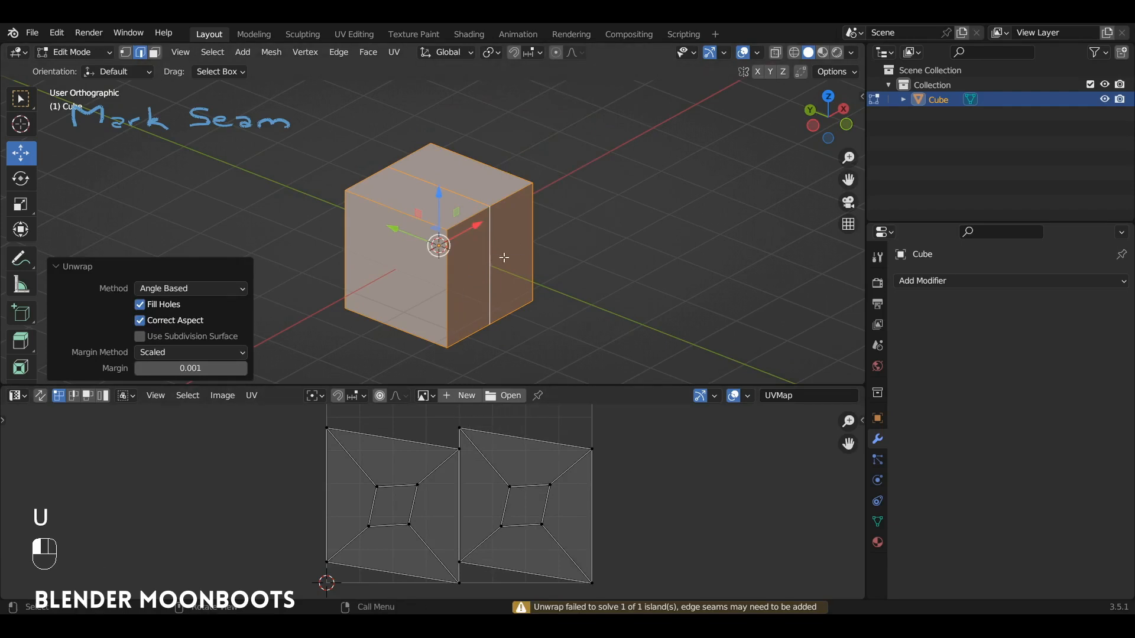
Mark seams on the top edges except the front one, the front face's two outer vertical edges and the bottom side edges.
{"action": "left_click_drag", "start_coordinate": [517, 263], "coordinate": [522, 275], "text": "alt"}
{"action": "left_click", "coordinate": [410, 223]}
{"action": "left_click", "coordinate": [375, 172], "text": "shift"}
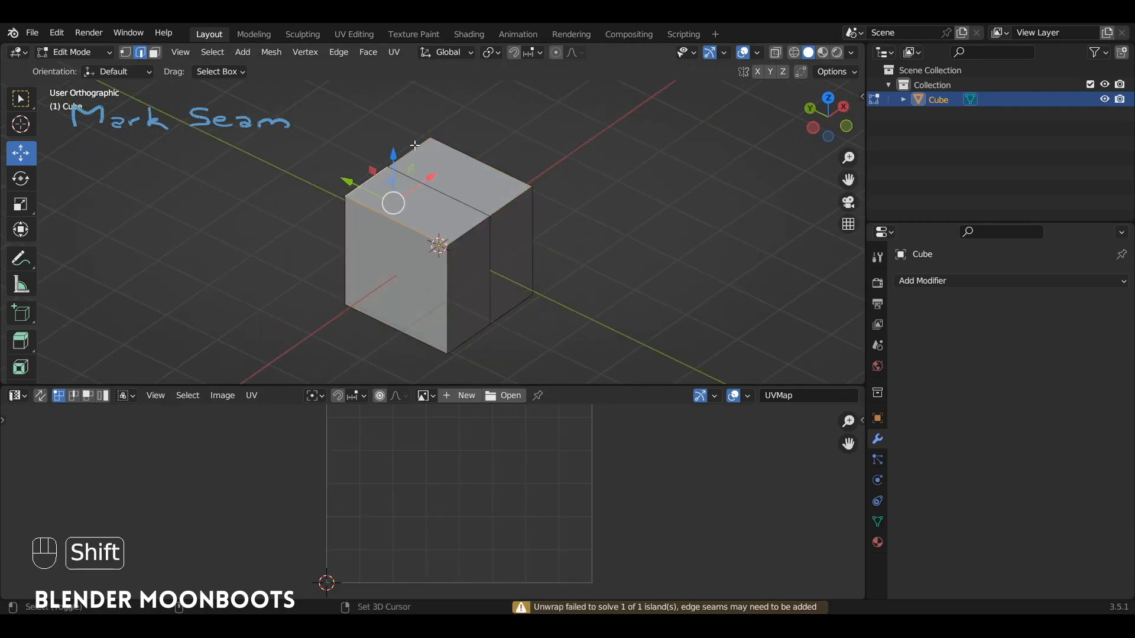
{"action": "left_click", "coordinate": [415, 145], "text": "shift"}
{"action": "left_click", "coordinate": [521, 230], "text": "shift"}
{"action": "left_click", "coordinate": [446, 278], "text": "shift"}
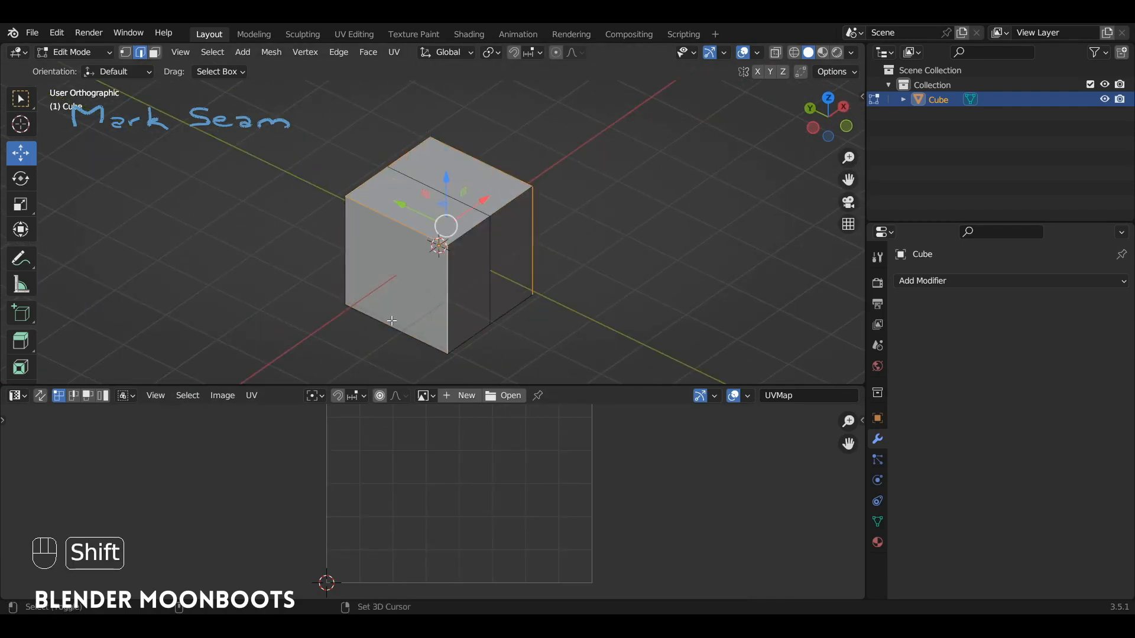
{"action": "left_click", "coordinate": [390, 320], "text": "shift"}
{"action": "left_click_drag", "start_coordinate": [441, 303], "coordinate": [444, 218], "text": "alt"}
{"action": "left_click", "coordinate": [501, 325], "text": "shift"}
{"action": "left_click_drag", "start_coordinate": [526, 259], "coordinate": [526, 324], "text": "alt"}
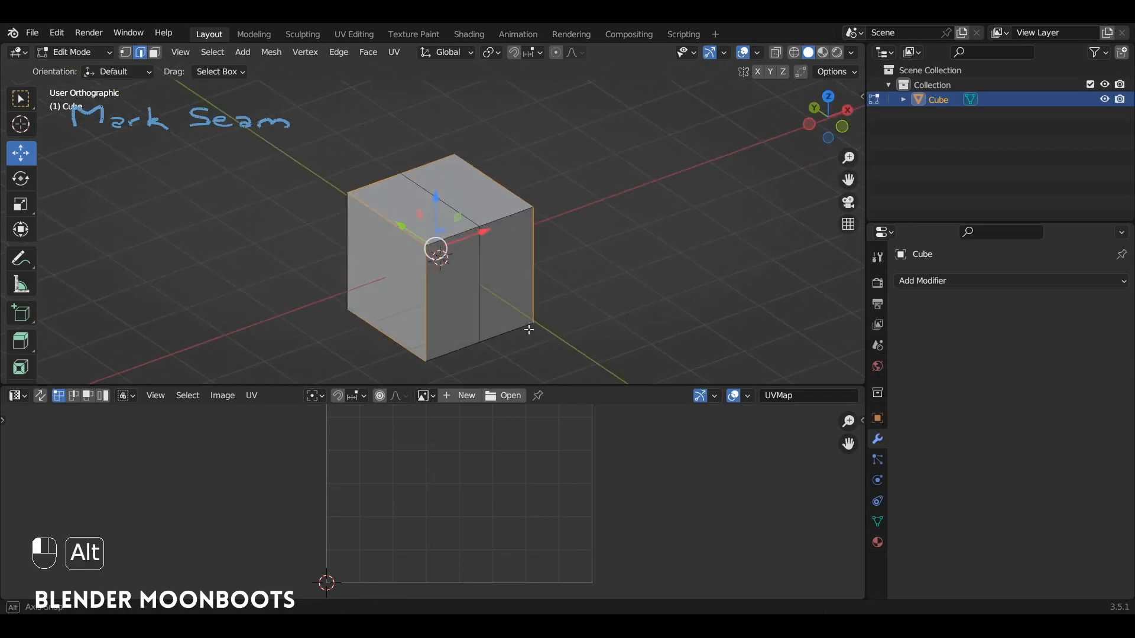
{"action": "key", "text": "u"}
{"action": "left_click", "coordinate": [572, 407]}
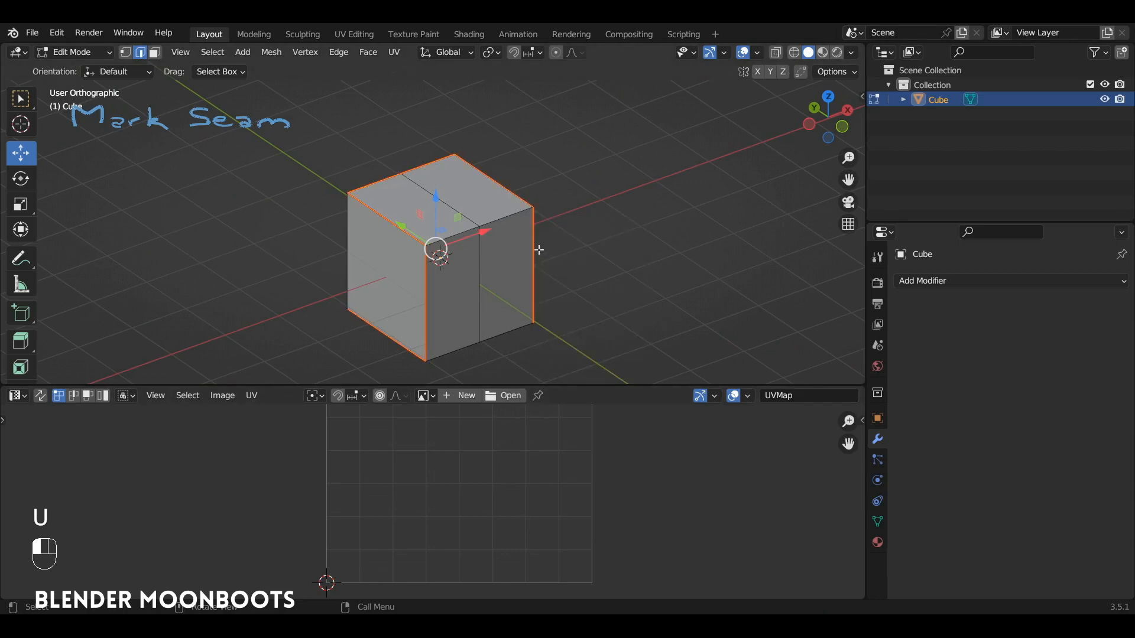
Unwrap all the cube's faces along the new seams and enlarge the UV editing area.
{"action": "key", "text": "a"}
{"action": "key", "text": "u"}
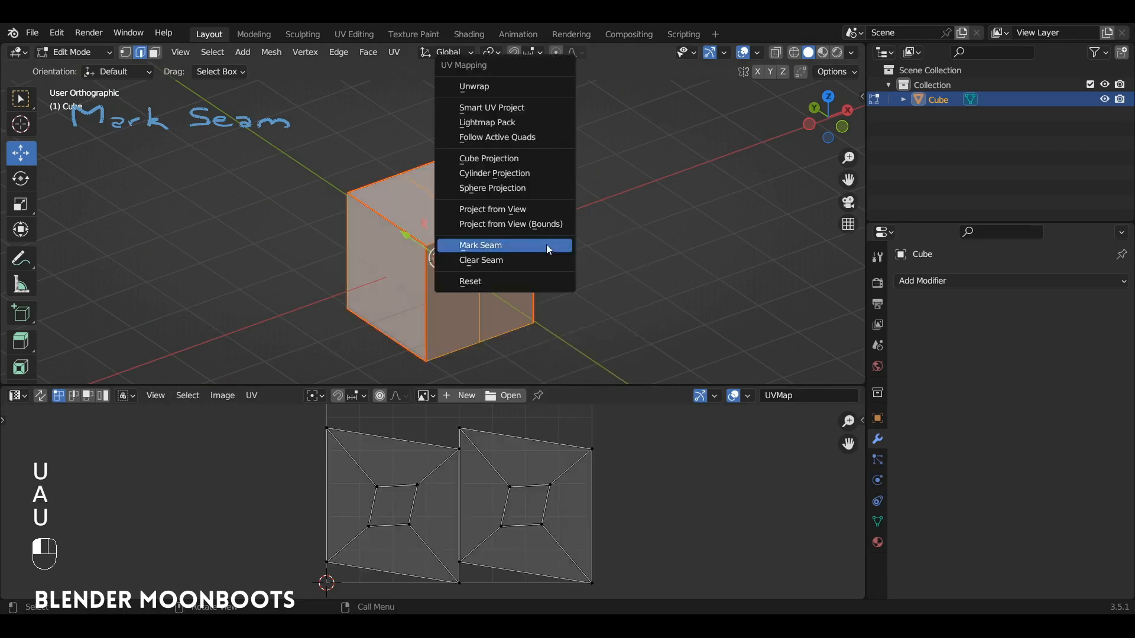
{"action": "left_click", "coordinate": [521, 87]}
{"action": "left_click_drag", "start_coordinate": [470, 384], "coordinate": [474, 278]}
{"action": "left_click_drag", "start_coordinate": [495, 356], "coordinate": [522, 346], "text": "ctrl+alt"}
{"action": "mouse_move", "coordinate": [507, 193]}
{"action": "left_mouse_down", "text": "alt"}
{"action": "mouse_move", "coordinate": [494, 174]}
{"action": "mouse_move", "coordinate": [506, 177]}
{"action": "left_mouse_up", "text": "alt"}
{"action": "left_click_drag", "start_coordinate": [506, 178], "coordinate": [531, 198], "text": "alt+shift"}
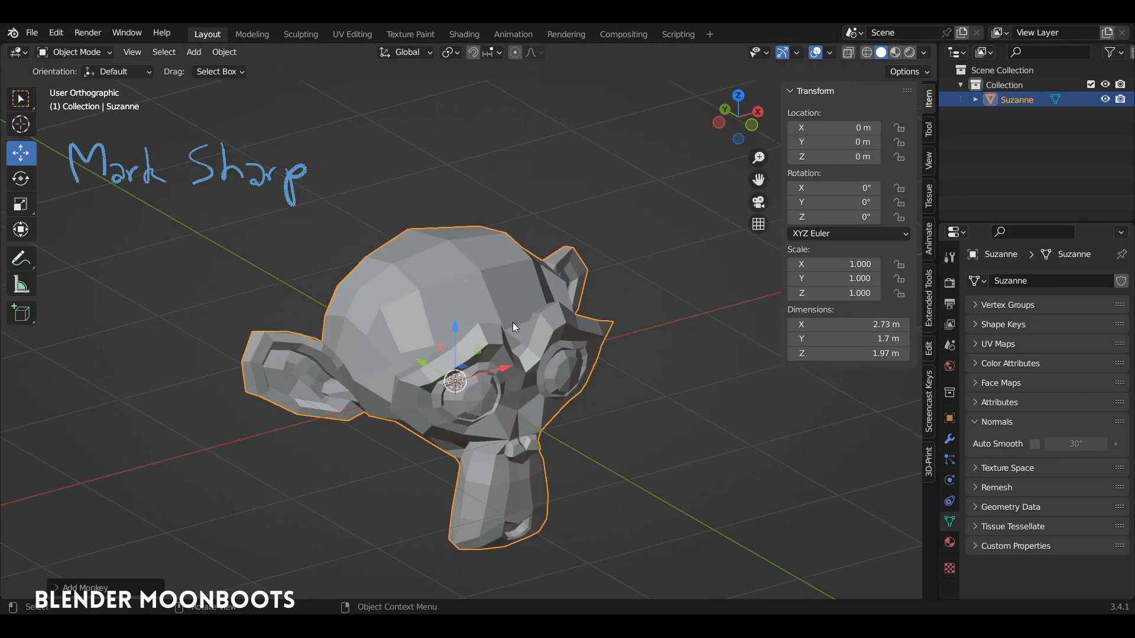
Apply smooth shading to the Suzanne monkey head.
{"action": "left_click_drag", "start_coordinate": [537, 335], "coordinate": [584, 316], "text": "alt"}
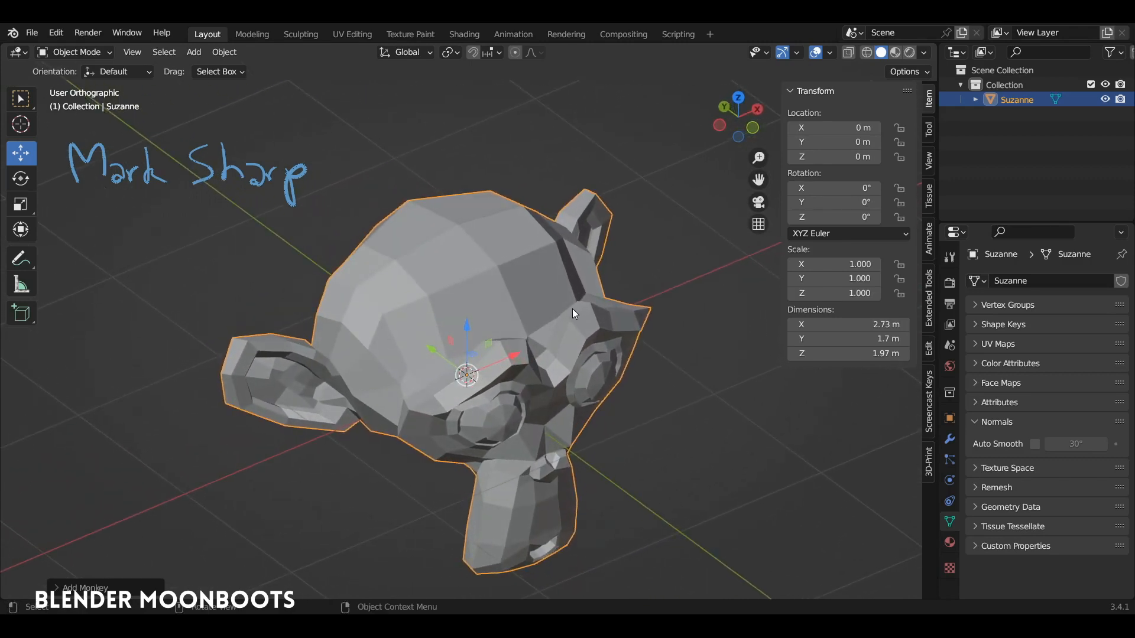
{"action": "mouse_move", "coordinate": [495, 310]}
{"action": "left_mouse_down", "text": "alt"}
{"action": "mouse_move", "coordinate": [535, 304]}
{"action": "mouse_move", "coordinate": [488, 300]}
{"action": "mouse_move", "coordinate": [446, 328]}
{"action": "mouse_move", "coordinate": [523, 327]}
{"action": "mouse_move", "coordinate": [516, 335]}
{"action": "mouse_move", "coordinate": [516, 310]}
{"action": "left_mouse_up", "text": "alt"}
{"action": "right_click", "coordinate": [546, 258]}
{"action": "left_click", "coordinate": [523, 260]}
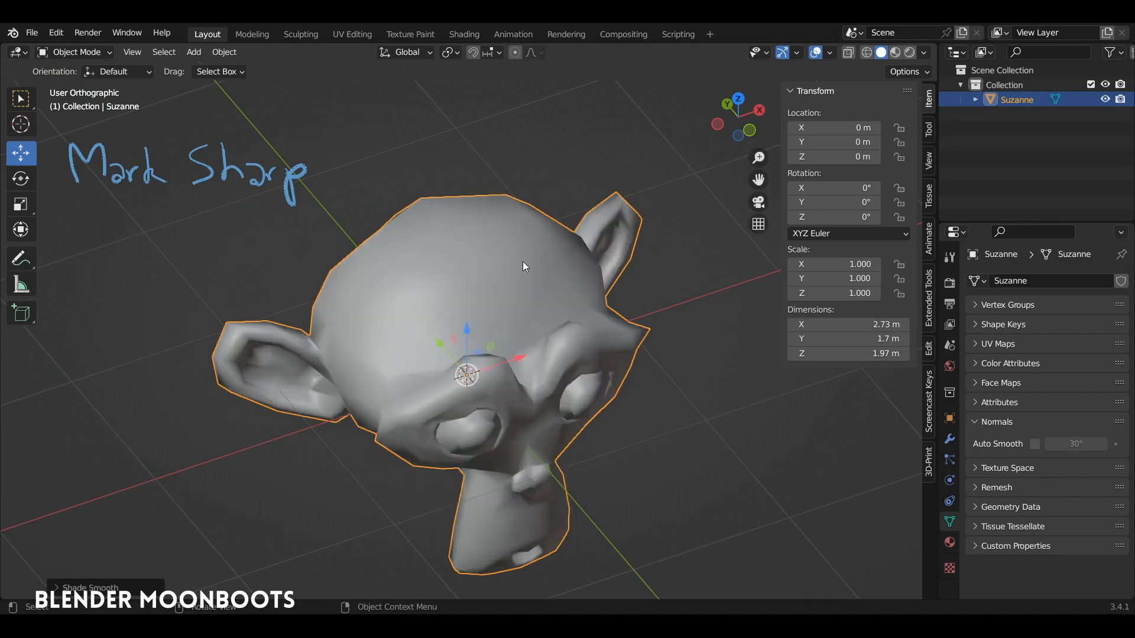
{"action": "left_click_drag", "start_coordinate": [522, 262], "coordinate": [534, 271], "text": "alt"}
{"action": "left_click_drag", "start_coordinate": [508, 306], "coordinate": [543, 304], "text": "alt"}
{"action": "left_click_drag", "start_coordinate": [542, 305], "coordinate": [552, 263], "text": "alt"}
Mark the horizontal row of edges across Suzanne's forehead as sharp and return to Object Mode.
{"action": "key", "text": "Tab"}
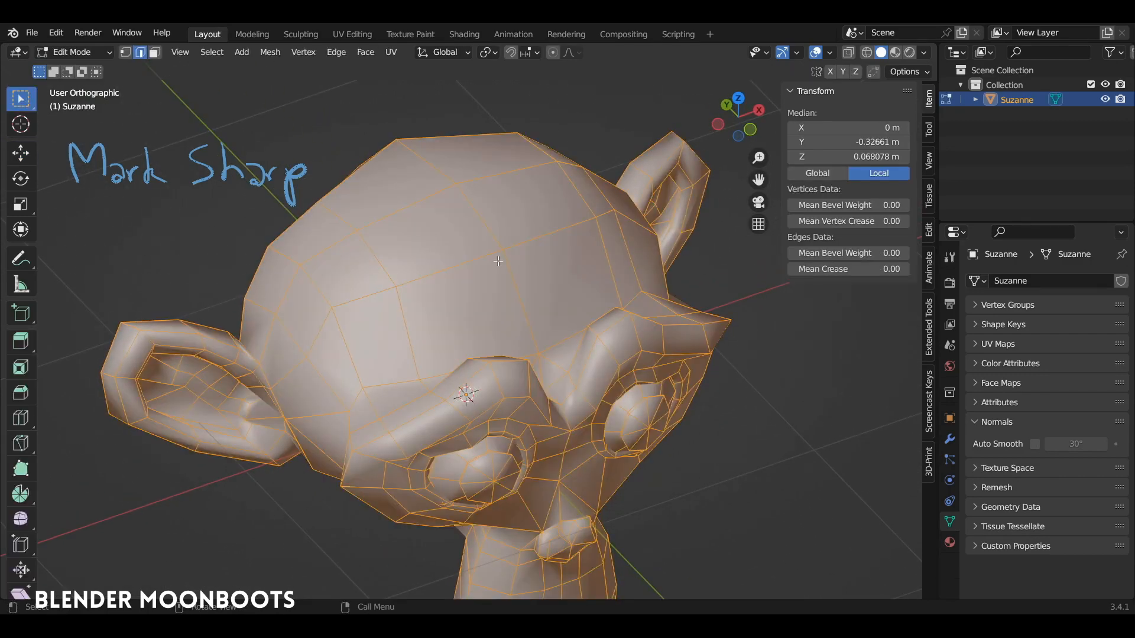
{"action": "left_click", "coordinate": [444, 270]}
{"action": "left_click_drag", "start_coordinate": [444, 270], "coordinate": [613, 233], "text": "alt"}
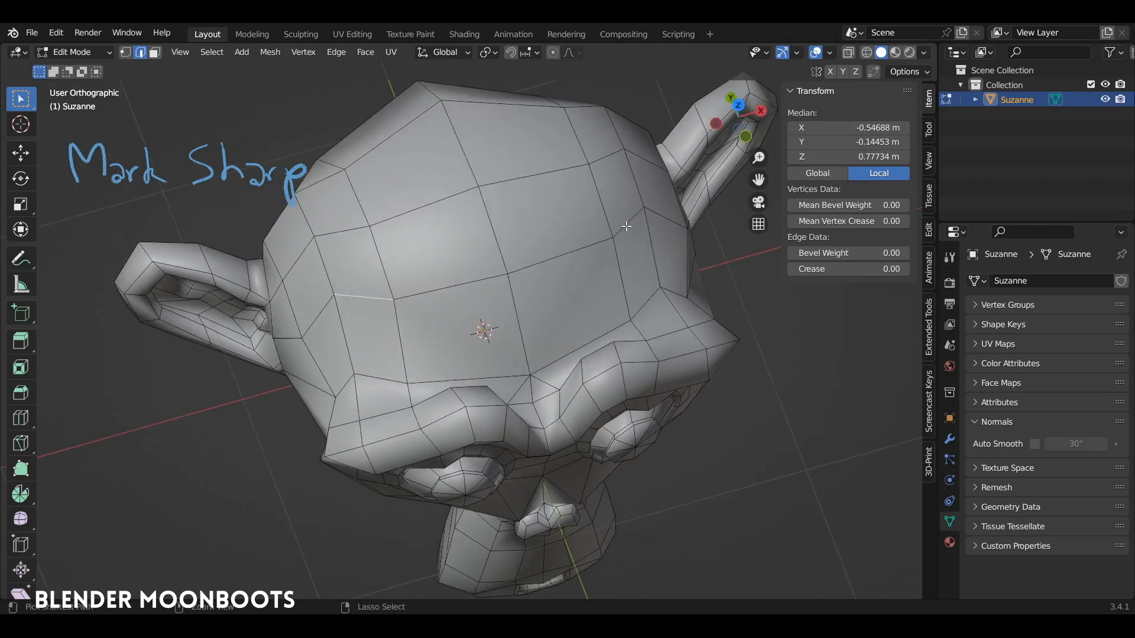
{"action": "left_click", "coordinate": [627, 226], "text": "ctrl"}
{"action": "left_click_drag", "start_coordinate": [549, 250], "coordinate": [584, 206], "text": "alt"}
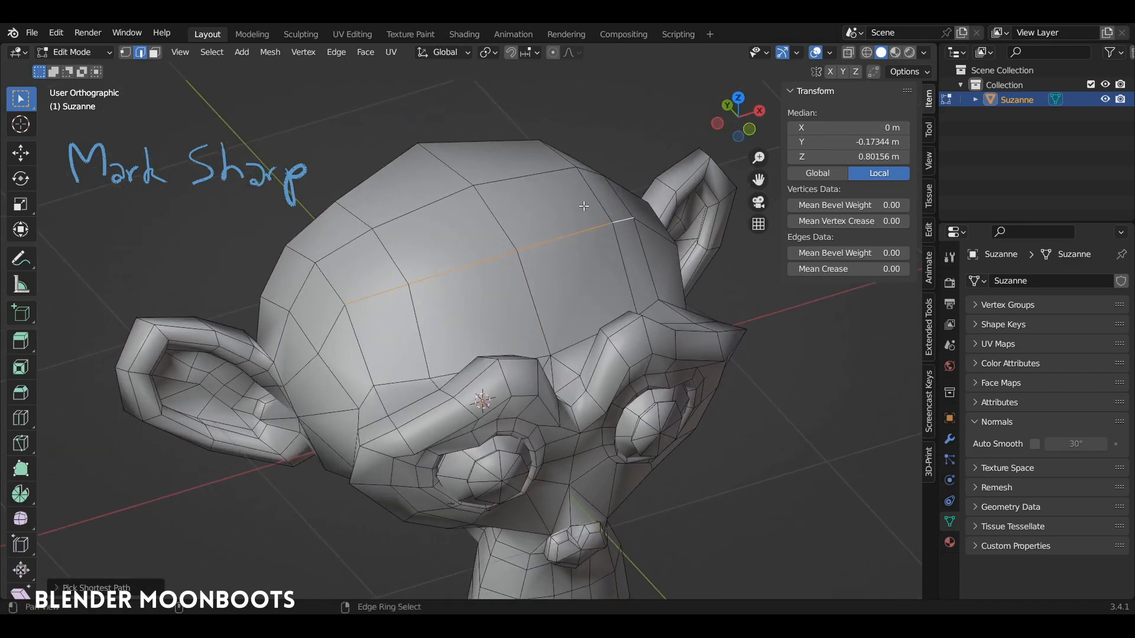
{"action": "left_click", "coordinate": [335, 52]}
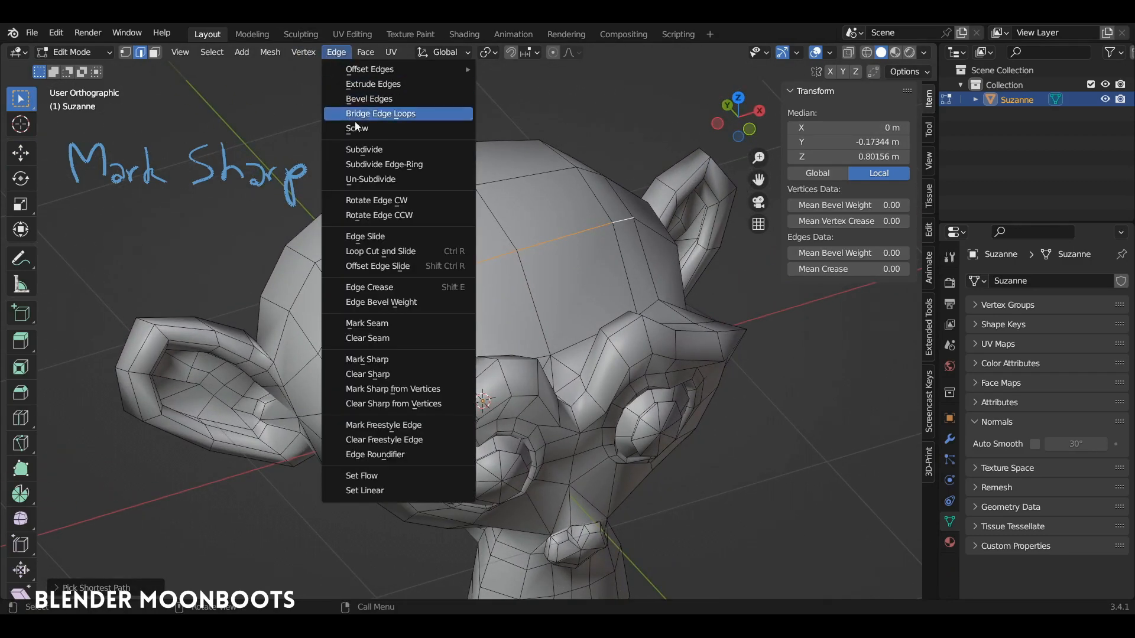
{"action": "key", "text": "ctrl+e"}
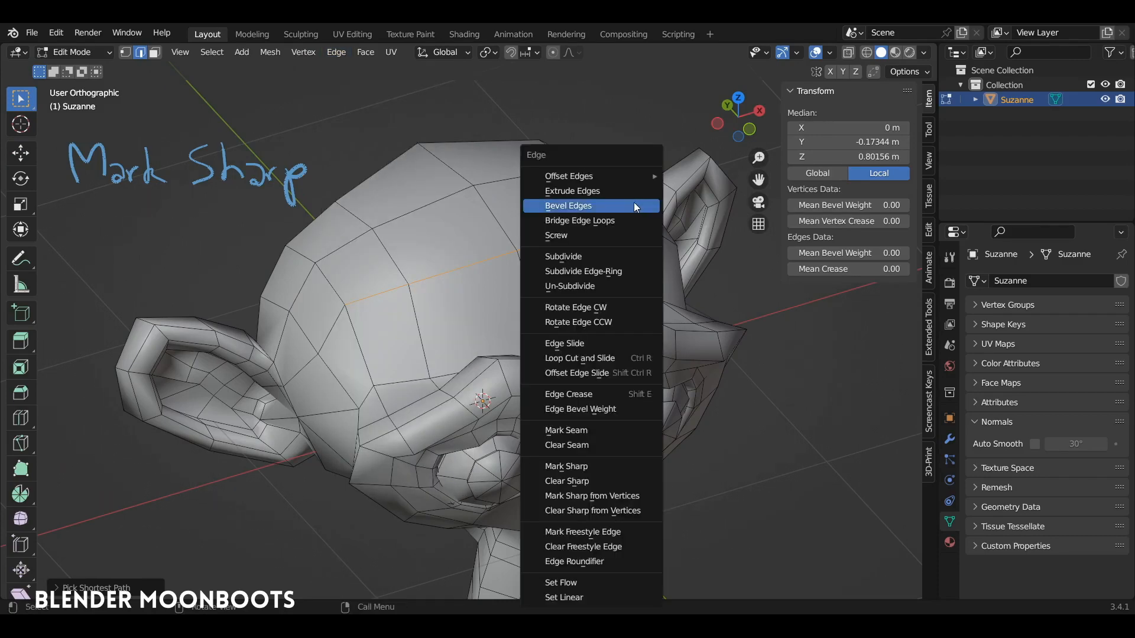
{"action": "left_click", "coordinate": [622, 465]}
{"action": "key", "text": "Tab"}
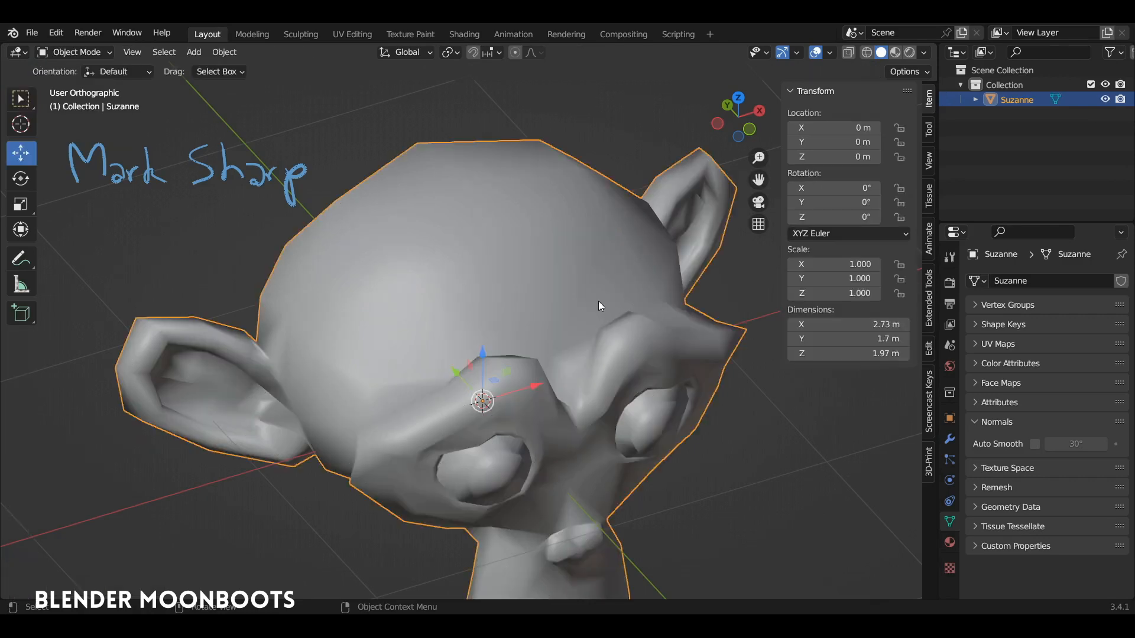
Enable Auto Smooth in the monkey head's mesh normals settings.
{"action": "middle_click_drag", "start_coordinate": [603, 329], "coordinate": [647, 319]}
{"action": "key", "text": "Tab"}
{"action": "key", "text": "Tab"}
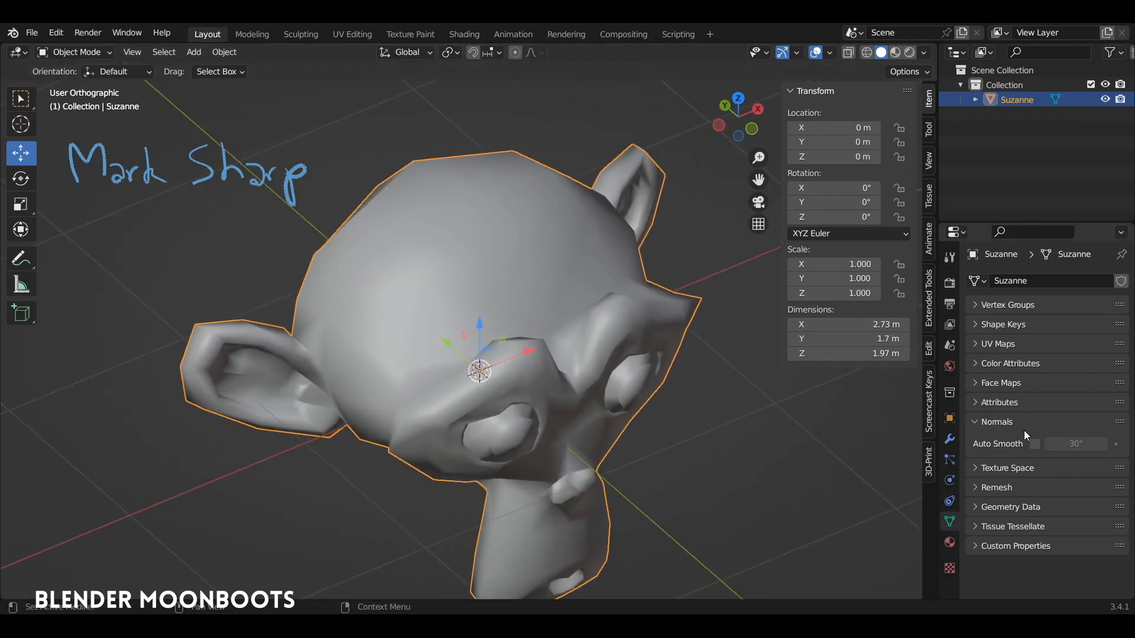
{"action": "left_click", "coordinate": [1034, 444]}
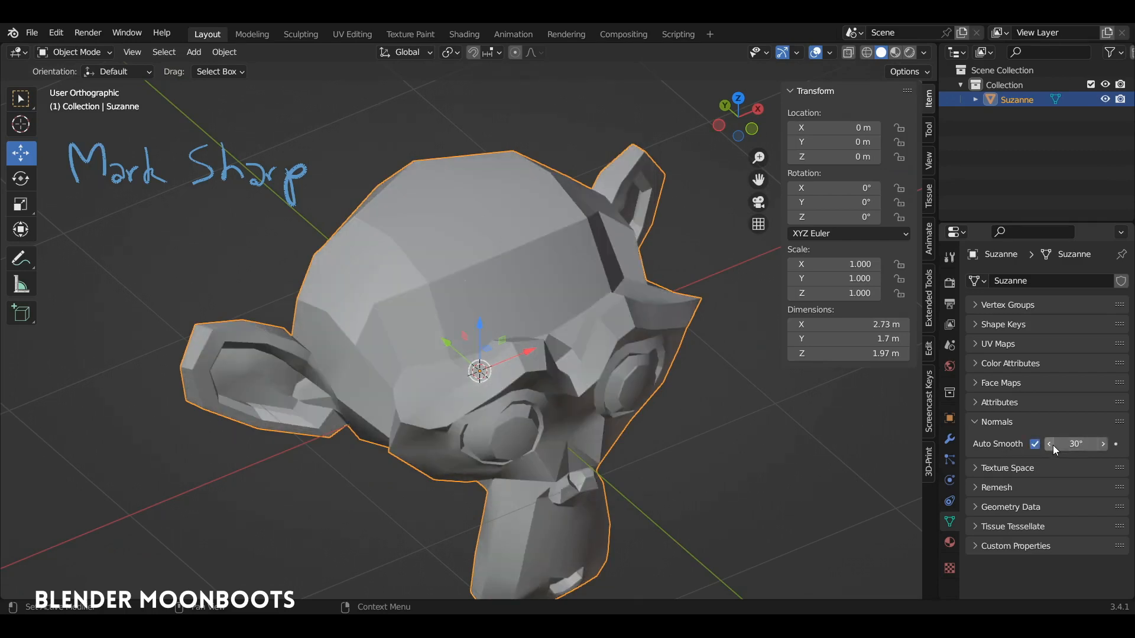
{"action": "middle_click_drag", "start_coordinate": [824, 423], "coordinate": [807, 420]}
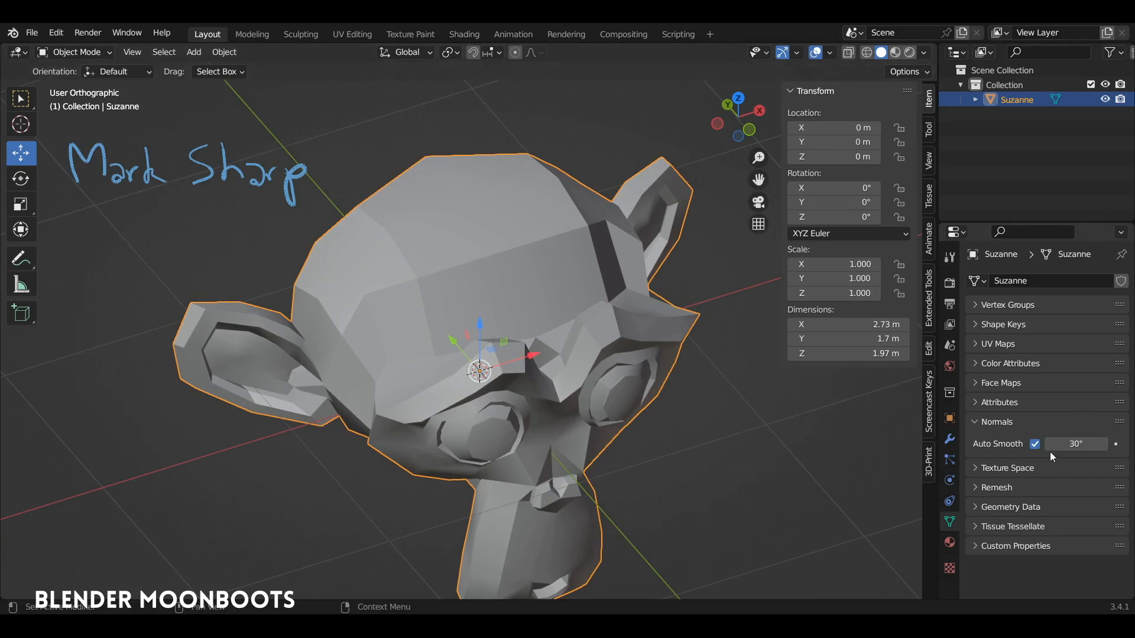
Raise the Auto Smooth angle to 76.1°, examine the shading along the marked forehead edges, and lower the angle again.
{"action": "mouse_move", "coordinate": [1048, 445]}
{"action": "left_mouse_down"}
{"action": "mouse_move", "coordinate": [877, 465]}
{"action": "mouse_move", "coordinate": [1023, 445]}
{"action": "mouse_move", "coordinate": [1130, 452]}
{"action": "left_mouse_up"}
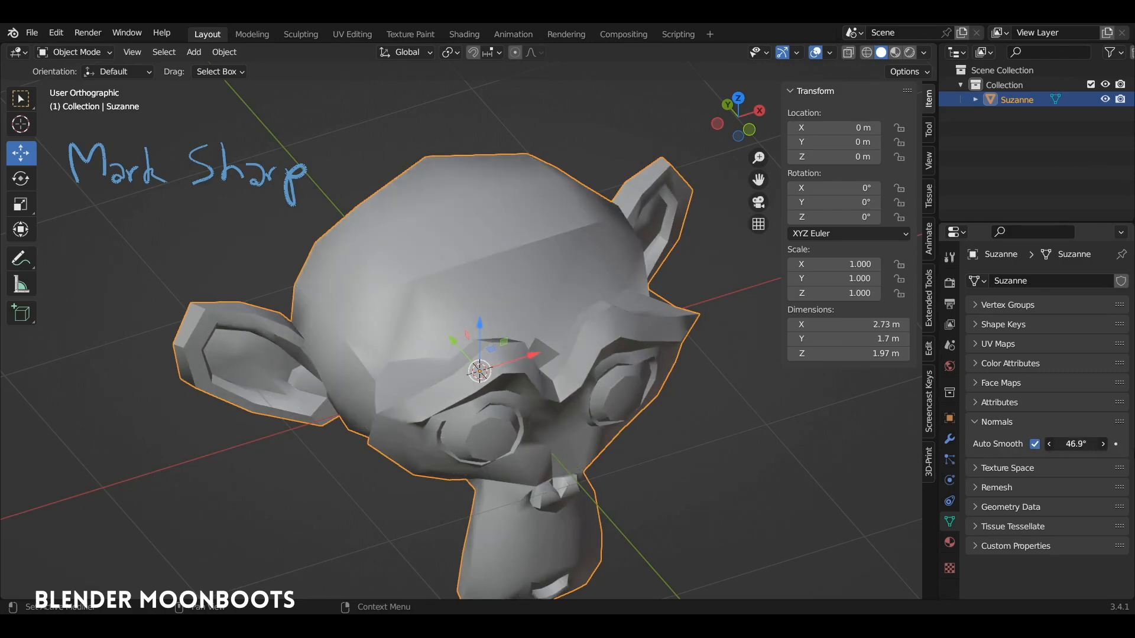
{"action": "mouse_move", "coordinate": [1051, 450]}
{"action": "left_mouse_down"}
{"action": "mouse_move", "coordinate": [1108, 451]}
{"action": "mouse_move", "coordinate": [1064, 449]}
{"action": "mouse_move", "coordinate": [1088, 449]}
{"action": "left_mouse_up"}
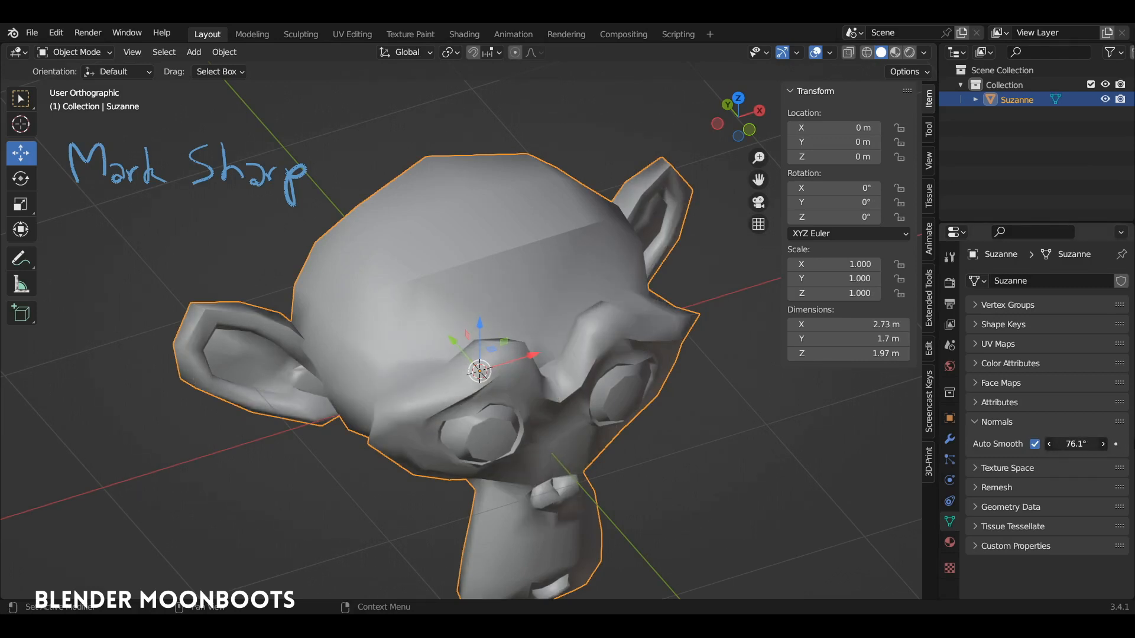
{"action": "middle_click_drag", "start_coordinate": [560, 248], "coordinate": [561, 282]}
{"action": "left_click_drag", "start_coordinate": [519, 297], "coordinate": [534, 243], "text": "alt"}
{"action": "left_click_drag", "start_coordinate": [533, 244], "coordinate": [543, 232], "text": "alt"}
{"action": "middle_click_drag", "start_coordinate": [478, 241], "coordinate": [635, 256]}
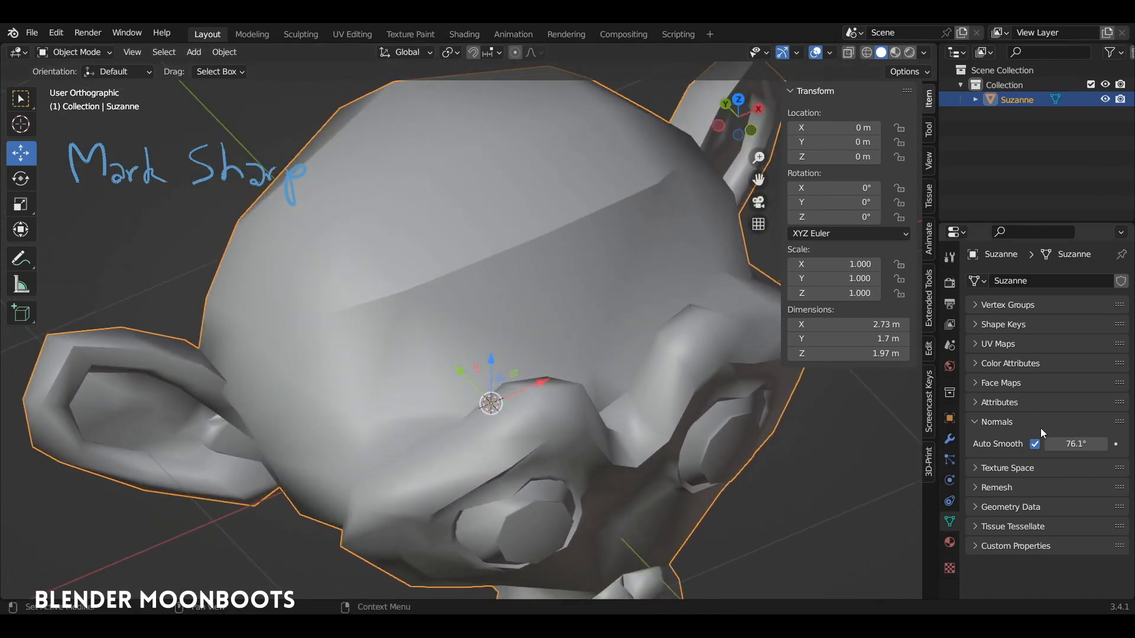
{"action": "mouse_move", "coordinate": [1052, 447]}
{"action": "left_mouse_down"}
{"action": "mouse_move", "coordinate": [1075, 446]}
{"action": "mouse_move", "coordinate": [1004, 444]}
{"action": "mouse_move", "coordinate": [1086, 445]}
{"action": "mouse_move", "coordinate": [828, 464]}
{"action": "mouse_move", "coordinate": [1100, 448]}
{"action": "mouse_move", "coordinate": [970, 448]}
{"action": "left_mouse_up"}
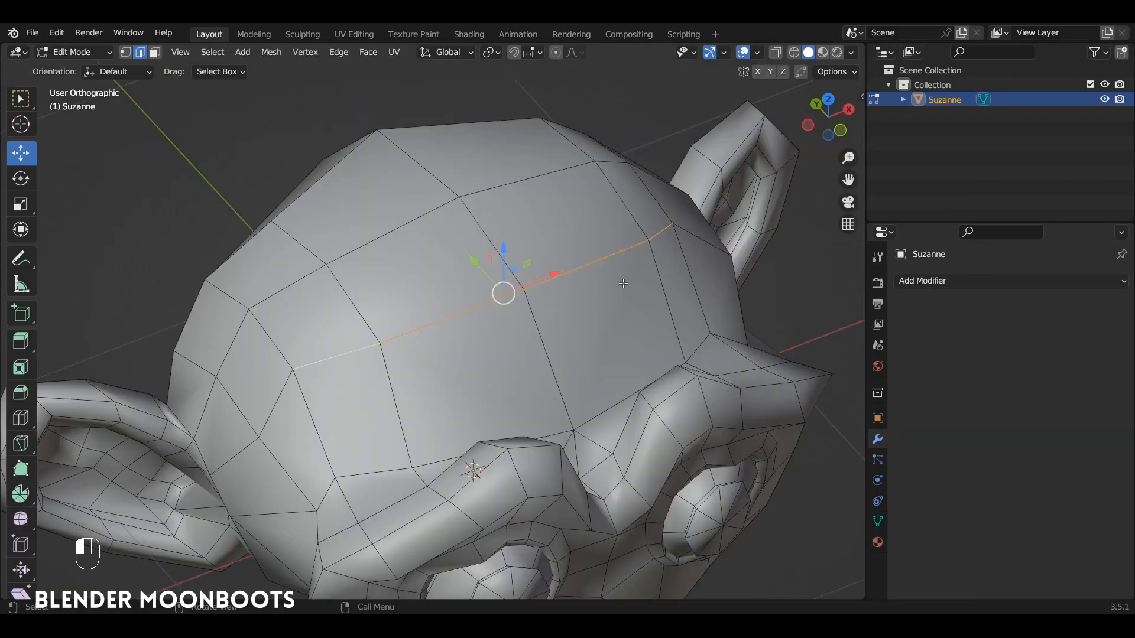
Try a narrow two-segment bevel, about 0.017 m wide, on the forehead edge row, view it in Object Mode, and undo it.
{"action": "middle_click_drag", "start_coordinate": [623, 282], "coordinate": [616, 287], "text": "alt"}
{"action": "key", "text": "ctrl"}
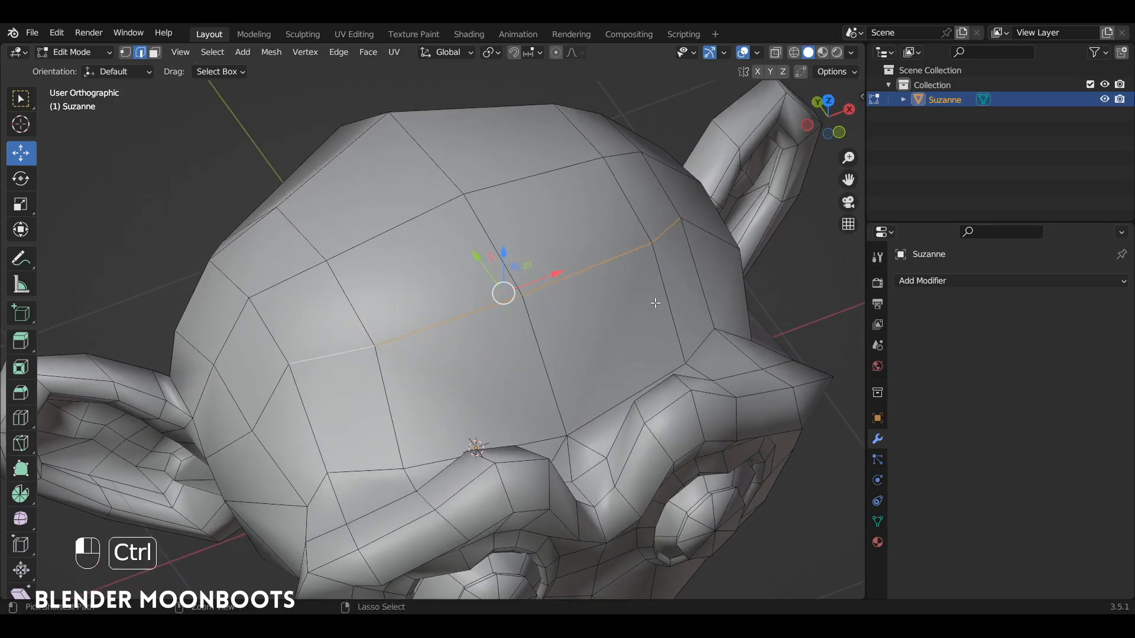
{"action": "key", "text": "ctrl+b"}
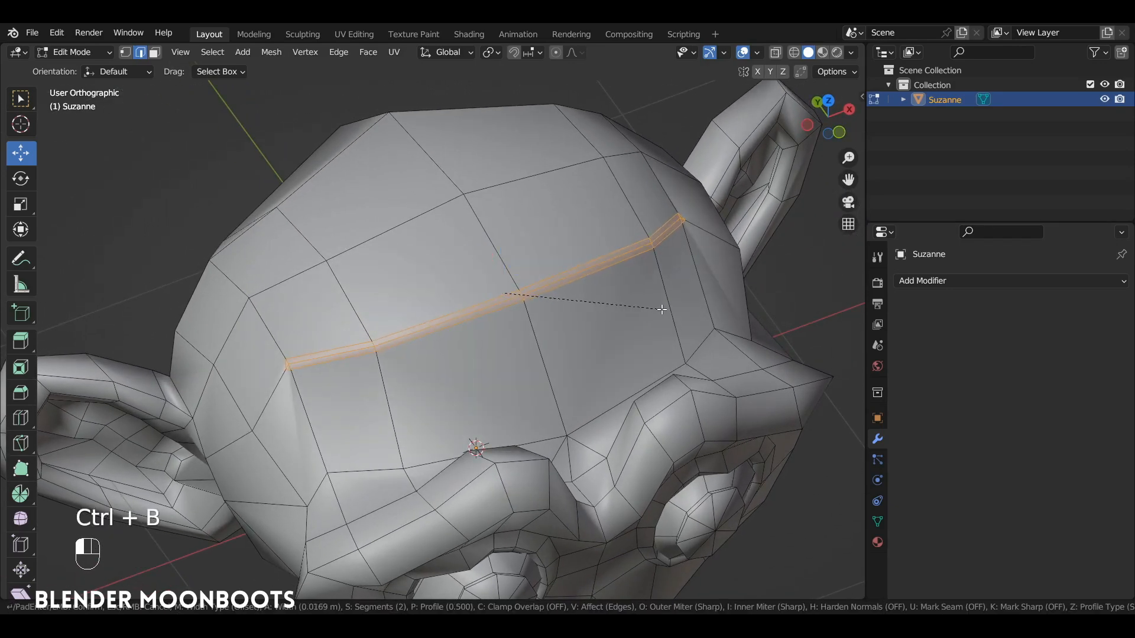
{"action": "left_click", "coordinate": [662, 306]}
{"action": "key", "text": "Tab"}
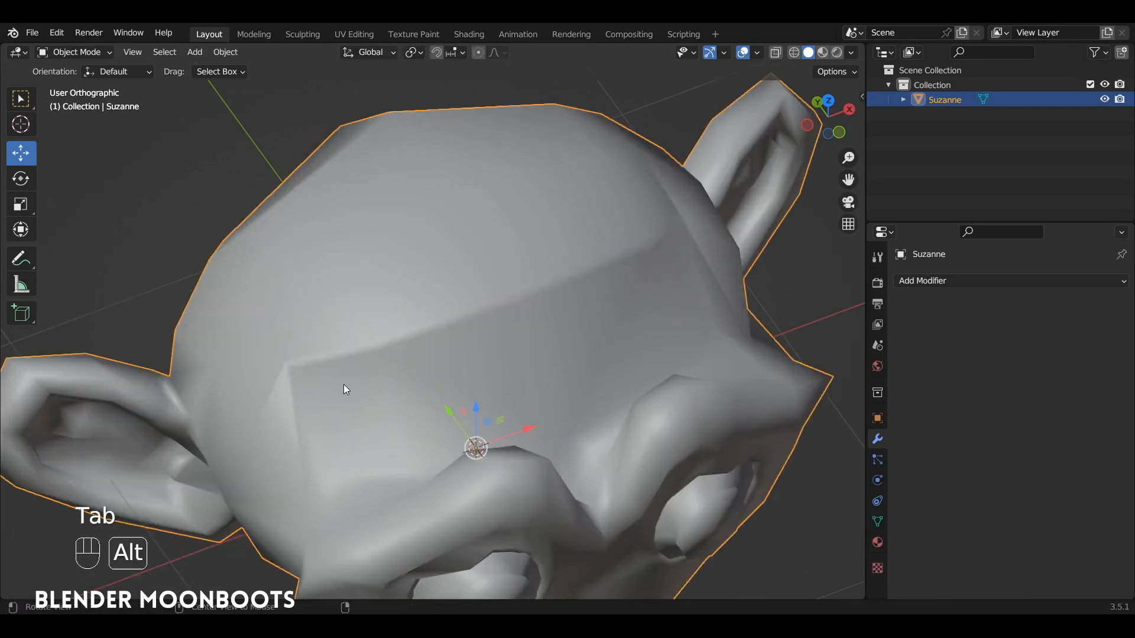
{"action": "left_click_drag", "start_coordinate": [344, 388], "coordinate": [545, 313], "text": "alt"}
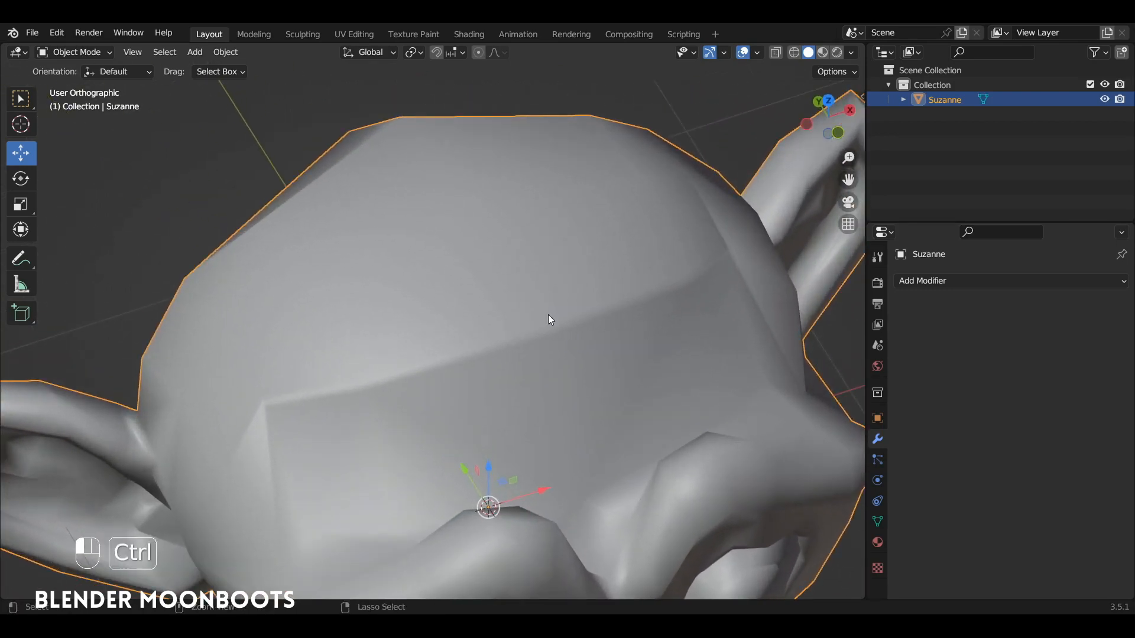
{"action": "key", "text": "ctrl+z"}
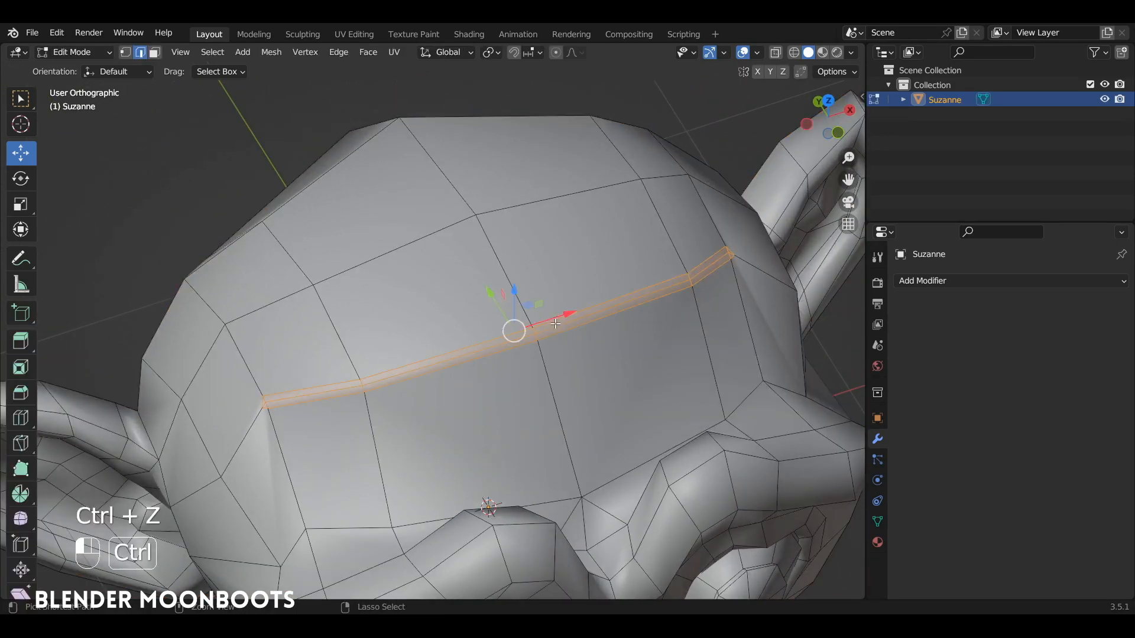
{"action": "key", "text": "ctrl+z"}
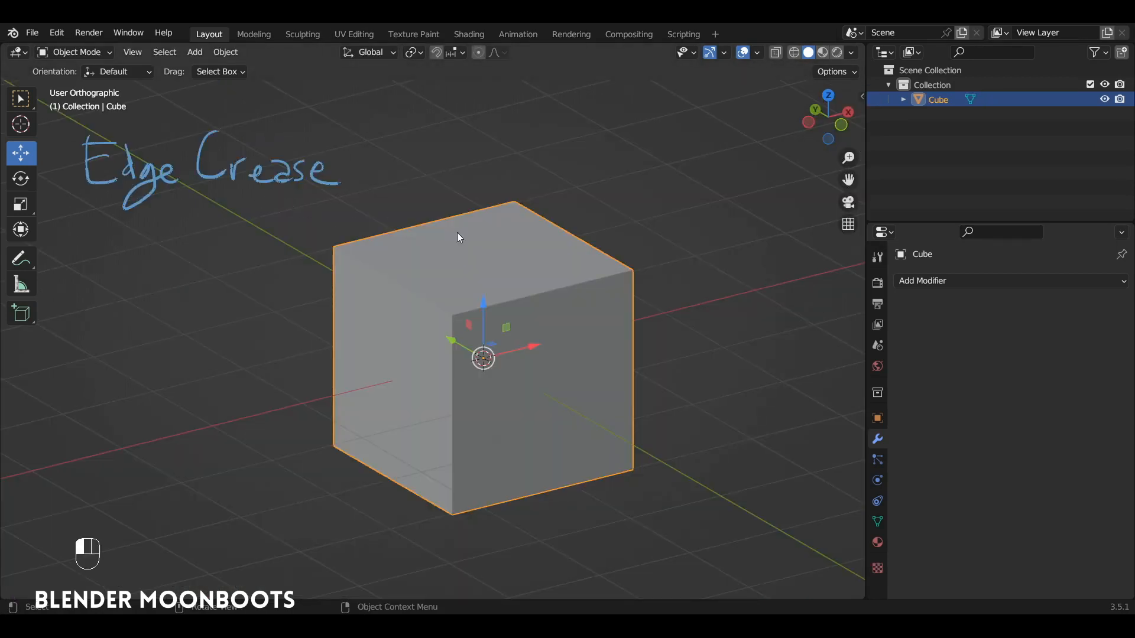
Add a Subdivision Surface modifier to the cube.
{"action": "left_click_drag", "start_coordinate": [459, 237], "coordinate": [535, 287], "text": "alt"}
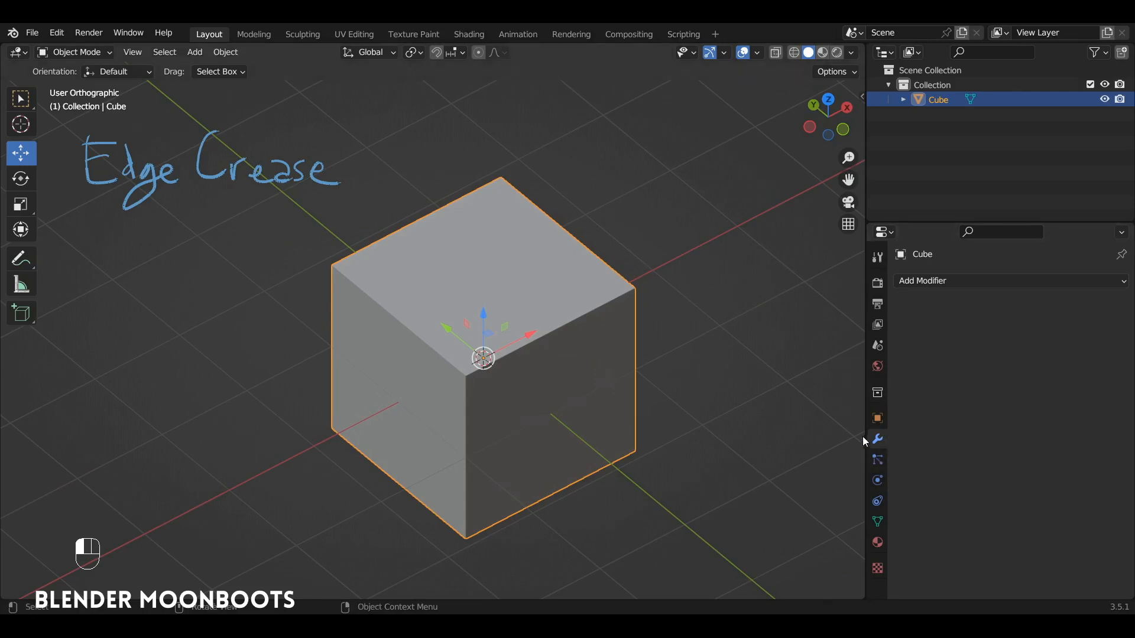
{"action": "left_click", "coordinate": [935, 282]}
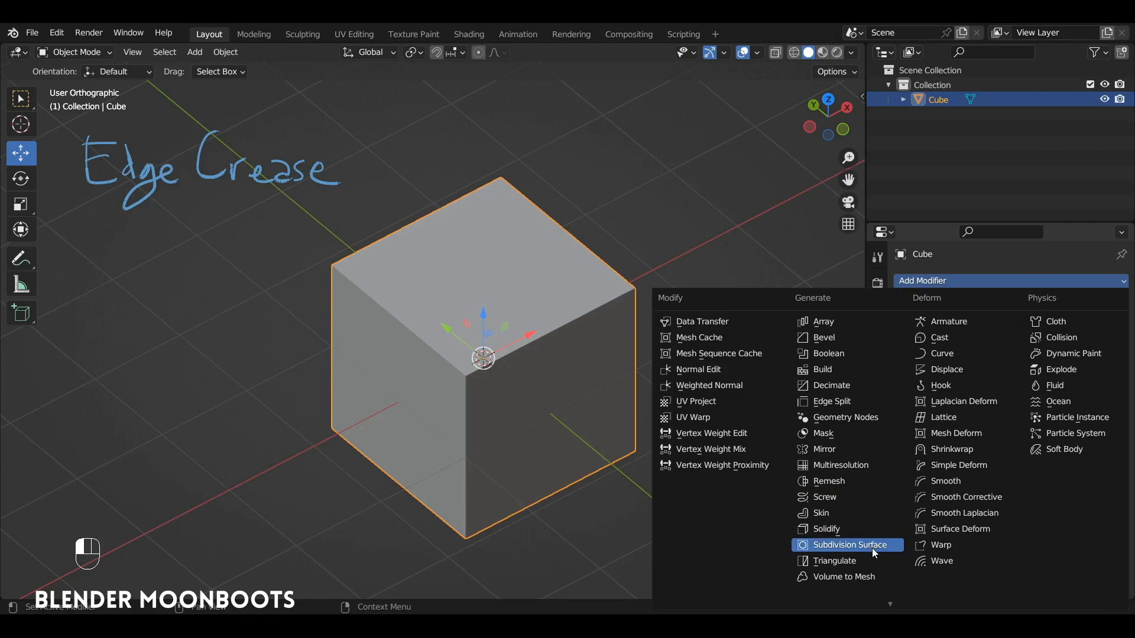
{"action": "left_click", "coordinate": [849, 545]}
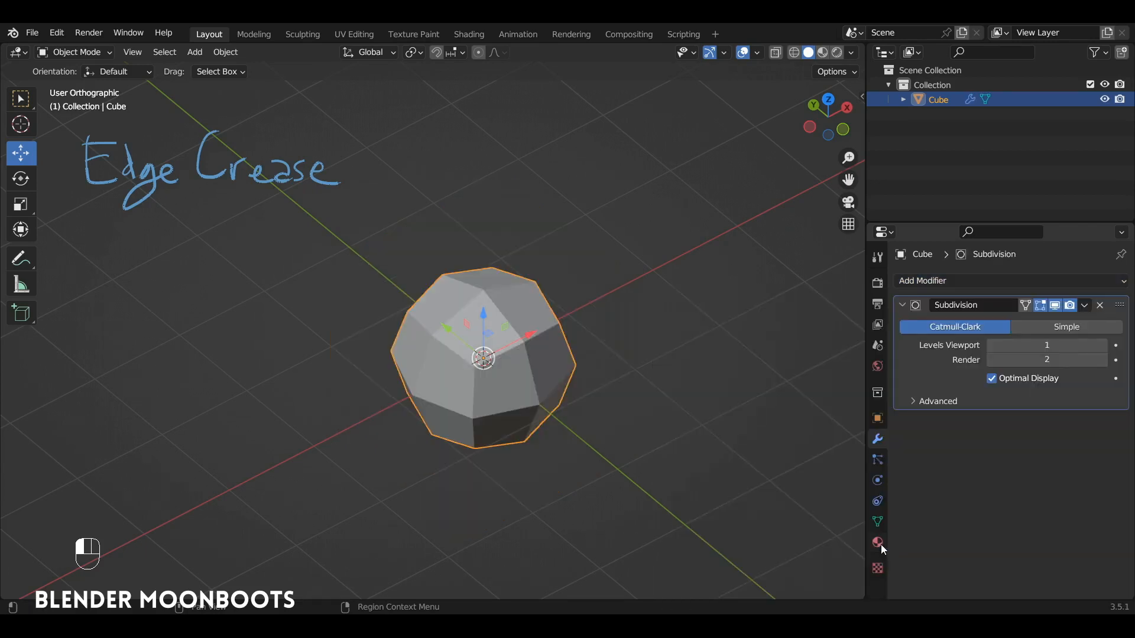
{"action": "left_click_drag", "start_coordinate": [632, 400], "coordinate": [657, 298], "text": "alt"}
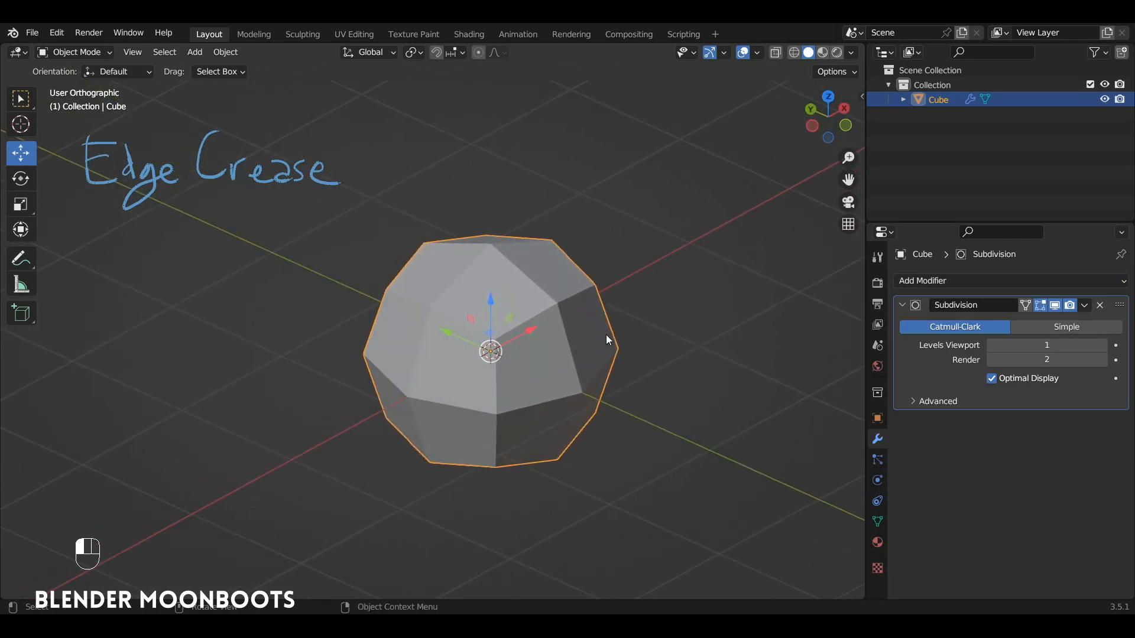
{"action": "left_click_drag", "start_coordinate": [608, 339], "coordinate": [387, 357], "text": "alt"}
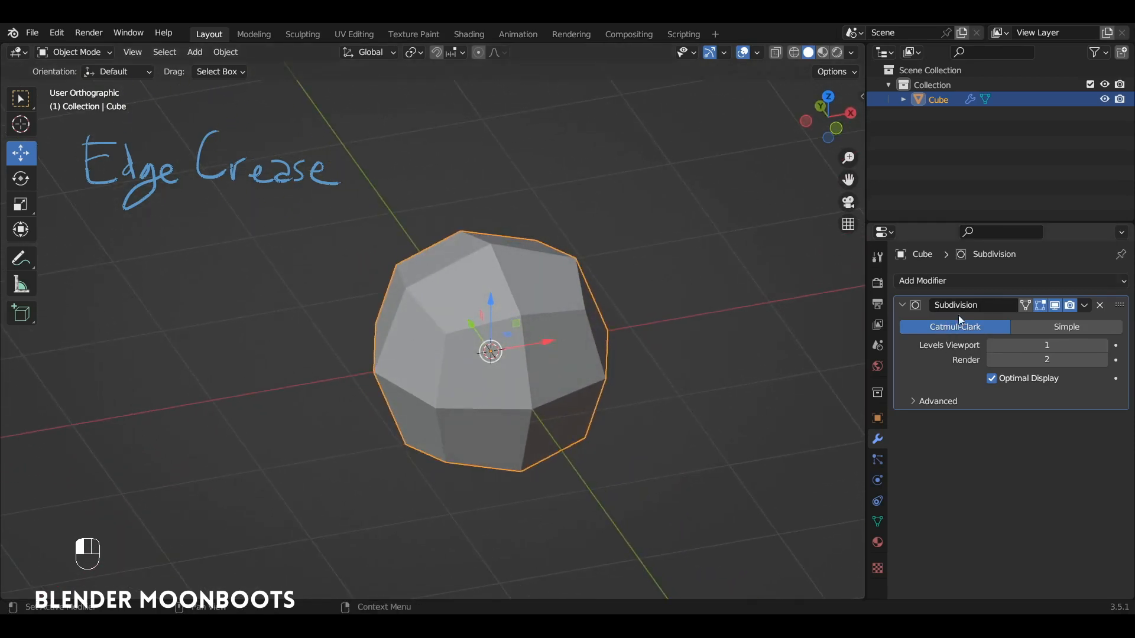
Set the Subdivision modifier's viewport levels to 3 and compare the smoothed shape with its cage in Edit Mode.
{"action": "left_click", "coordinate": [1104, 346]}
{"action": "left_click", "coordinate": [1104, 348]}
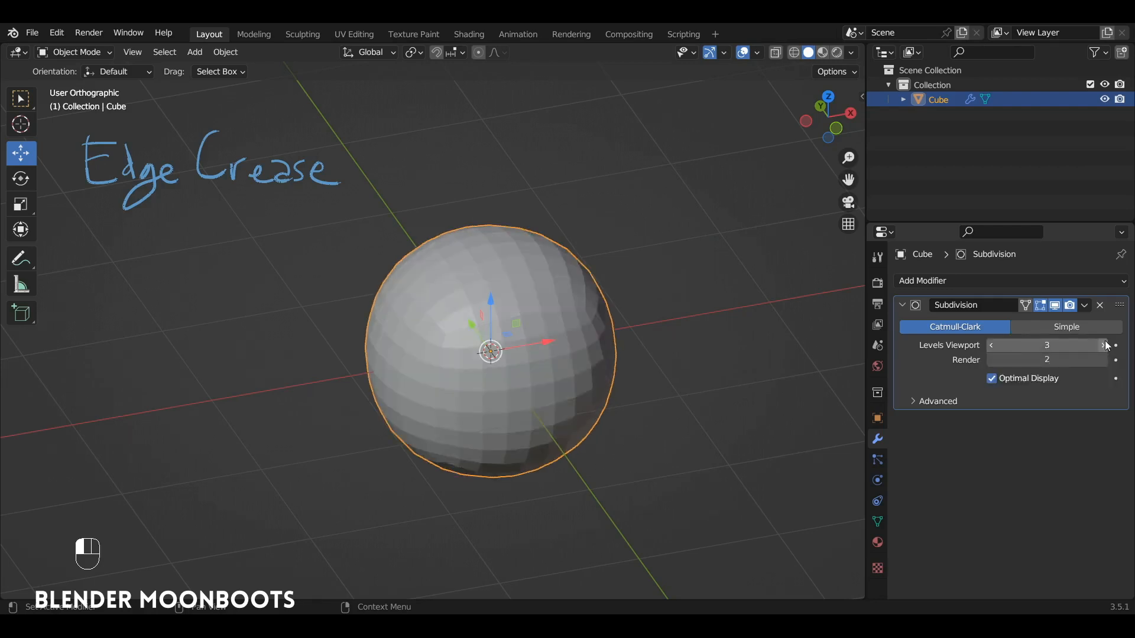
{"action": "left_click_drag", "start_coordinate": [622, 327], "coordinate": [645, 339], "text": "alt"}
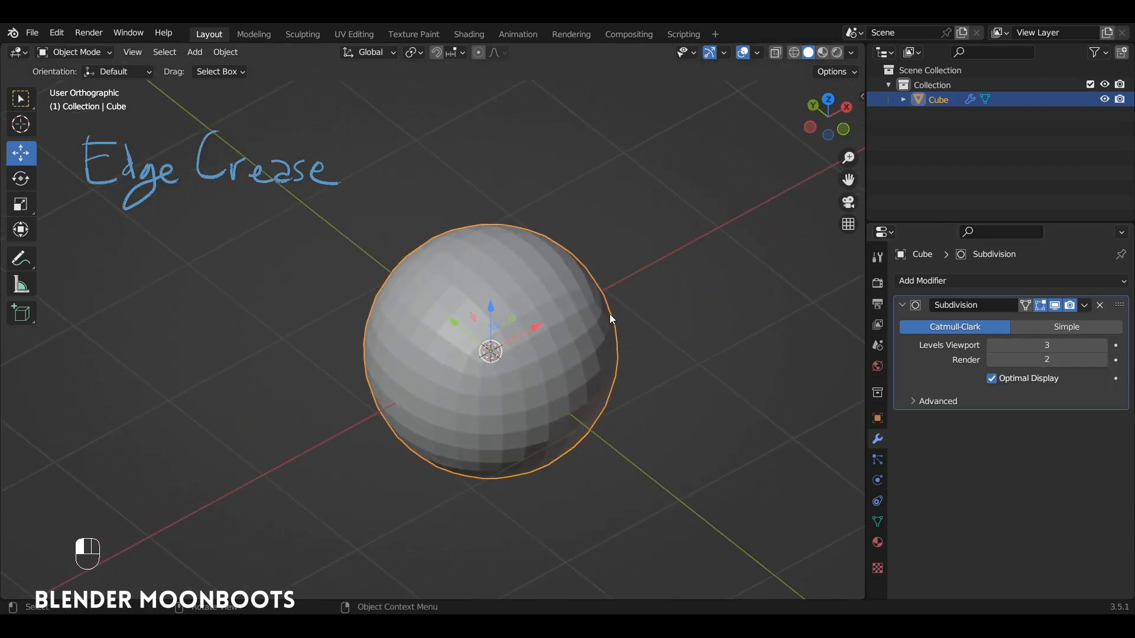
{"action": "key", "text": "Tab"}
{"action": "mouse_move", "coordinate": [626, 277]}
{"action": "left_mouse_down", "text": "alt"}
{"action": "mouse_move", "coordinate": [618, 248]}
{"action": "mouse_move", "coordinate": [611, 269]}
{"action": "left_mouse_up", "text": "alt"}
{"action": "key", "text": "Tab"}
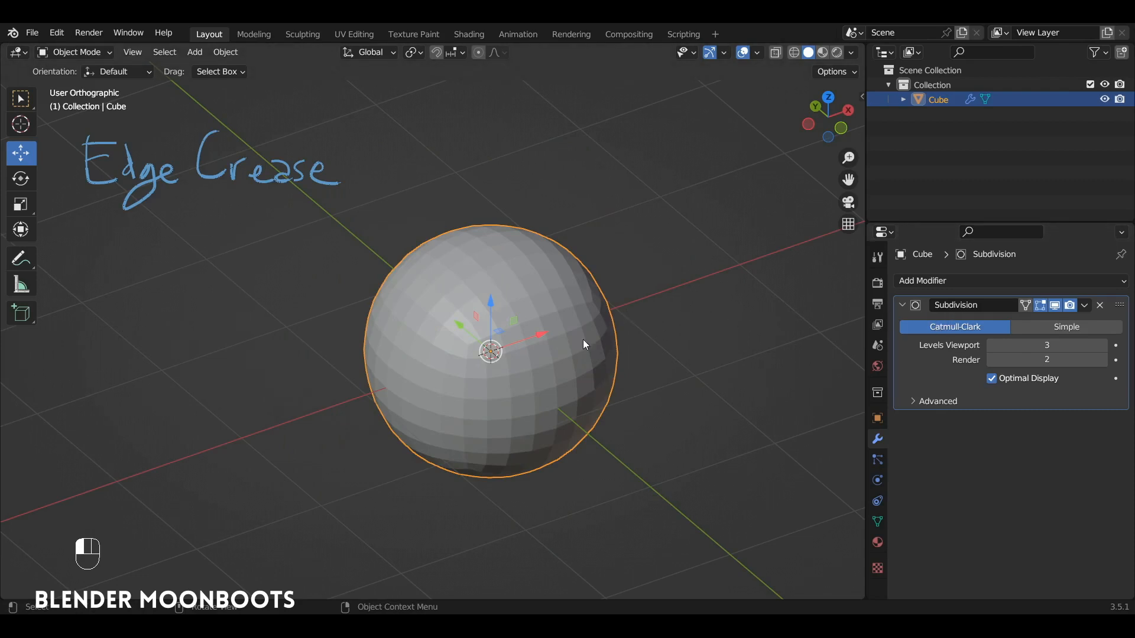
Apply an edge crease with a factor of 1.000 to the two adjoining front edges of the cube's top face.
{"action": "key", "text": "Tab"}
{"action": "left_click_drag", "start_coordinate": [566, 331], "coordinate": [562, 348], "text": "alt+shift"}
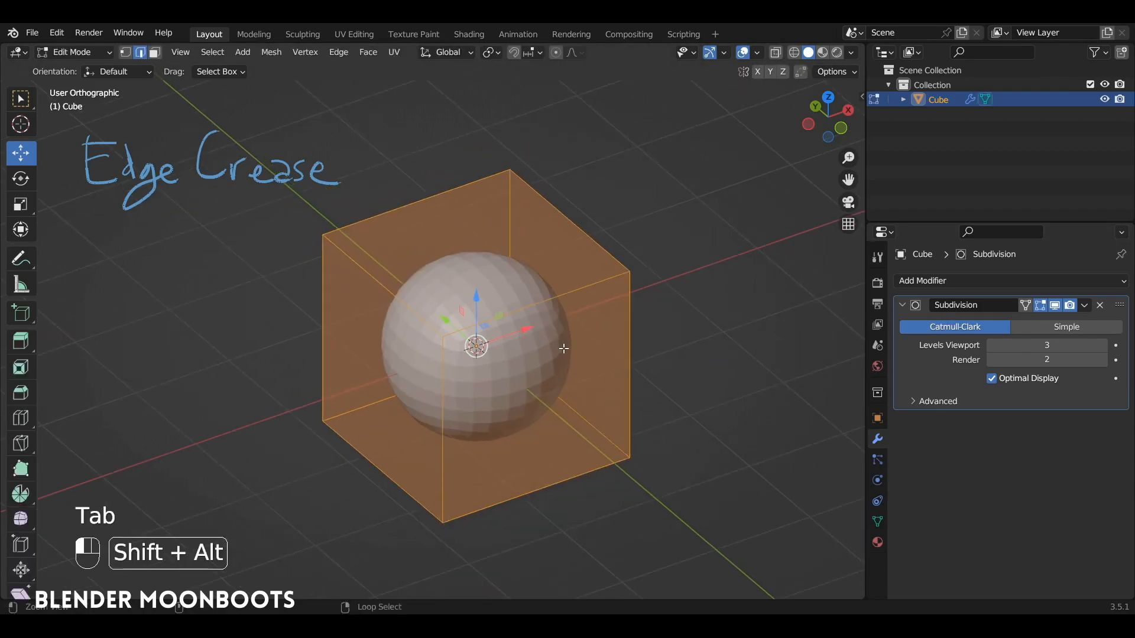
{"action": "left_click", "coordinate": [535, 304]}
{"action": "left_click", "coordinate": [401, 300], "text": "shift"}
{"action": "middle_click_drag", "start_coordinate": [413, 299], "coordinate": [500, 302]}
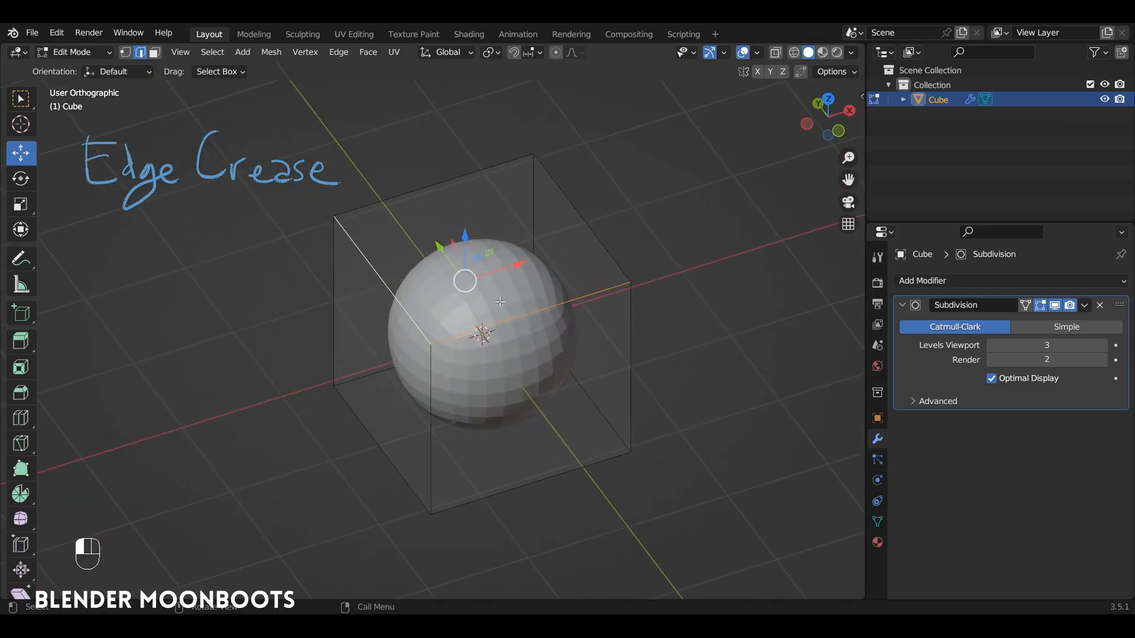
{"action": "left_click", "coordinate": [340, 53]}
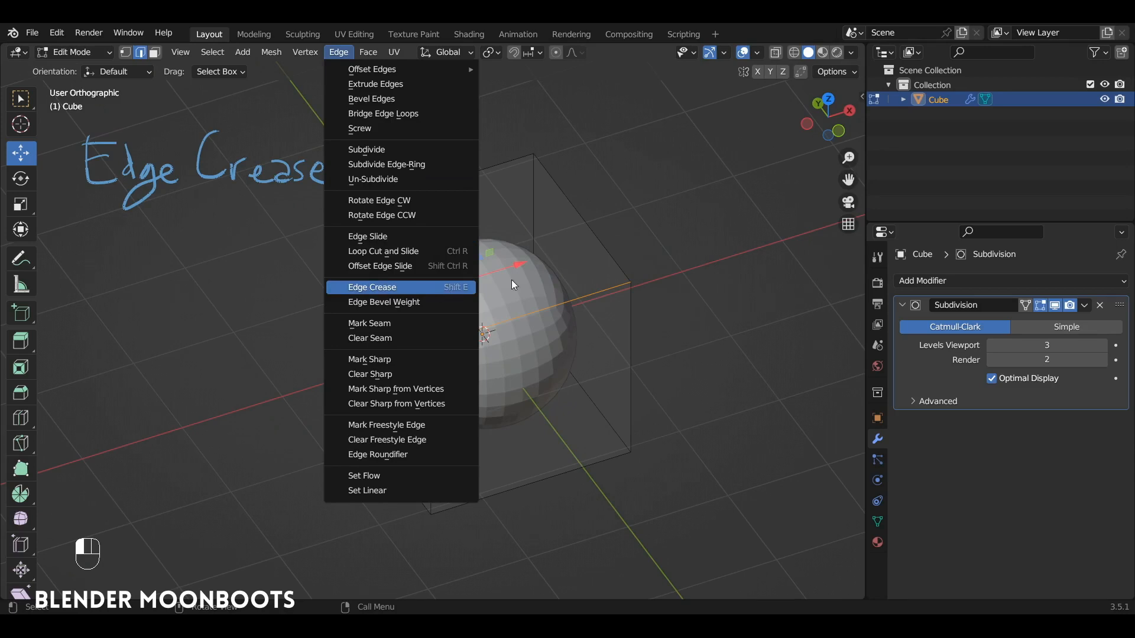
{"action": "key", "text": "ctrl+e"}
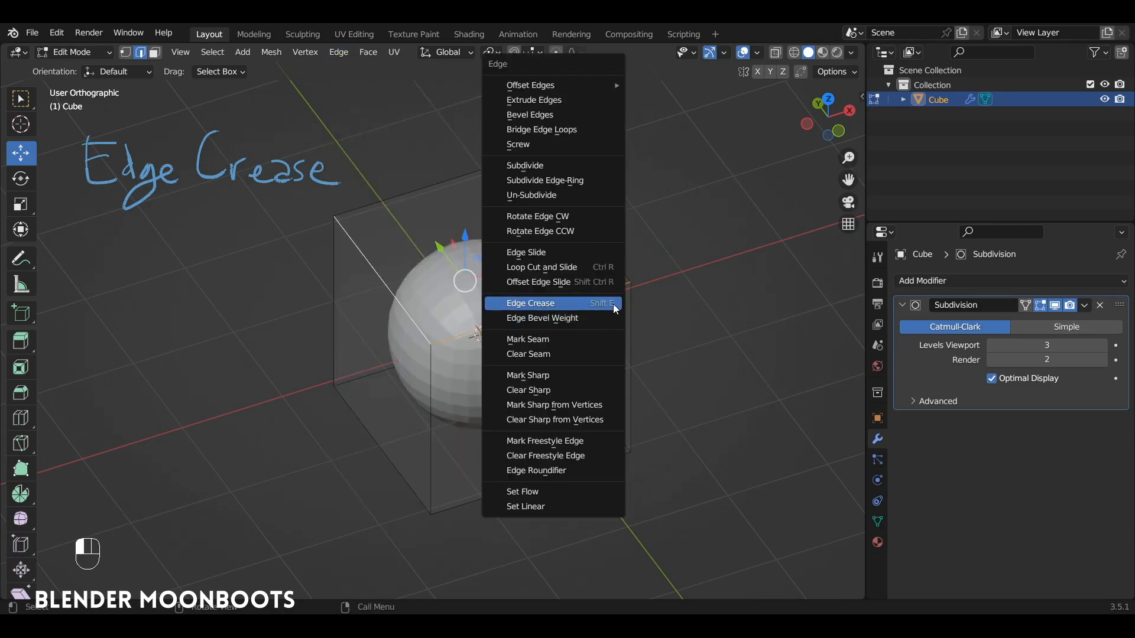
{"action": "left_click", "coordinate": [530, 303]}
{"action": "left_click", "coordinate": [822, 363]}
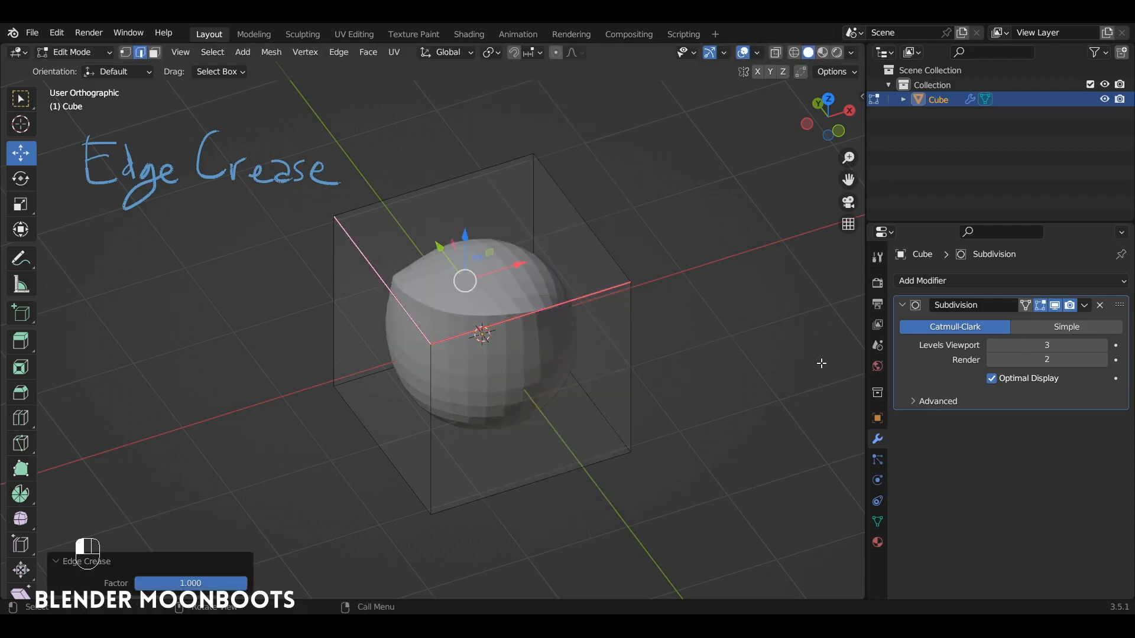
{"action": "left_click_drag", "start_coordinate": [225, 585], "coordinate": [269, 582]}
{"action": "middle_click_drag", "start_coordinate": [366, 507], "coordinate": [513, 350], "text": "alt"}
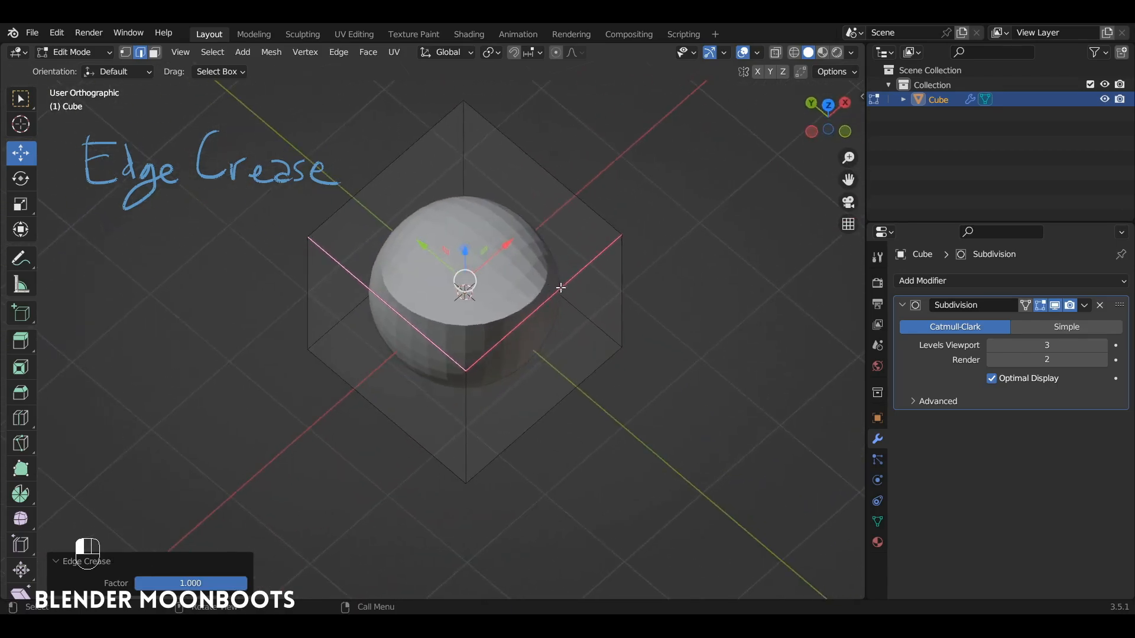
{"action": "middle_click_drag", "start_coordinate": [392, 300], "coordinate": [506, 297], "text": "alt"}
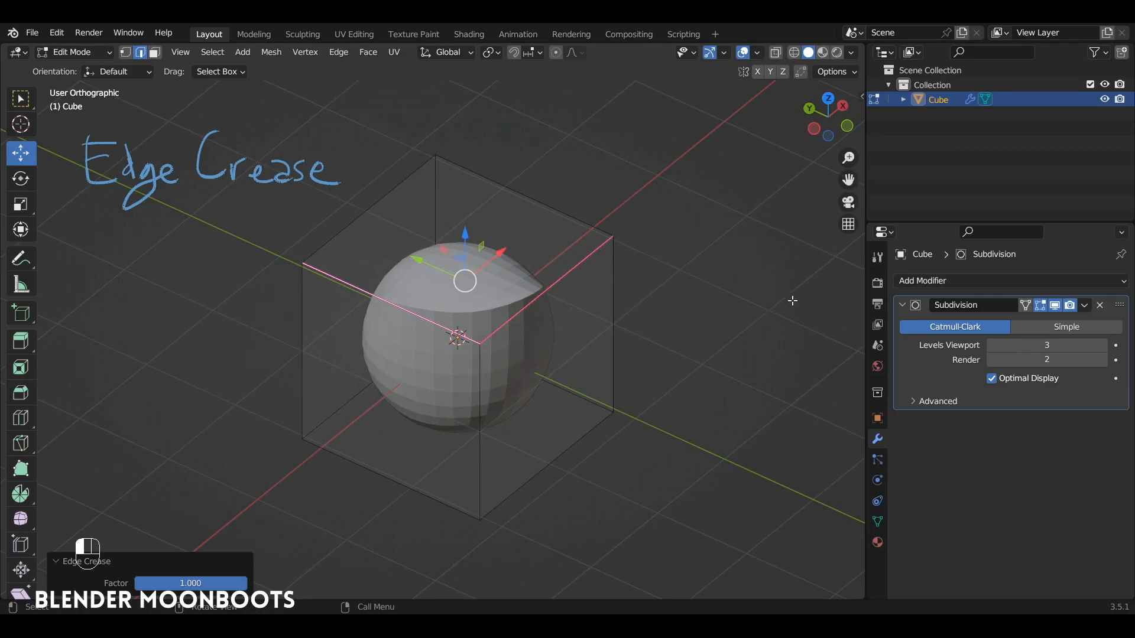
{"action": "middle_click_drag", "start_coordinate": [631, 307], "coordinate": [440, 303], "text": "alt"}
{"action": "left_click_drag", "start_coordinate": [478, 312], "coordinate": [480, 321], "text": "alt"}
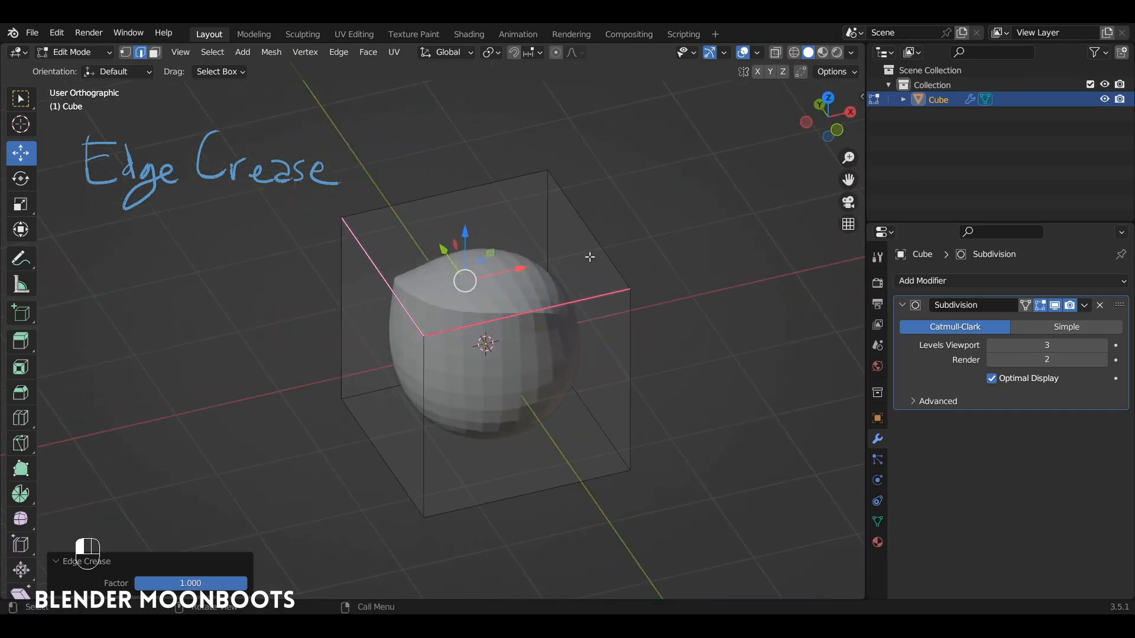
Apply an edge crease with a factor of 1.000 to the two remaining back edges of the cube's top face.
{"action": "left_click", "coordinate": [600, 240]}
{"action": "left_click", "coordinate": [473, 188], "text": "shift"}
{"action": "left_click_drag", "start_coordinate": [501, 223], "coordinate": [473, 241], "text": "alt"}
{"action": "left_click_drag", "start_coordinate": [506, 252], "coordinate": [506, 247], "text": "alt"}
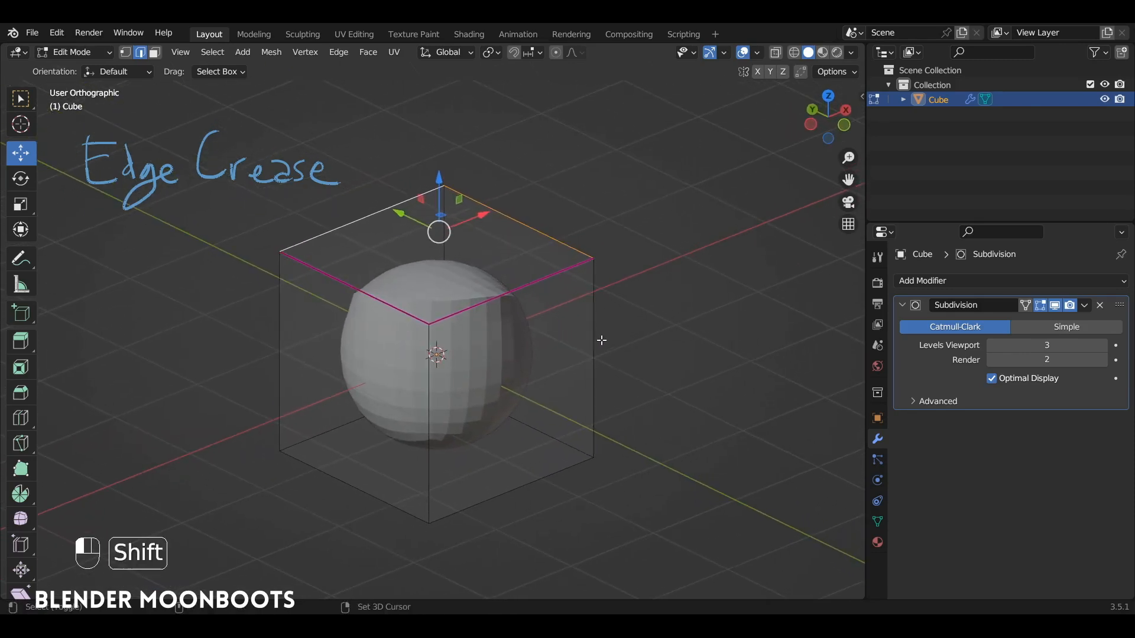
{"action": "key", "text": "shift+e"}
{"action": "left_click", "coordinate": [874, 408]}
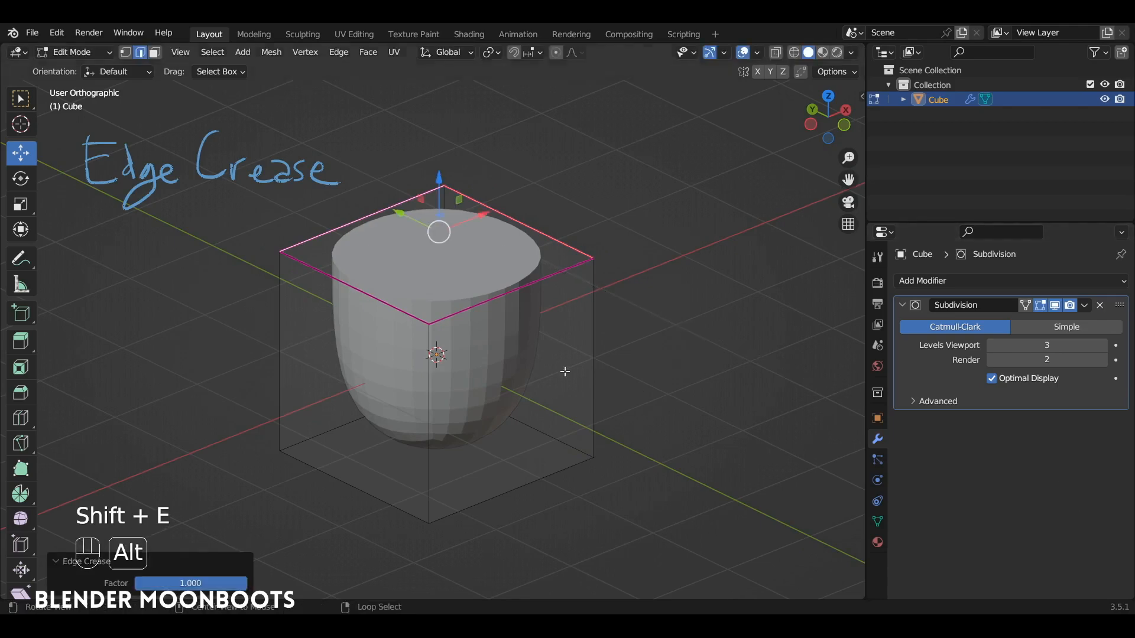
Apply an edge crease to the cube's front vertical edge below the creased top face.
{"action": "left_click_drag", "start_coordinate": [502, 361], "coordinate": [499, 330], "text": "alt"}
{"action": "left_click", "coordinate": [376, 371]}
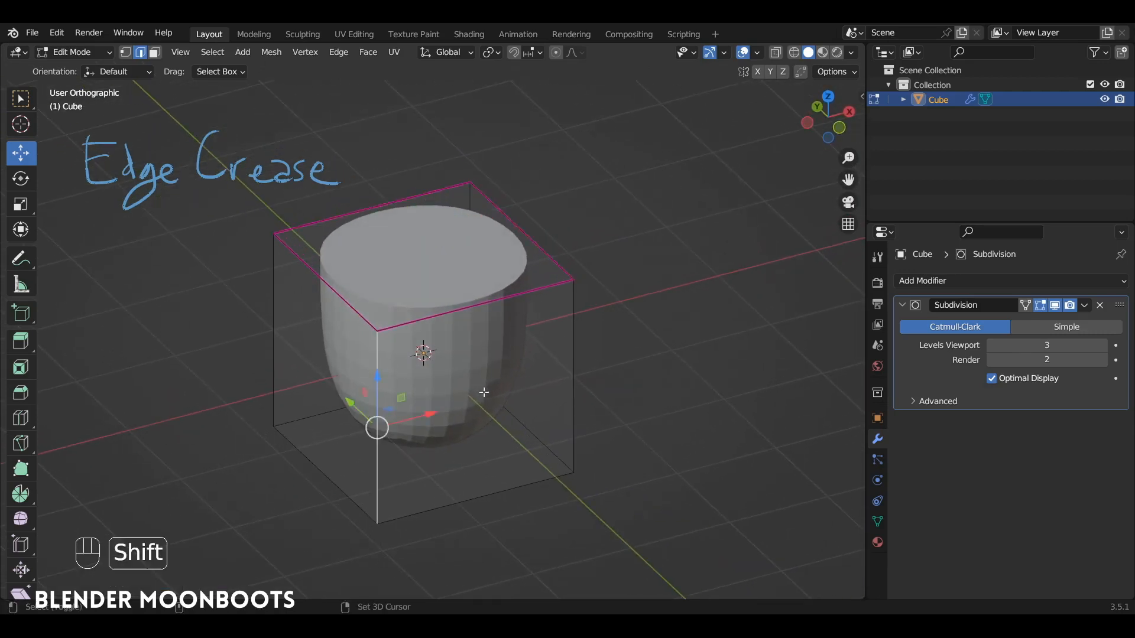
{"action": "key", "text": "shift+e"}
{"action": "left_click", "coordinate": [813, 391]}
Try raising the crease of the top face's front-right edge by 0.173, and lower its Crease value to about 0.26.
{"action": "left_click_drag", "start_coordinate": [689, 385], "coordinate": [694, 358], "text": "alt"}
{"action": "key", "text": "shift+e"}
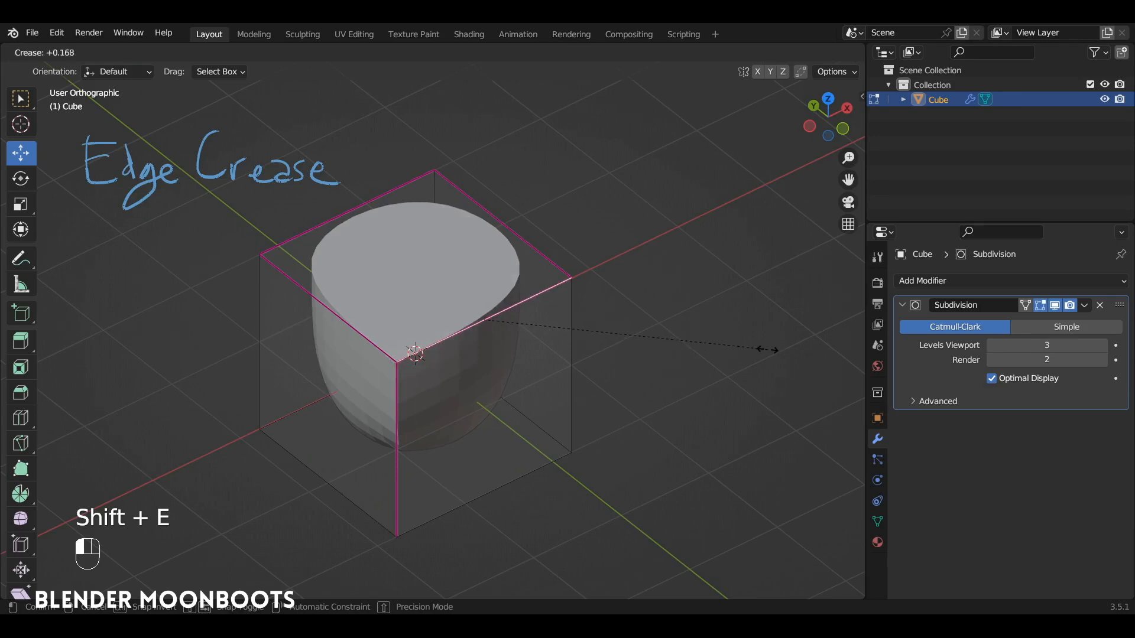
{"action": "left_click", "coordinate": [719, 328]}
{"action": "key", "text": "n"}
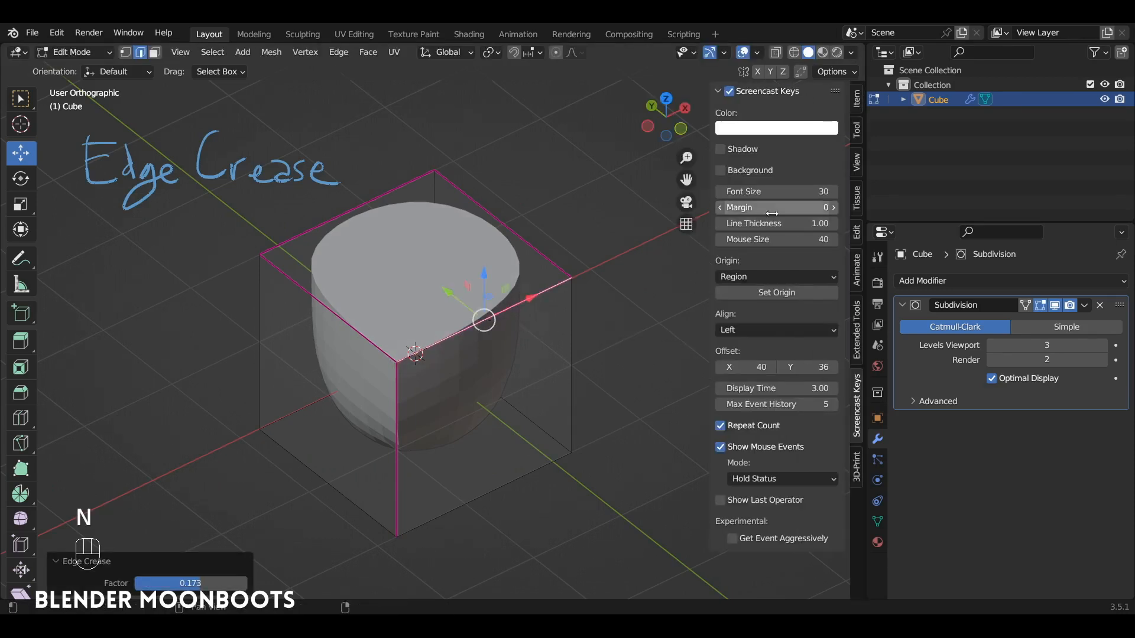
{"action": "left_click", "coordinate": [857, 97]}
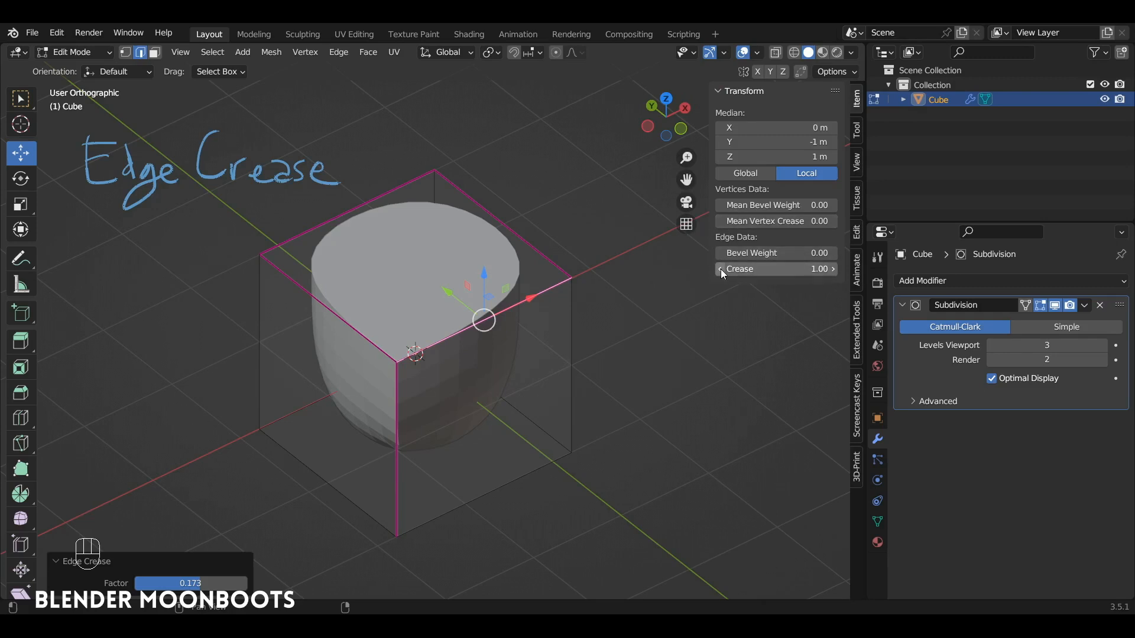
{"action": "left_click_drag", "start_coordinate": [721, 269], "coordinate": [104, 341]}
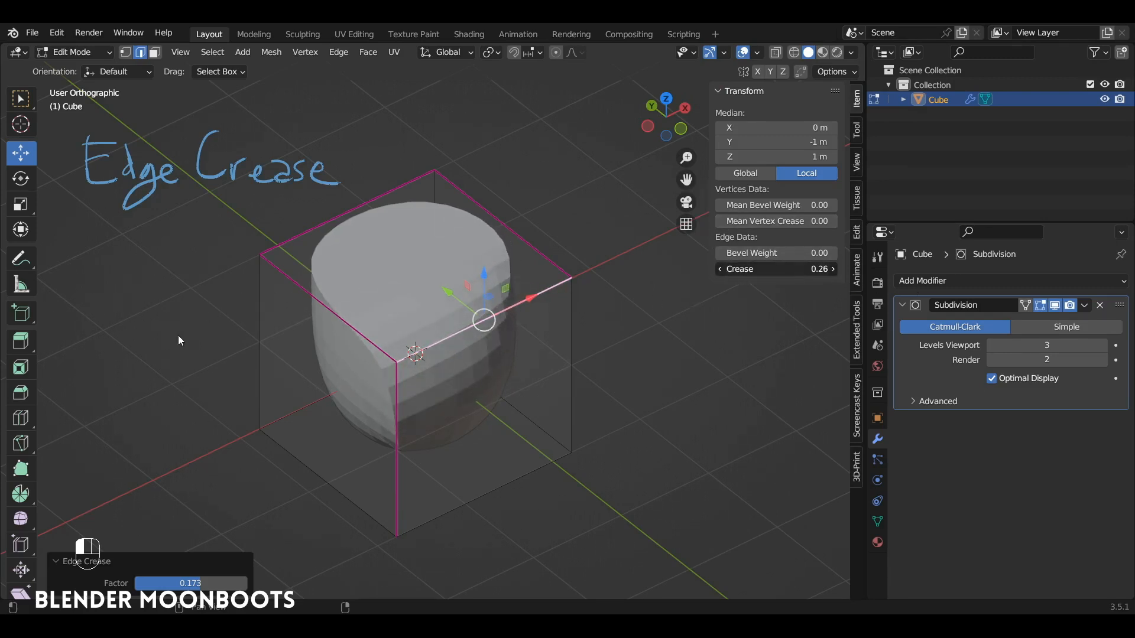
Set the crease of all the cube's edges to 0.00.
{"action": "key", "text": "a"}
{"action": "left_click_drag", "start_coordinate": [720, 269], "coordinate": [167, 311]}
{"action": "left_click_drag", "start_coordinate": [507, 308], "coordinate": [572, 291], "text": "alt"}
Set a crease of 0.27 on the top face's front-right edge and raise all four top edges to 1.00.
{"action": "left_click", "coordinate": [516, 302]}
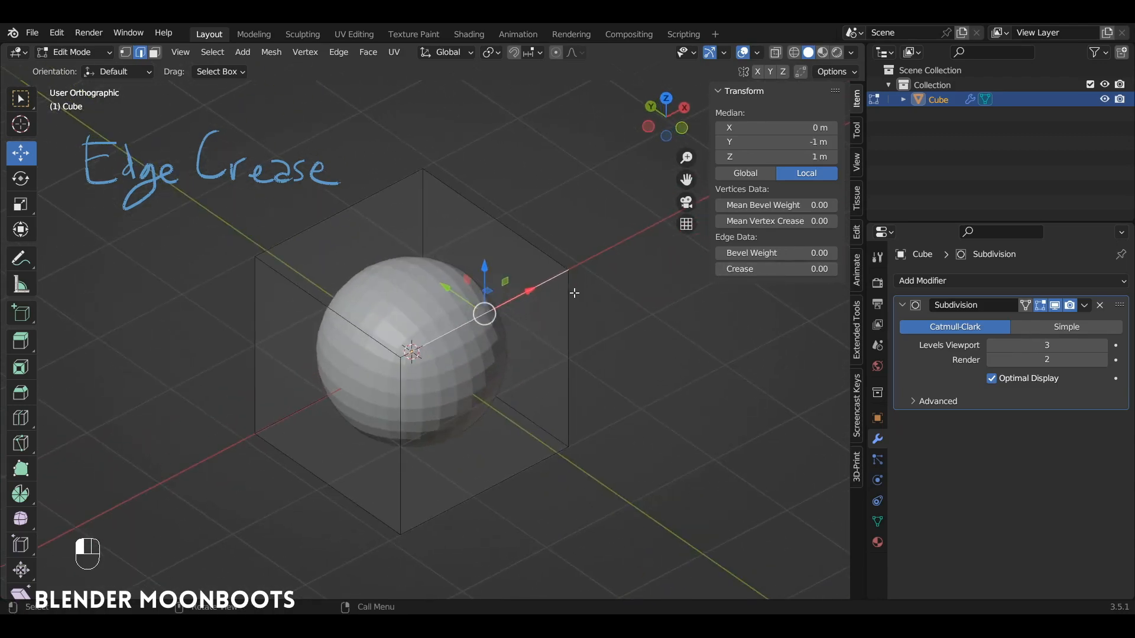
{"action": "left_click_drag", "start_coordinate": [721, 269], "coordinate": [768, 267]}
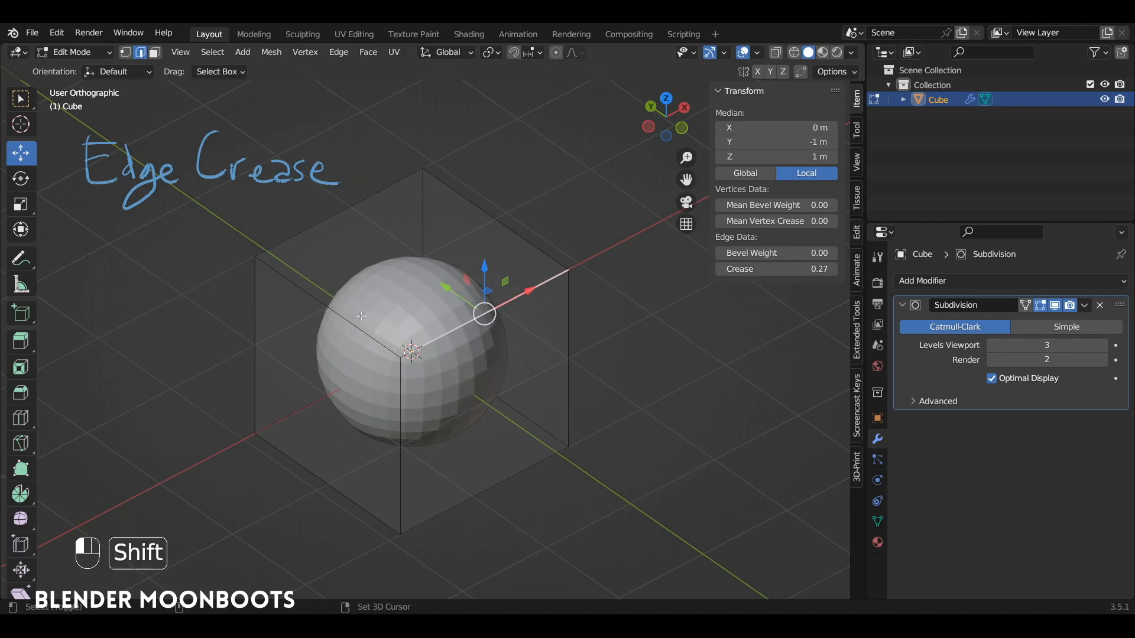
{"action": "left_click", "coordinate": [340, 306], "text": "shift"}
{"action": "left_click", "coordinate": [343, 215], "text": "shift"}
{"action": "left_click", "coordinate": [465, 208], "text": "shift"}
{"action": "key", "text": "shift+e"}
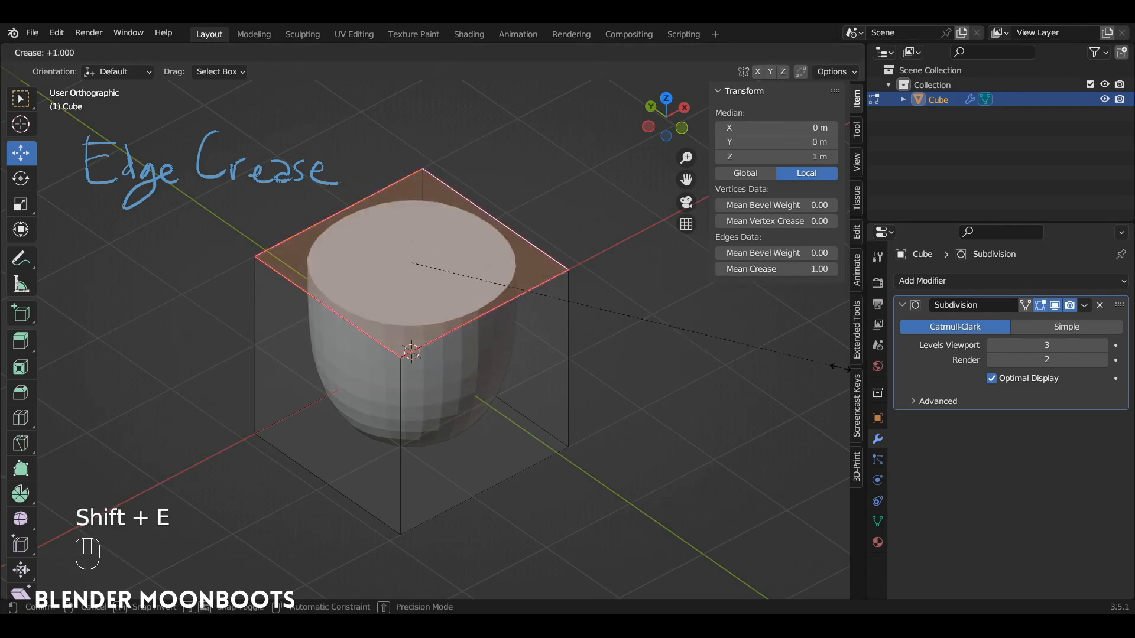
{"action": "left_click", "coordinate": [759, 354]}
Duplicate the creased cube in Object Mode and place the copy 3.5171 m away along X.
{"action": "left_click_drag", "start_coordinate": [760, 354], "coordinate": [445, 376], "text": "alt"}
{"action": "key", "text": "Tab"}
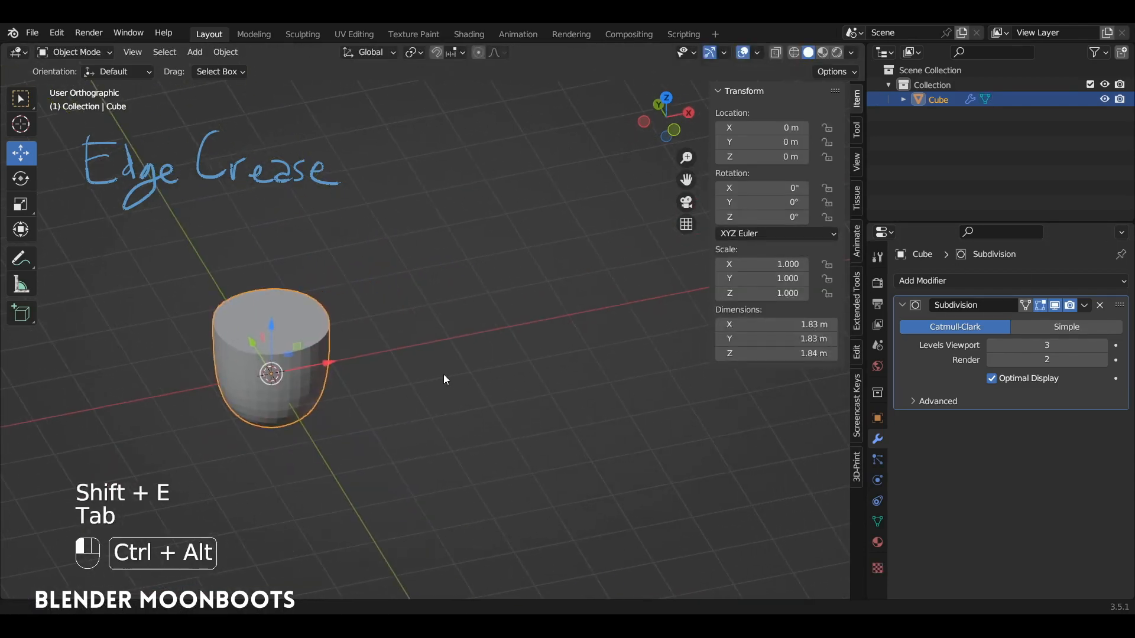
{"action": "key", "text": "shift+d"}
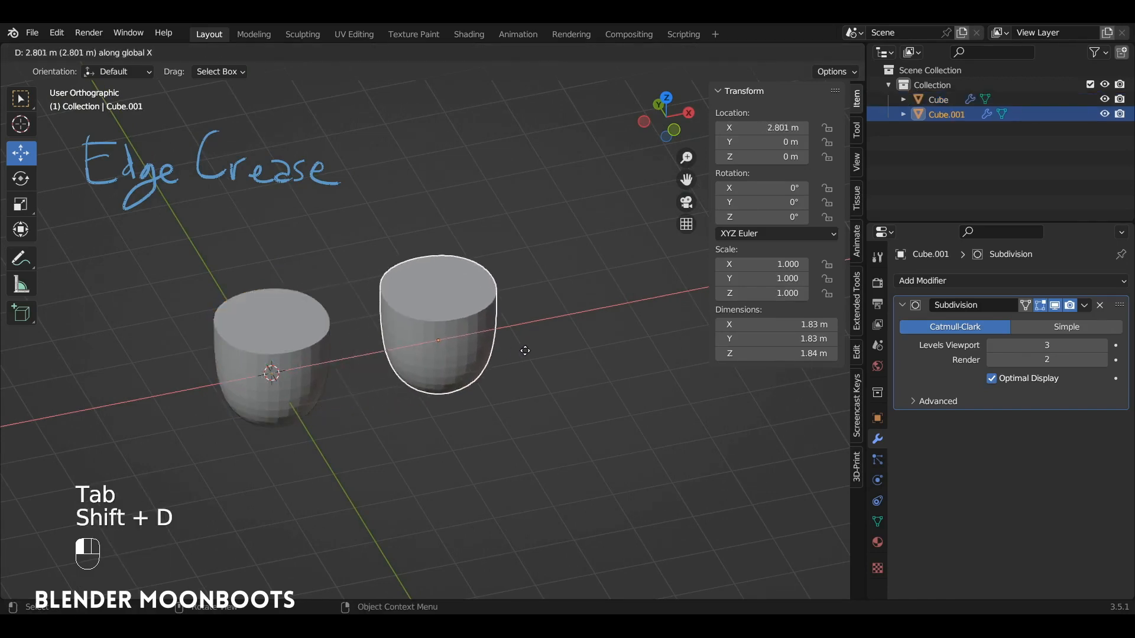
{"action": "left_click", "coordinate": [611, 341]}
Apply the Subdivision modifier on the copy and inspect its creased rim in Edit Mode with nothing selected.
{"action": "left_click", "coordinate": [1085, 305]}
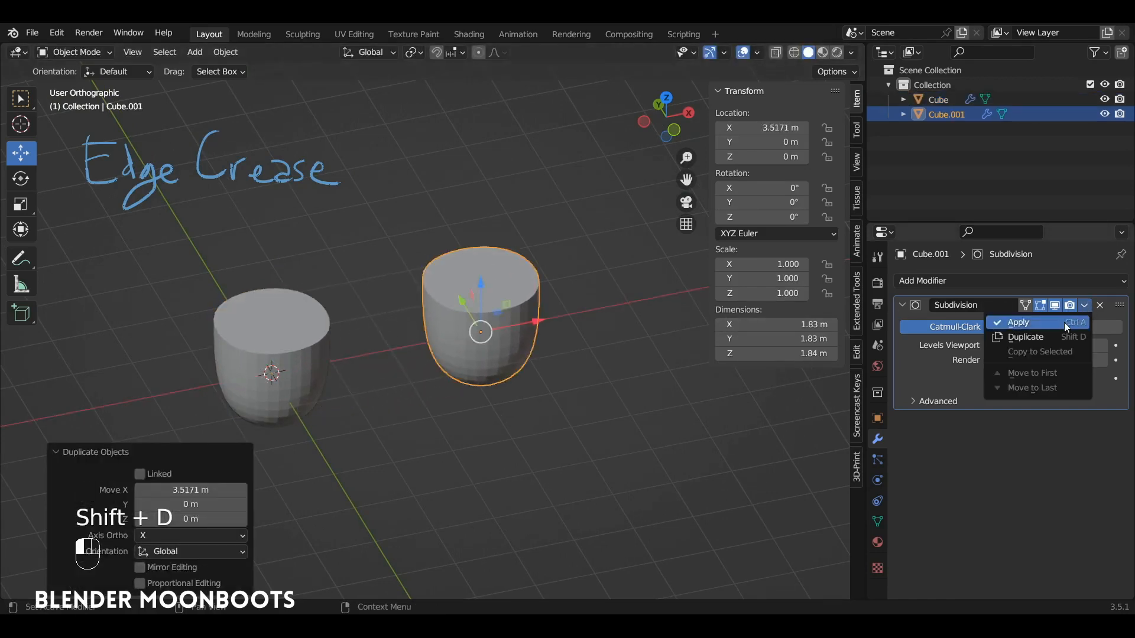
{"action": "left_click", "coordinate": [1063, 321]}
{"action": "key", "text": "Tab"}
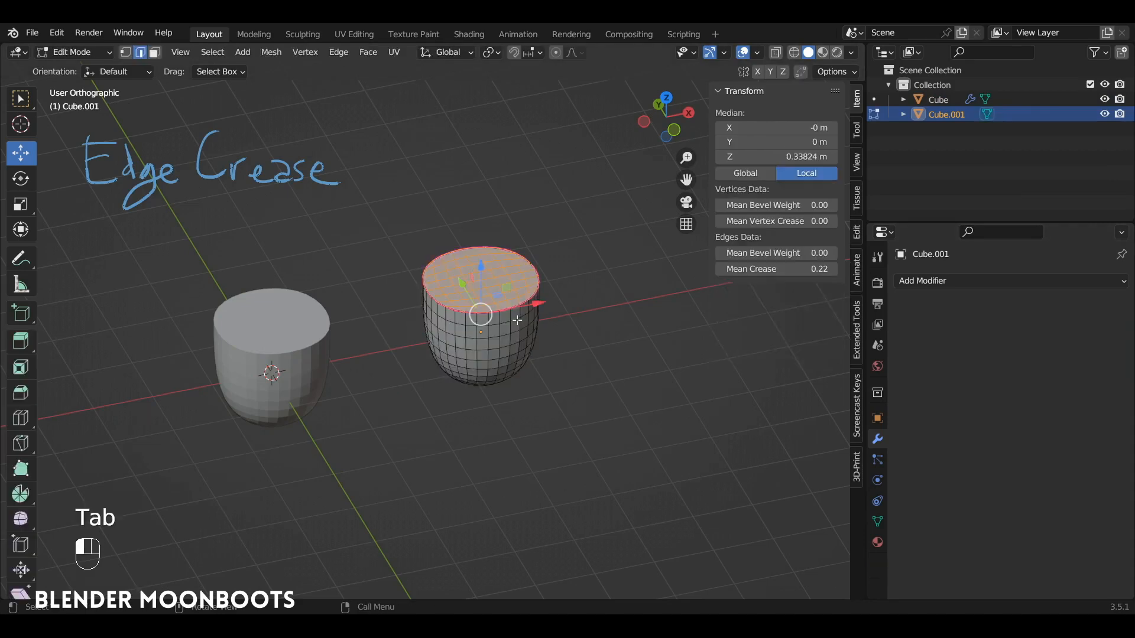
{"action": "left_click_drag", "start_coordinate": [517, 320], "coordinate": [457, 326], "text": "ctrl+alt"}
{"action": "left_click_drag", "start_coordinate": [458, 327], "coordinate": [455, 280], "text": "alt+shift"}
{"action": "key", "text": "a"}
{"action": "key", "text": "a"}
{"action": "left_click_drag", "start_coordinate": [455, 280], "coordinate": [527, 341], "text": "alt+shift"}
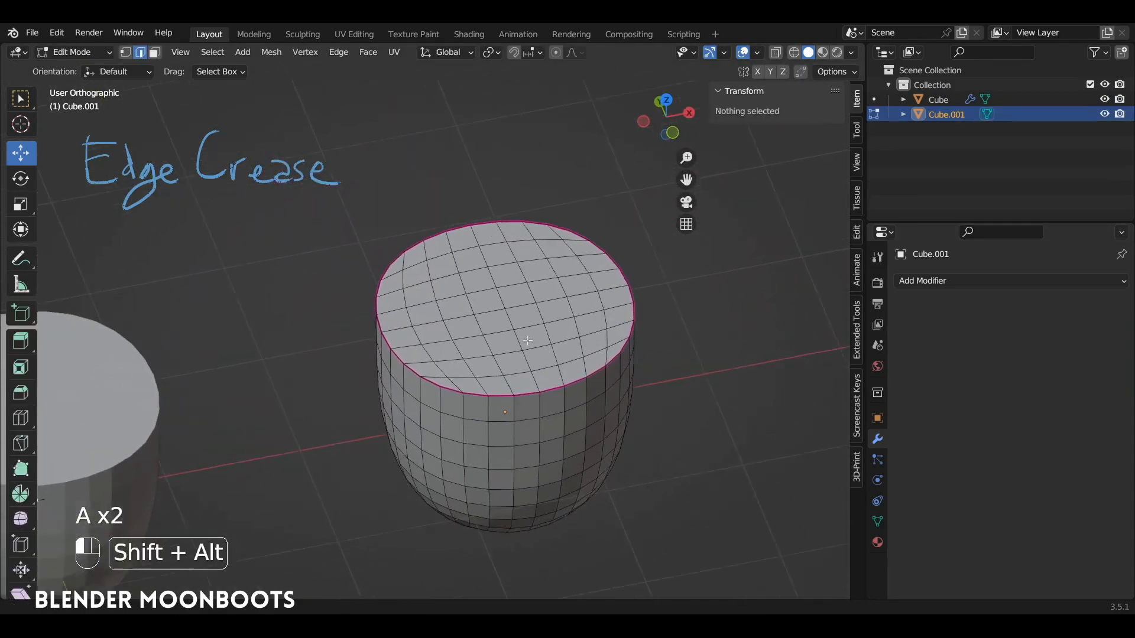
{"action": "scroll", "coordinate": [528, 341], "scroll_direction": "up", "scroll_amount": 2}
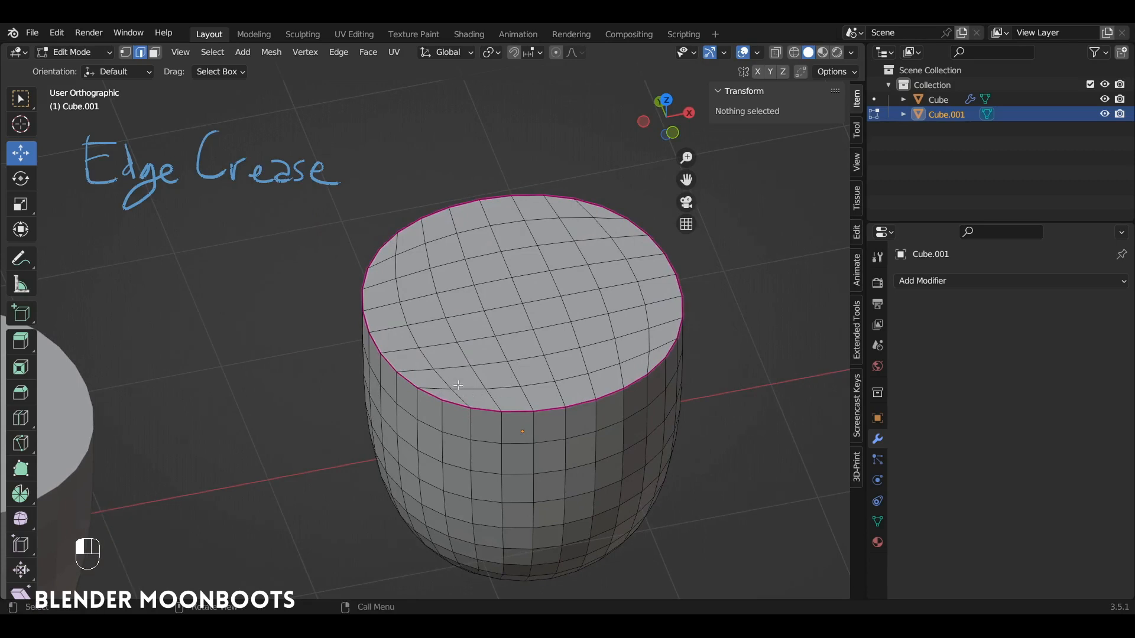
Set the mean crease of all the copy's edges to 0.00 and compare the mesh in Object and Edit Mode.
{"action": "right_click", "coordinate": [463, 403]}
{"action": "key", "text": "a"}
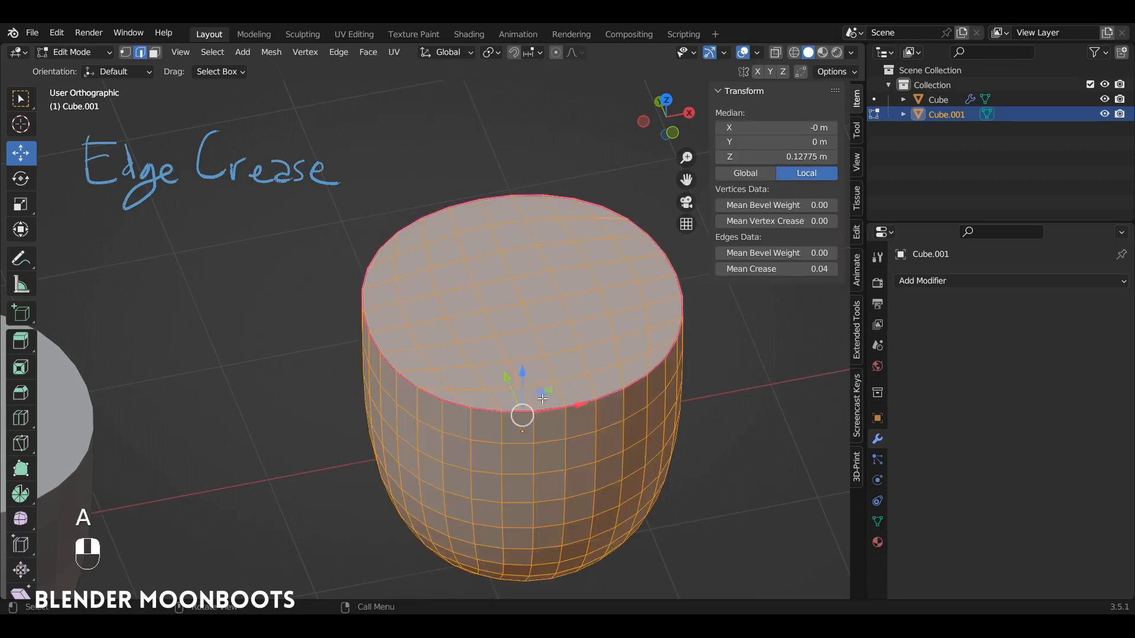
{"action": "left_click_drag", "start_coordinate": [725, 269], "coordinate": [432, 285]}
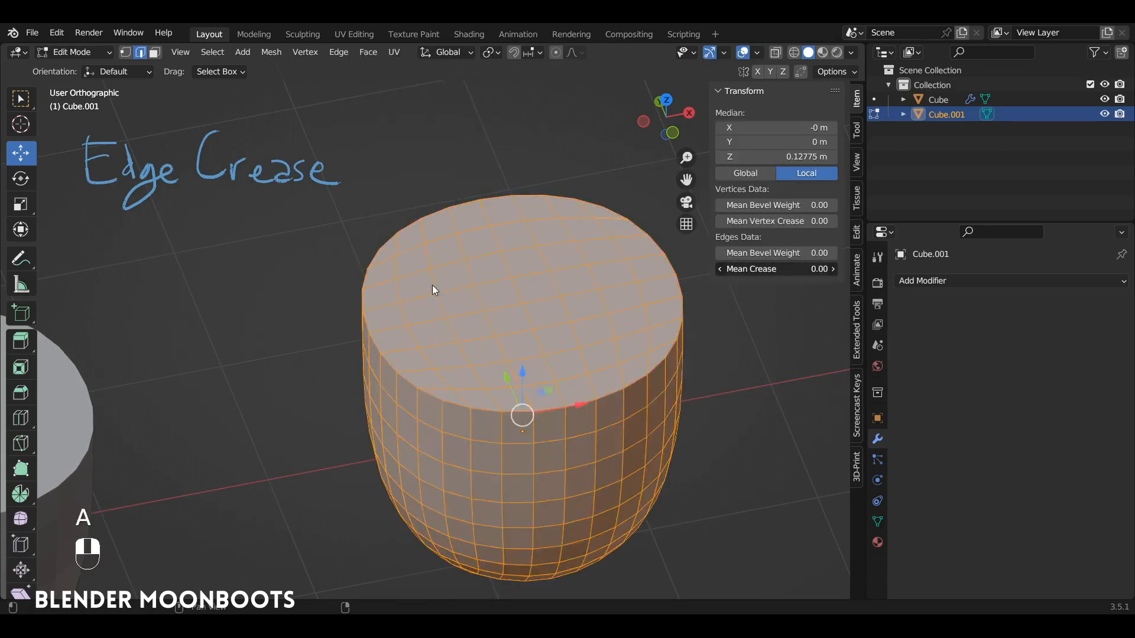
{"action": "key", "text": "Tab"}
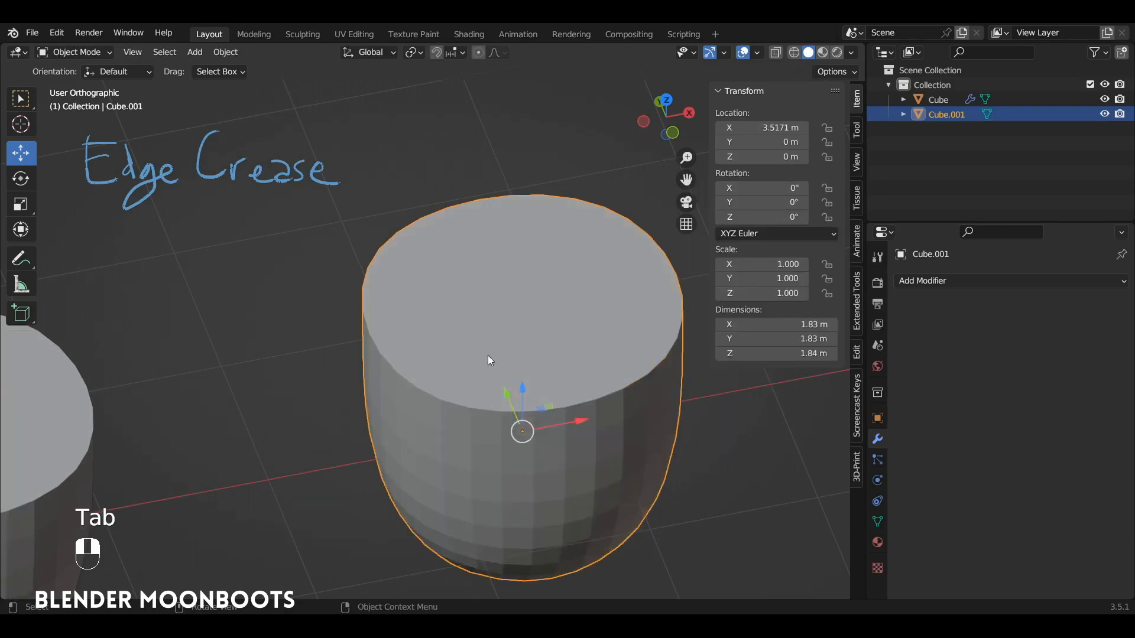
{"action": "key", "text": "Tab"}
{"action": "key", "text": "a"}
{"action": "key", "text": "a"}
{"action": "middle_click_drag", "start_coordinate": [516, 377], "coordinate": [538, 334], "text": "alt"}
{"action": "mouse_move", "coordinate": [539, 334]}
{"action": "left_mouse_down", "text": "ctrl+alt"}
{"action": "mouse_move", "coordinate": [488, 378]}
{"action": "mouse_move", "coordinate": [531, 342]}
{"action": "left_mouse_up", "text": "ctrl+alt"}
Delete the duplicated cube in Object Mode.
{"action": "key", "text": "Tab"}
{"action": "key", "text": "x"}
{"action": "left_click", "coordinate": [471, 358]}
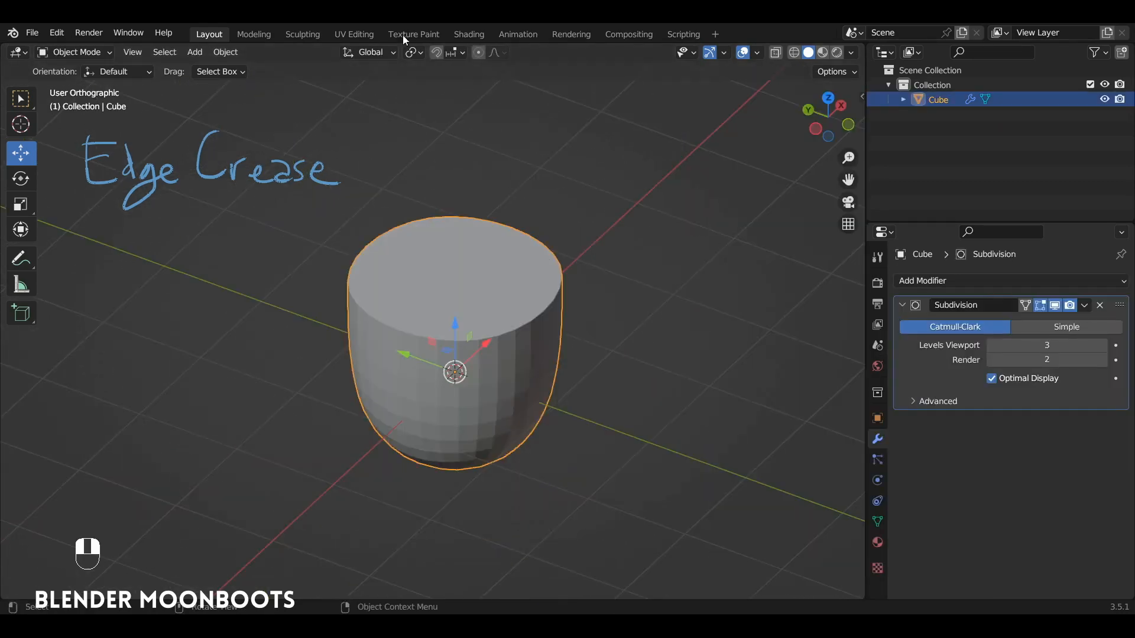
Remove the crease from the four edges of the original cube's top face with a negative crease factor.
{"action": "mouse_move", "coordinate": [506, 275]}
{"action": "left_mouse_down", "text": "alt"}
{"action": "mouse_move", "coordinate": [519, 278]}
{"action": "mouse_move", "coordinate": [527, 246]}
{"action": "mouse_move", "coordinate": [525, 275]}
{"action": "left_mouse_up", "text": "alt"}
{"action": "key", "text": "Tab"}
{"action": "left_click_drag", "start_coordinate": [525, 274], "coordinate": [578, 294], "text": "ctrl+alt"}
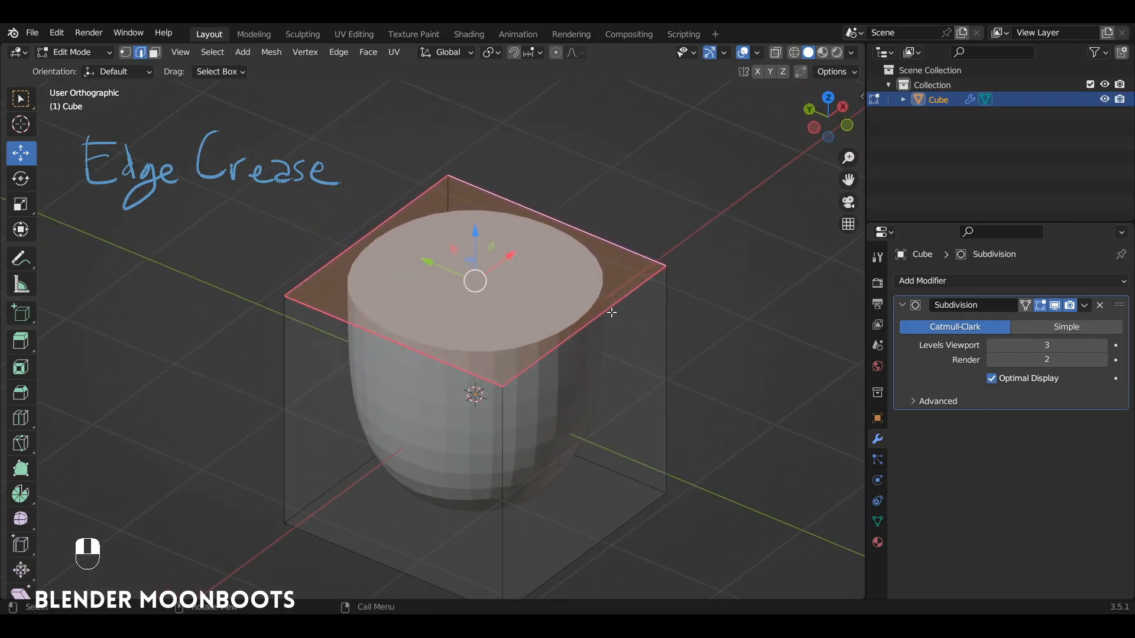
{"action": "key", "text": "shift+e"}
{"action": "left_click", "coordinate": [198, 522]}
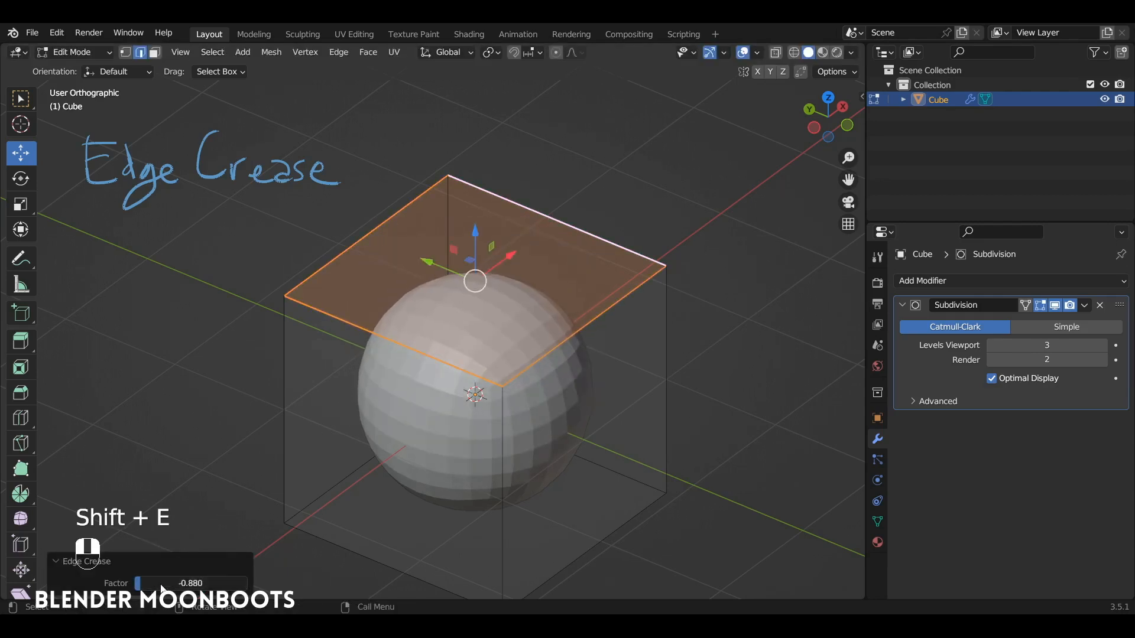
{"action": "left_click_drag", "start_coordinate": [162, 589], "coordinate": [118, 585]}
Bevel the four top edges and front vertical edge about 0.058 m wide with two segments, and return to Object Mode.
{"action": "left_click", "coordinate": [499, 425], "text": "shift"}
{"action": "left_click_drag", "start_coordinate": [535, 417], "coordinate": [563, 315], "text": "alt"}
{"action": "key", "text": "ctrl+b"}
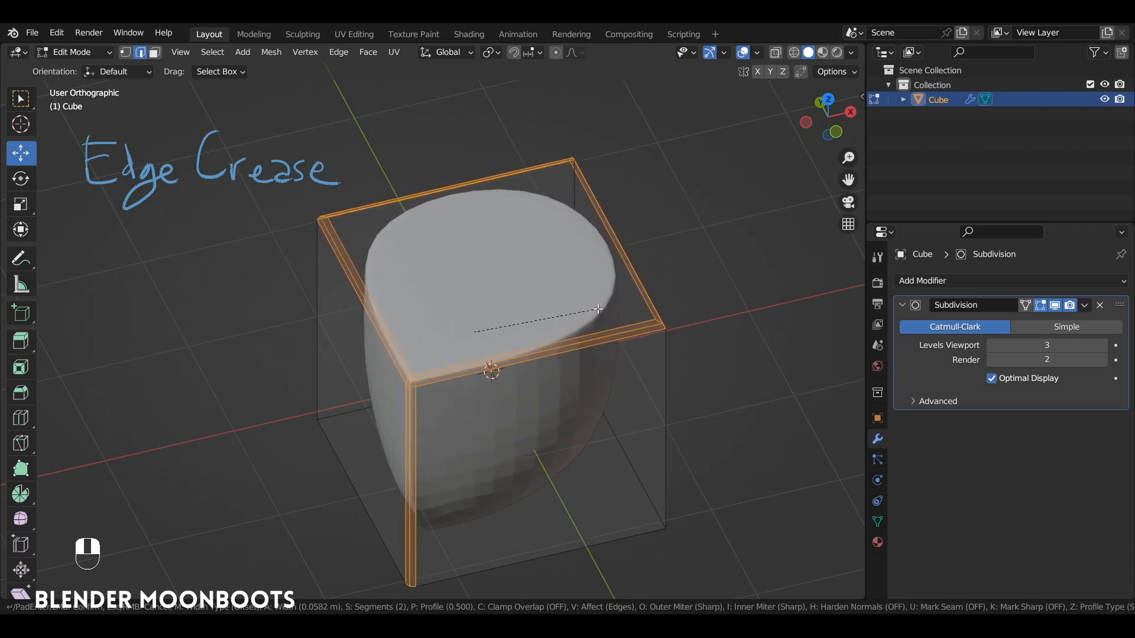
{"action": "left_click", "coordinate": [600, 308]}
{"action": "left_click_drag", "start_coordinate": [599, 308], "coordinate": [674, 140], "text": "alt"}
{"action": "key", "text": "Tab"}
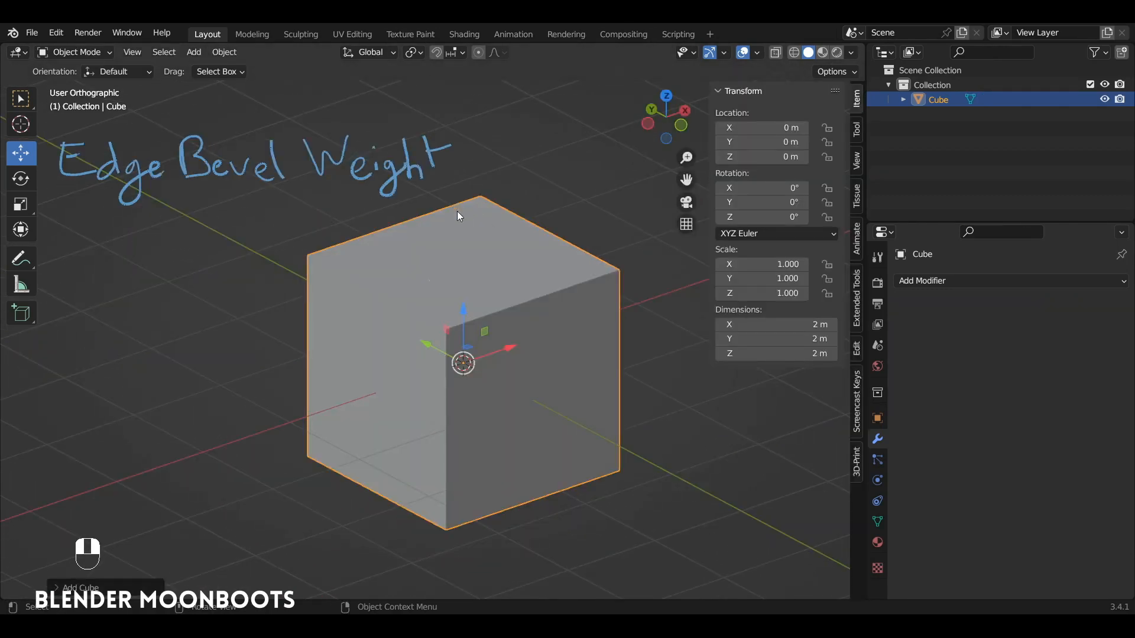
Add a Bevel modifier to the cube with an amount of 0.2408 m and 3 segments.
{"action": "left_click_drag", "start_coordinate": [525, 250], "coordinate": [556, 239], "text": "ctrl+alt"}
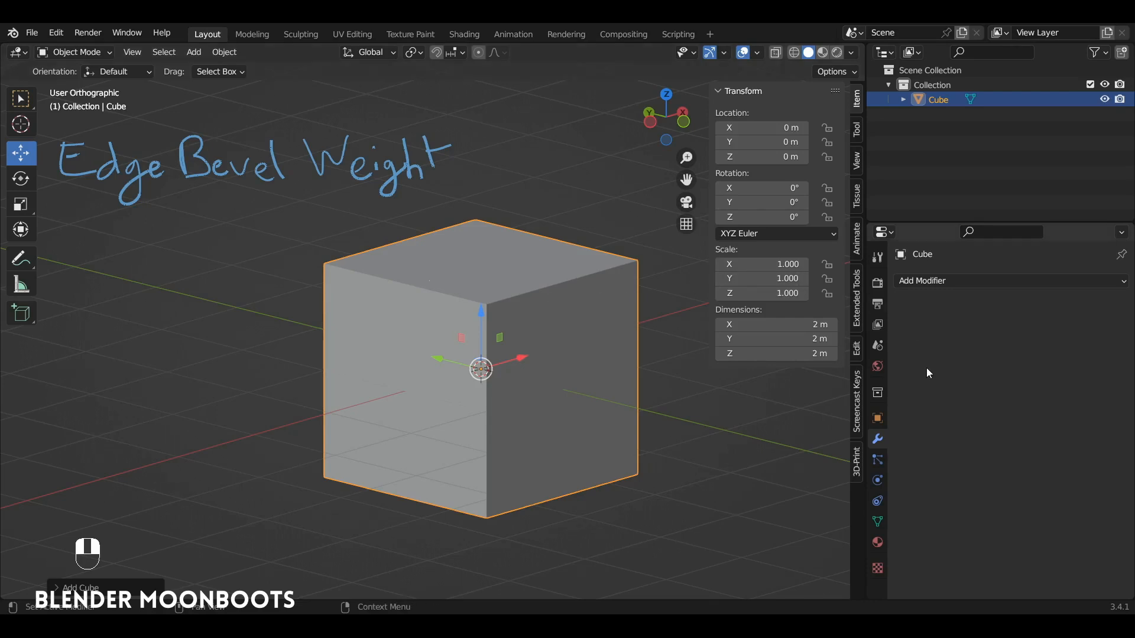
{"action": "left_click", "coordinate": [931, 282]}
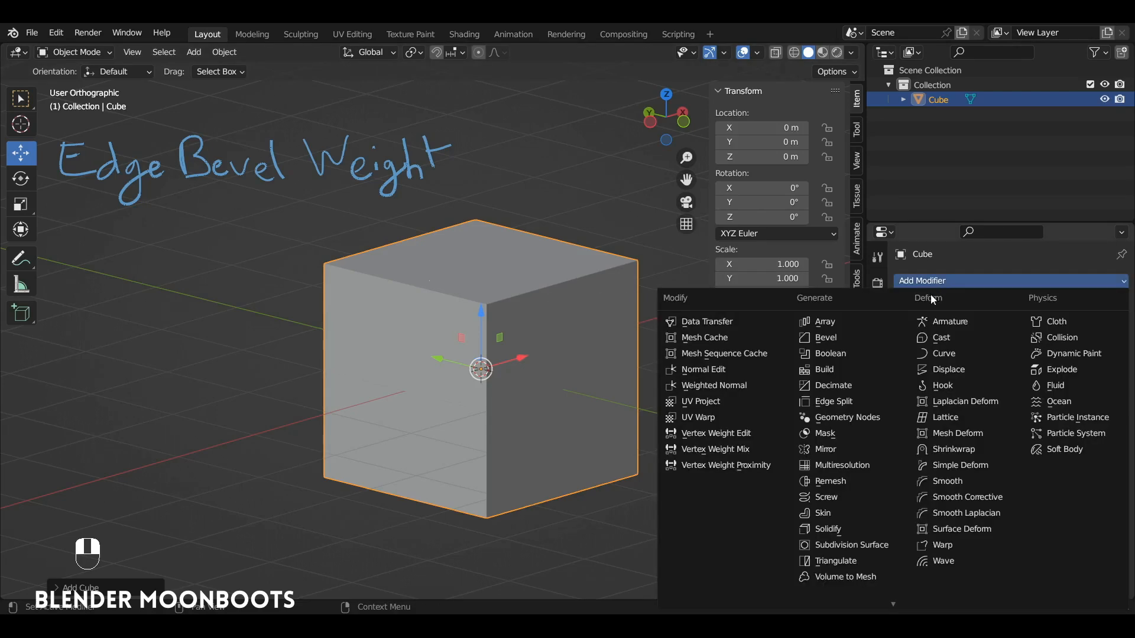
{"action": "left_click", "coordinate": [853, 337]}
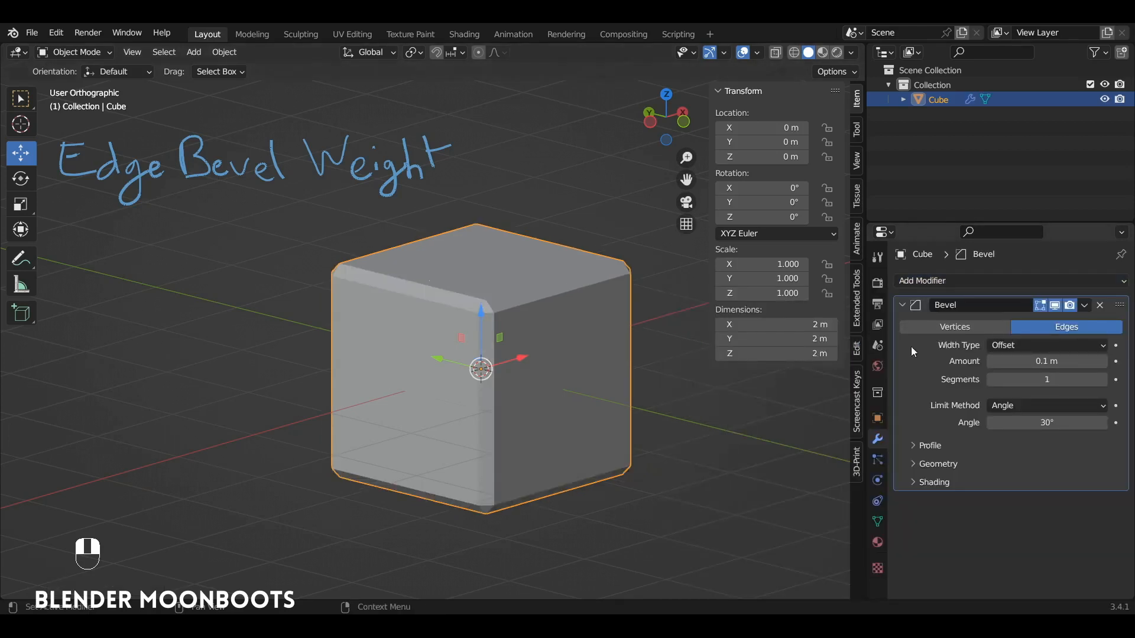
{"action": "left_click_drag", "start_coordinate": [1001, 359], "coordinate": [1043, 363]}
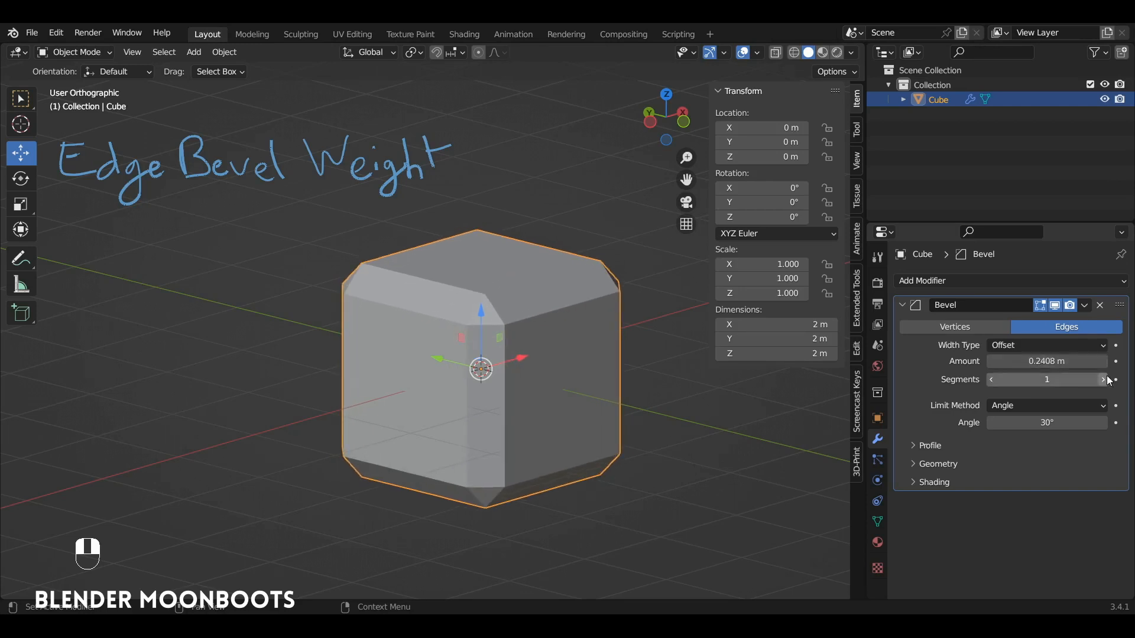
{"action": "left_click", "coordinate": [1104, 379]}
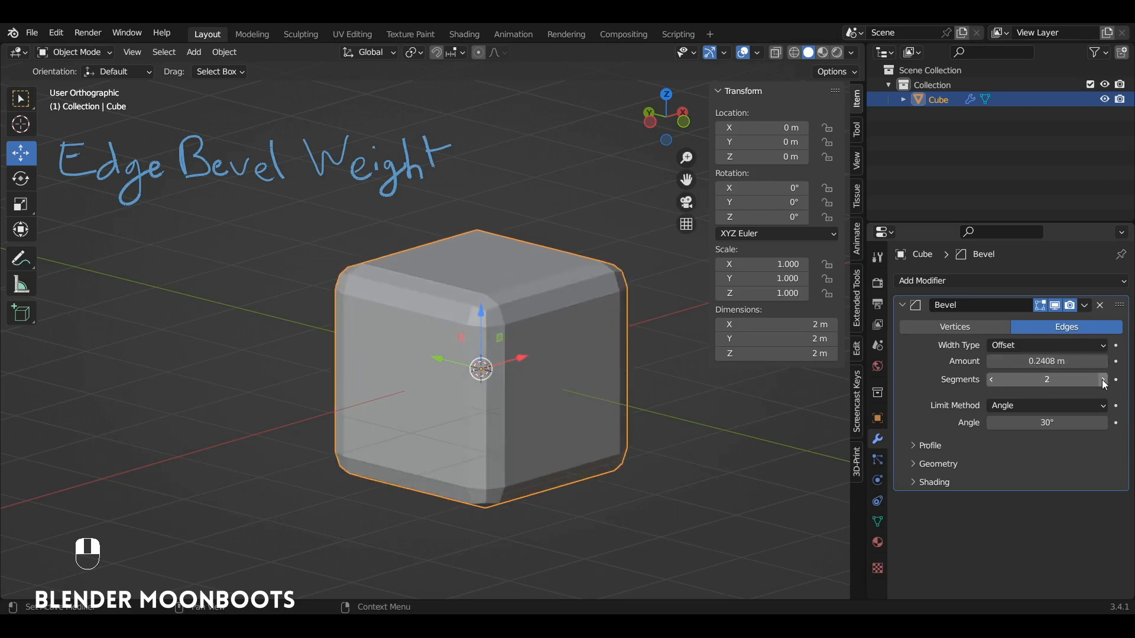
{"action": "left_click", "coordinate": [1101, 379]}
{"action": "left_click_drag", "start_coordinate": [568, 378], "coordinate": [600, 379], "text": "alt"}
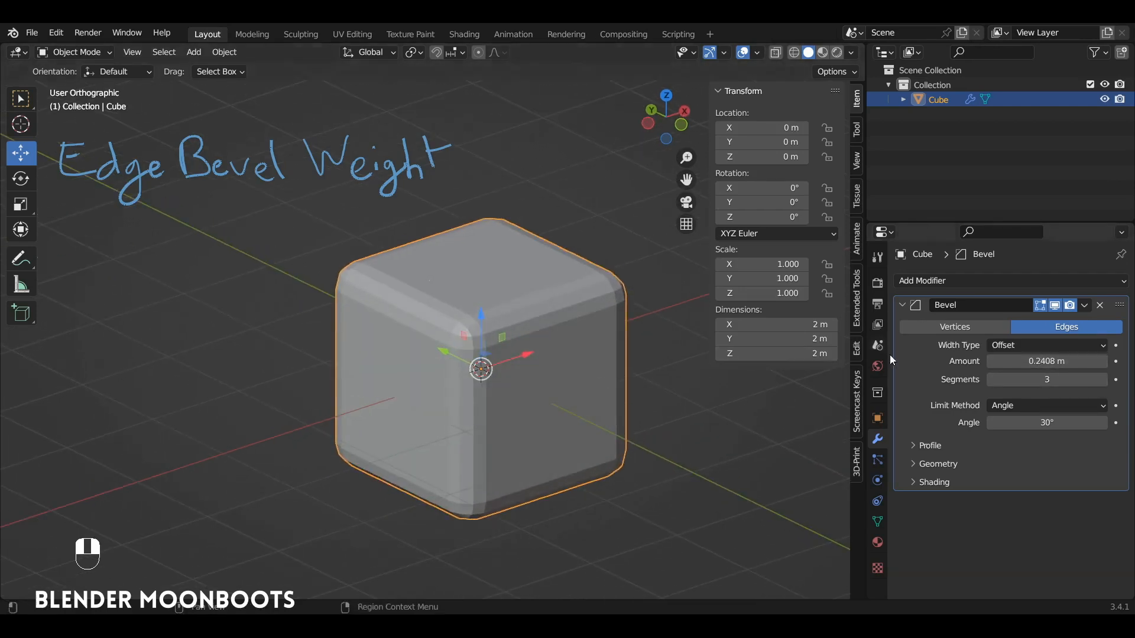
Set the Bevel modifier's limit method to Weight and inspect the cube from several angles.
{"action": "left_click", "coordinate": [998, 405]}
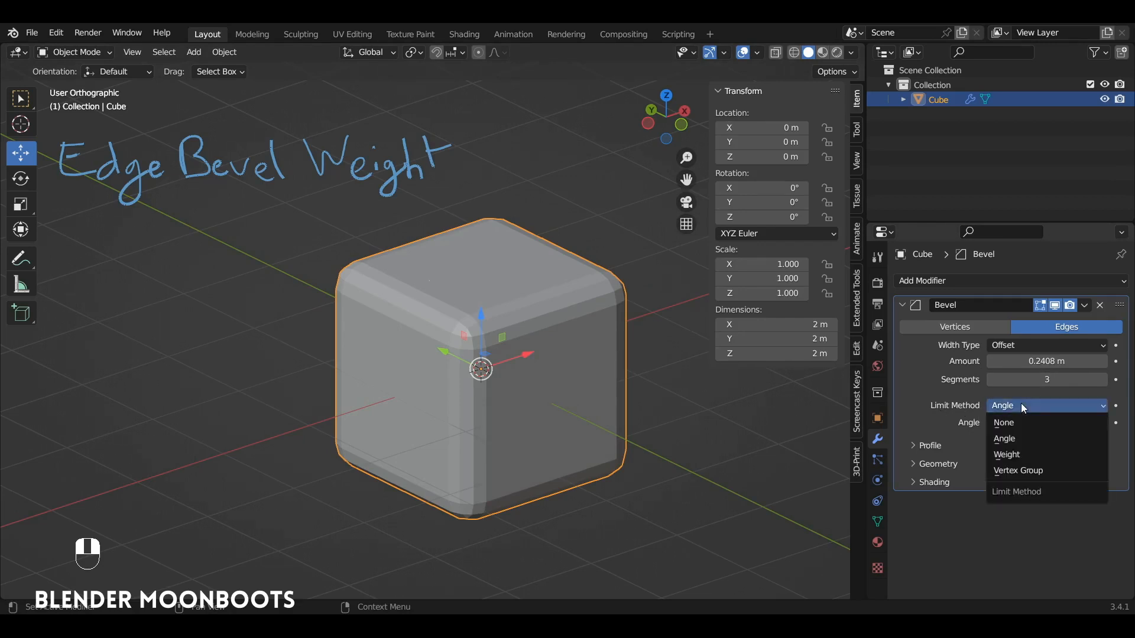
{"action": "left_click", "coordinate": [1030, 459]}
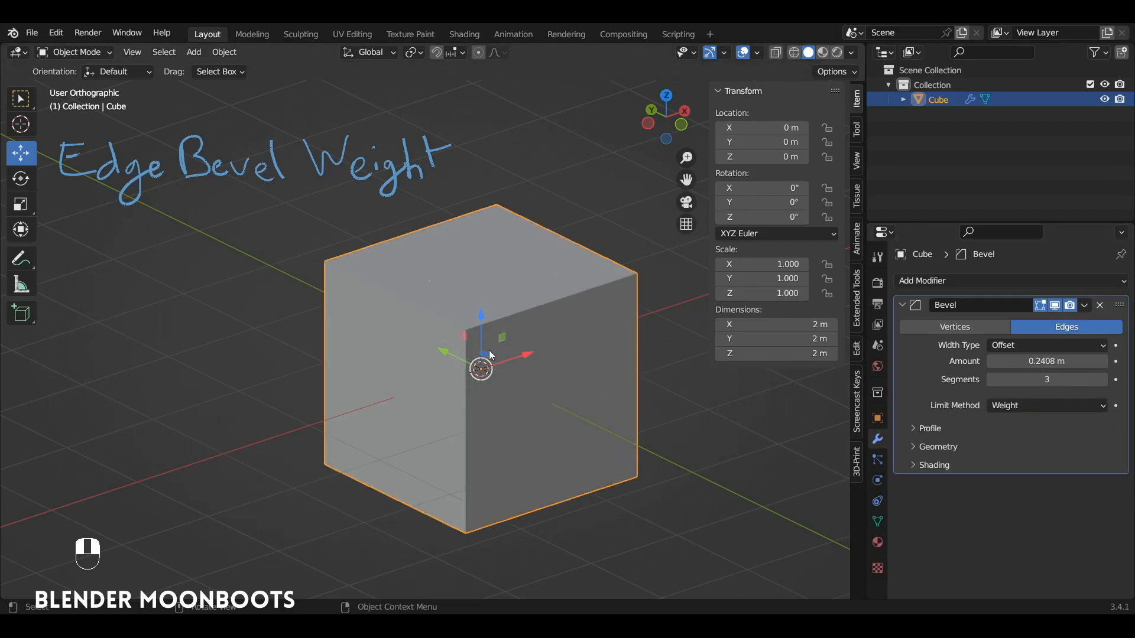
{"action": "left_click_drag", "start_coordinate": [534, 317], "coordinate": [563, 298], "text": "alt"}
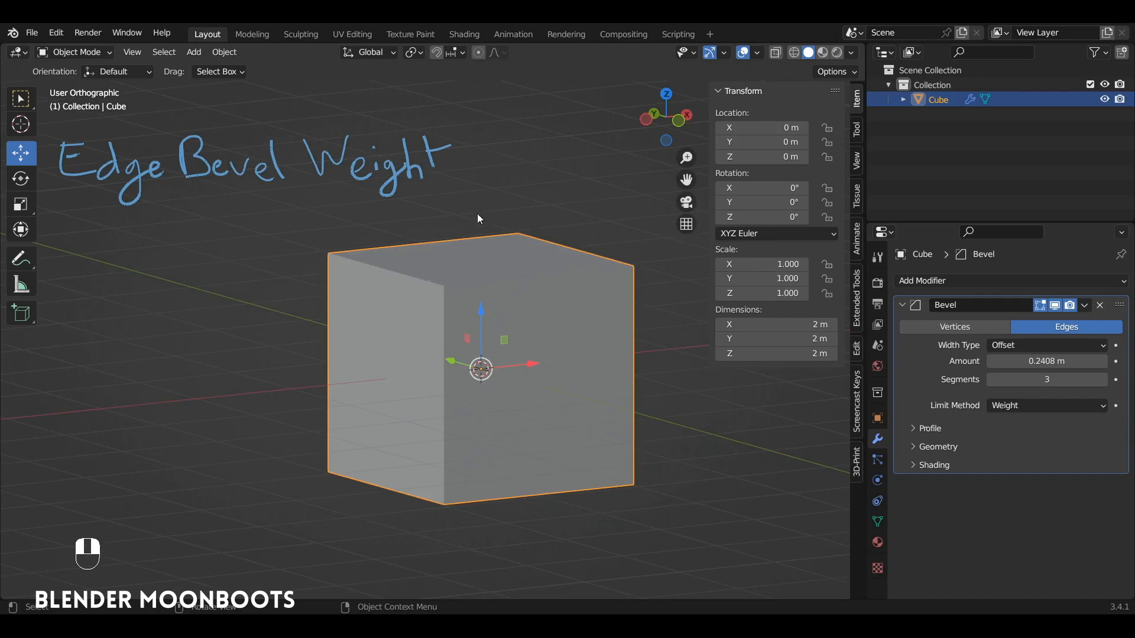
{"action": "left_click_drag", "start_coordinate": [399, 245], "coordinate": [562, 310], "text": "alt"}
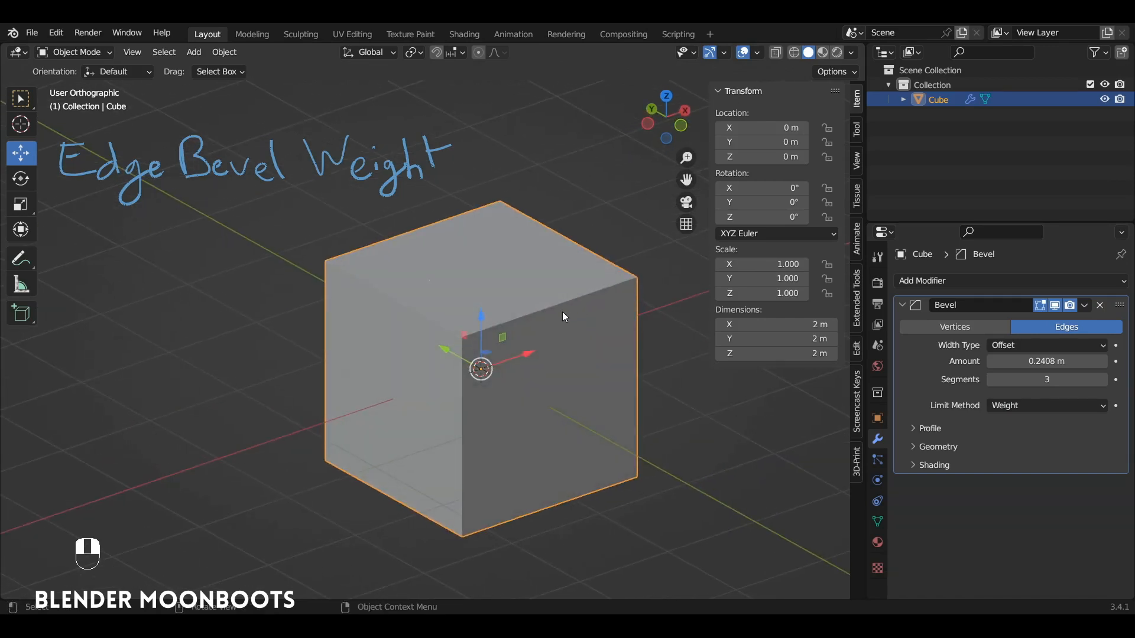
In Edit Mode, select the cube's two front edges of the top face and give them an edge bevel weight of 1.00.
{"action": "key", "text": "Tab"}
{"action": "left_click", "coordinate": [563, 300]}
{"action": "left_click", "coordinate": [411, 307], "text": "shift"}
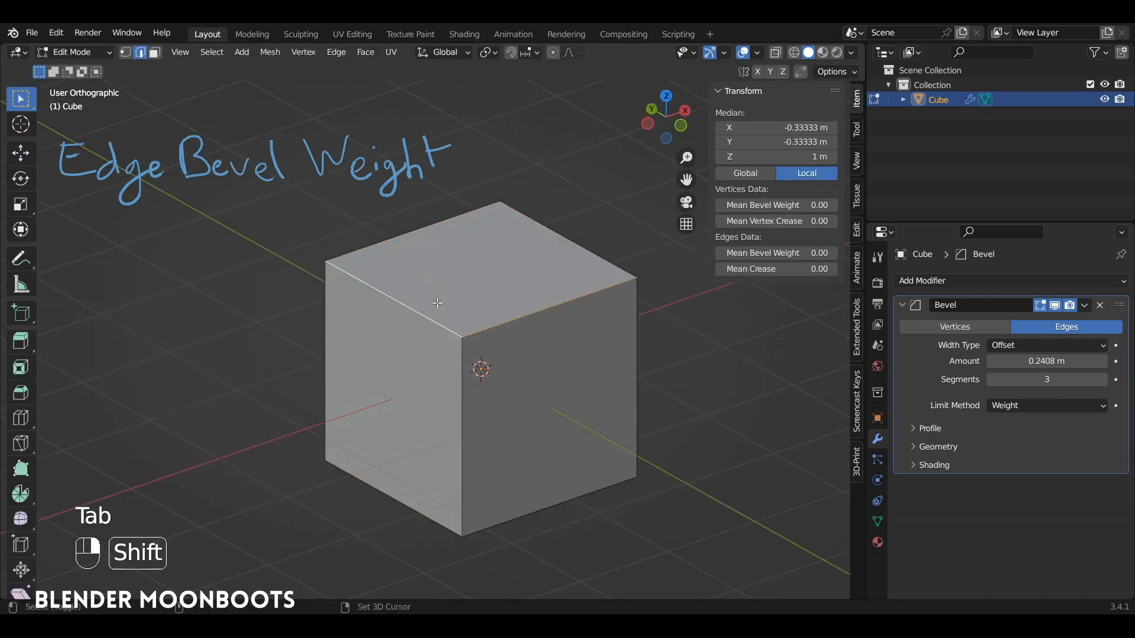
{"action": "left_click_drag", "start_coordinate": [411, 307], "coordinate": [516, 293], "text": "alt"}
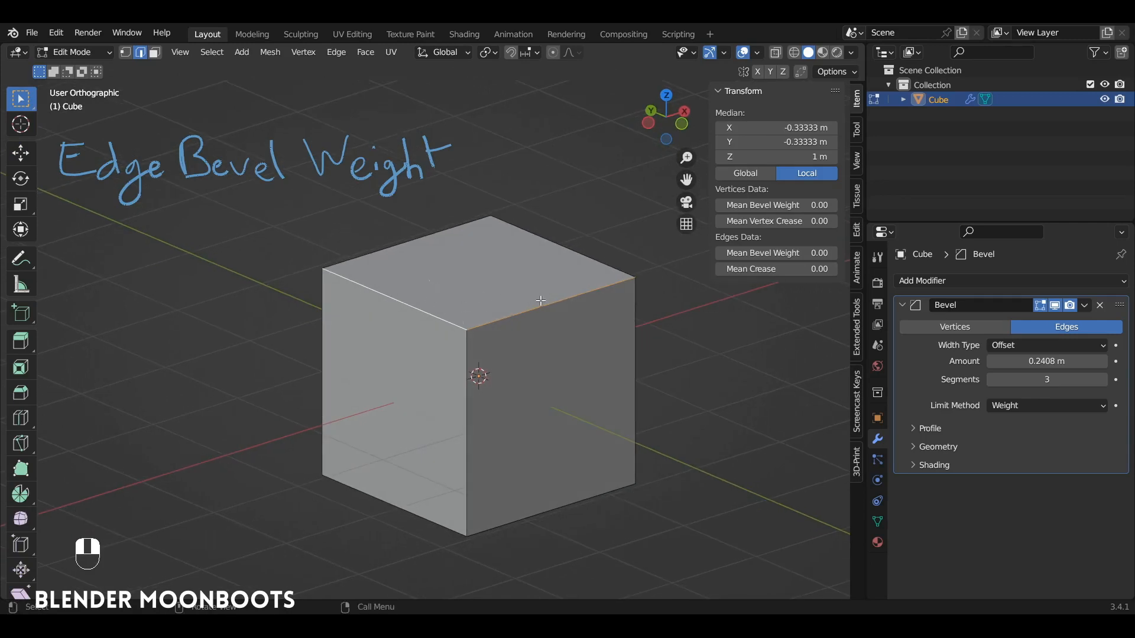
{"action": "left_click", "coordinate": [339, 53]}
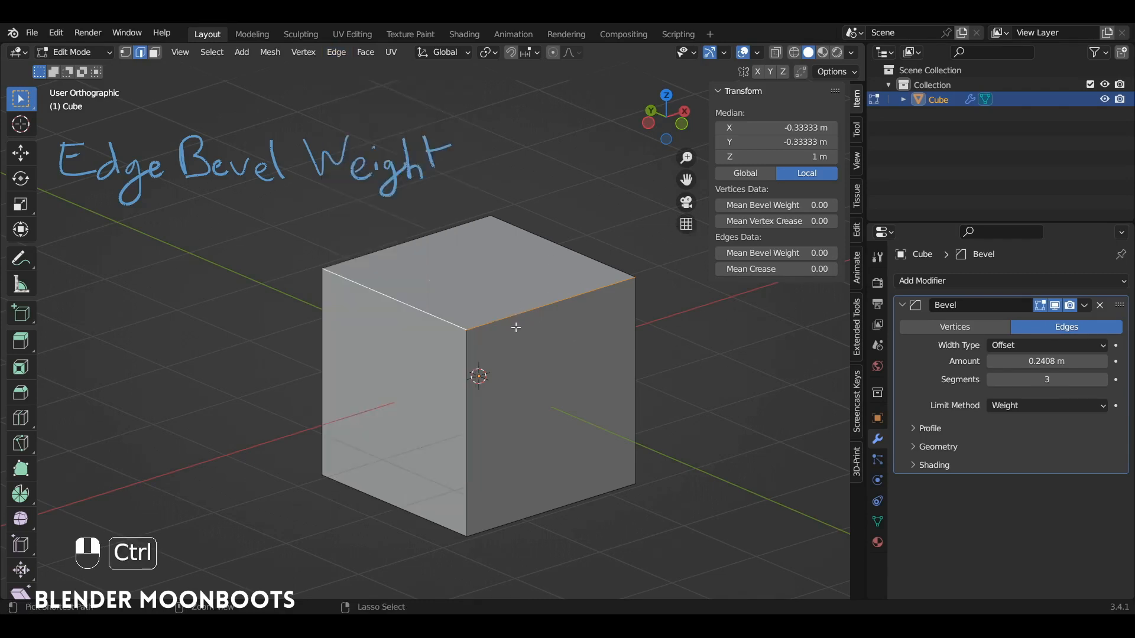
{"action": "key", "text": "ctrl+e"}
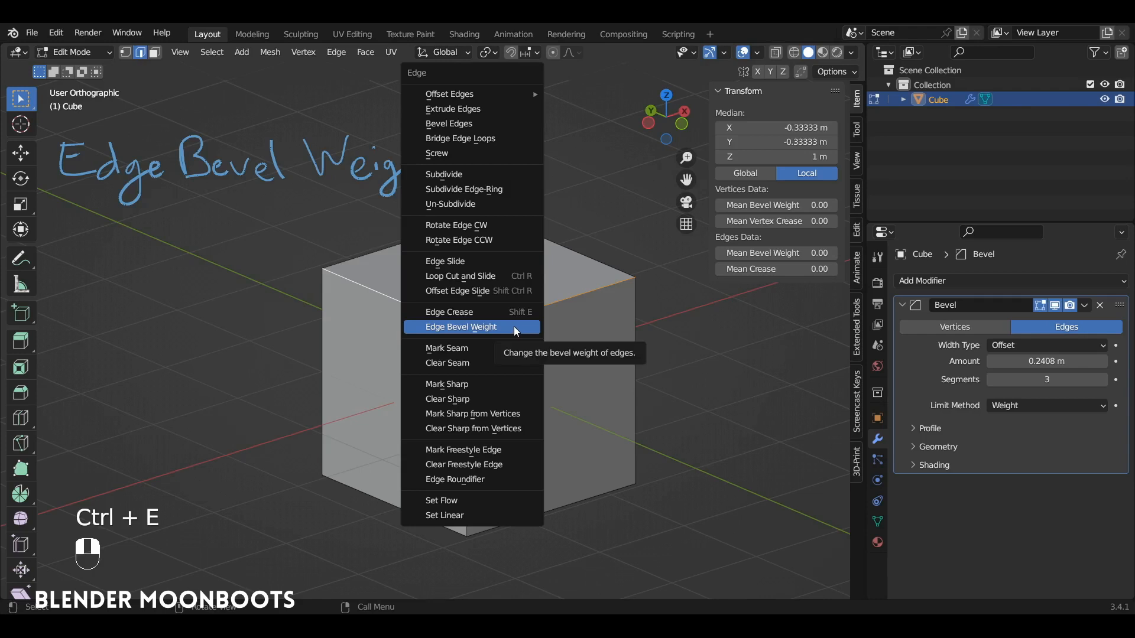
{"action": "left_click", "coordinate": [514, 327]}
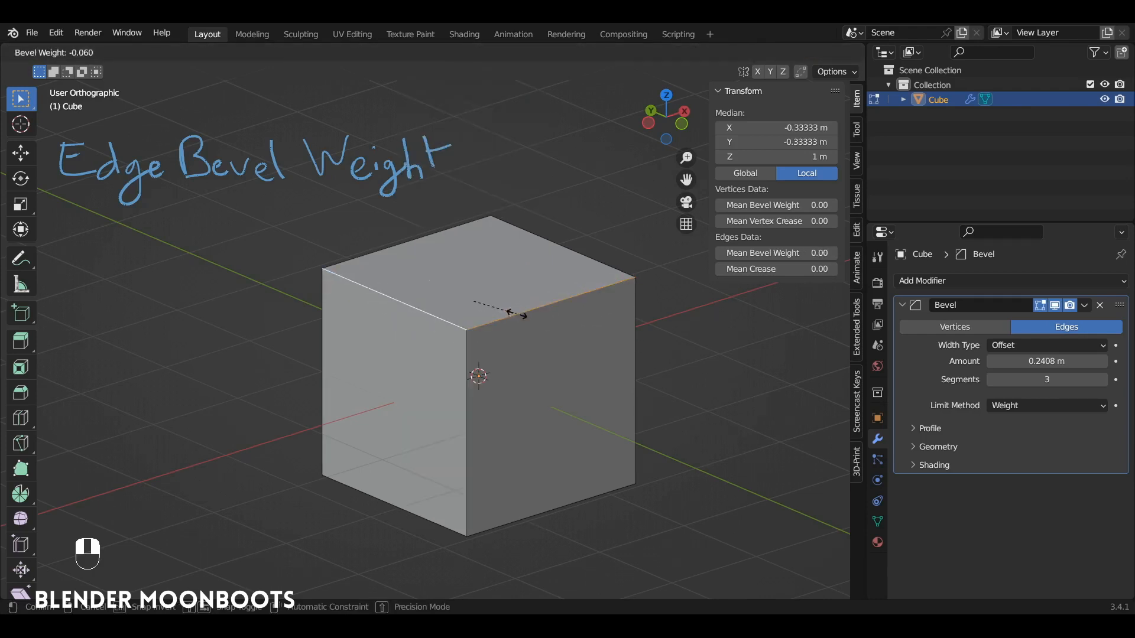
{"action": "left_click", "coordinate": [704, 356]}
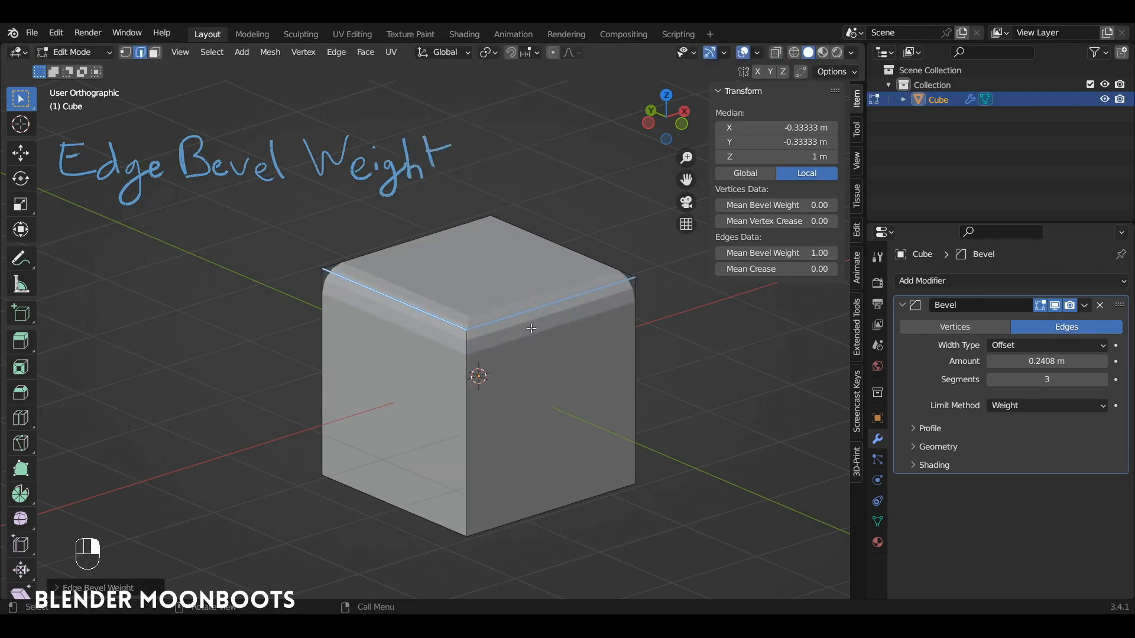
Vary the bevel weight of the two selected edges, end at 1.00, and inspect the bevel from another angle.
{"action": "left_click", "coordinate": [131, 590]}
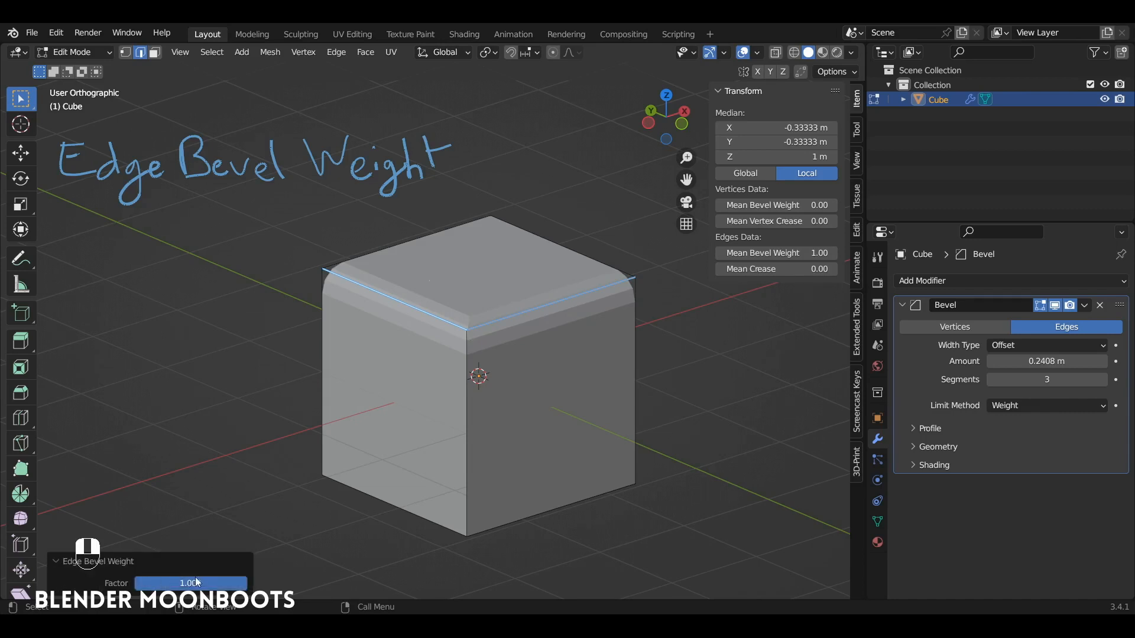
{"action": "left_click_drag", "start_coordinate": [195, 582], "coordinate": [281, 581]}
{"action": "left_click_drag", "start_coordinate": [729, 254], "coordinate": [821, 256]}
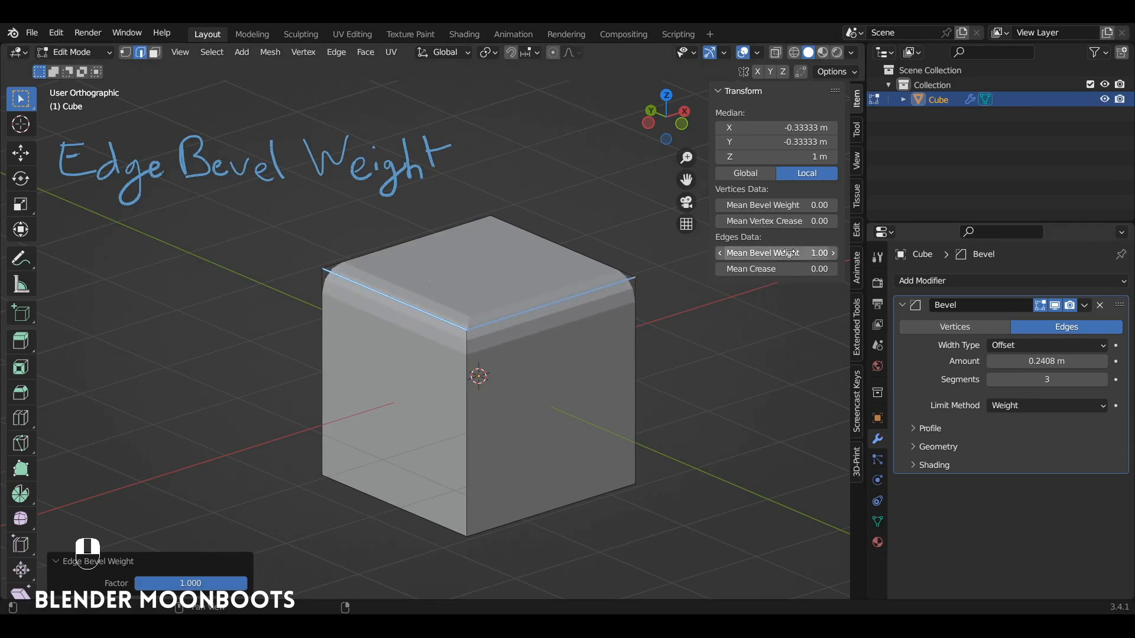
{"action": "middle_click_drag", "start_coordinate": [511, 279], "coordinate": [582, 285], "text": "alt"}
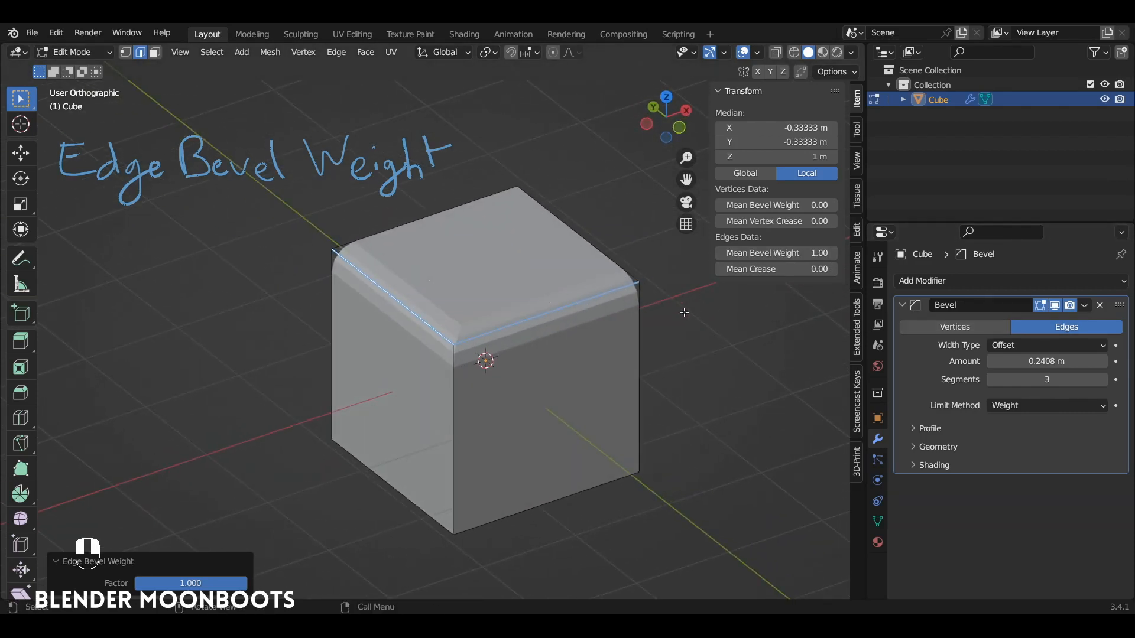
{"action": "mouse_move", "coordinate": [684, 312]}
{"action": "middle_mouse_down", "text": "alt"}
{"action": "mouse_move", "coordinate": [702, 314]}
{"action": "mouse_move", "coordinate": [679, 321]}
{"action": "middle_mouse_up", "text": "alt"}
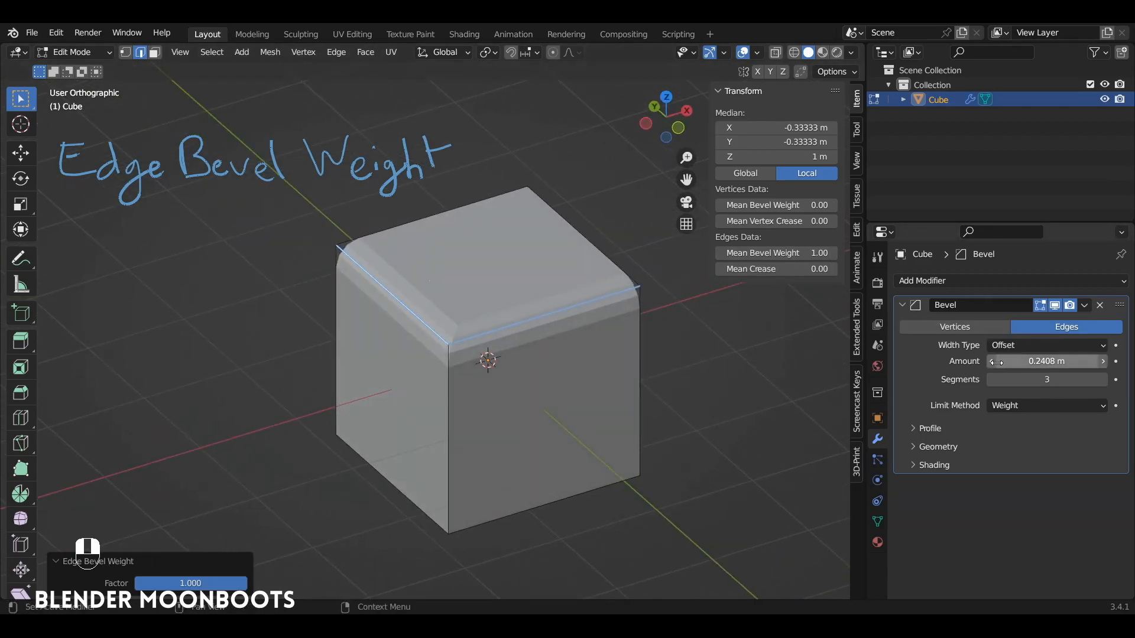
Set the Bevel modifier's amount to 0.356 m and its segments to 5.
{"action": "mouse_move", "coordinate": [1001, 360]}
{"action": "left_mouse_down"}
{"action": "mouse_move", "coordinate": [1072, 357]}
{"action": "mouse_move", "coordinate": [982, 364]}
{"action": "left_mouse_up"}
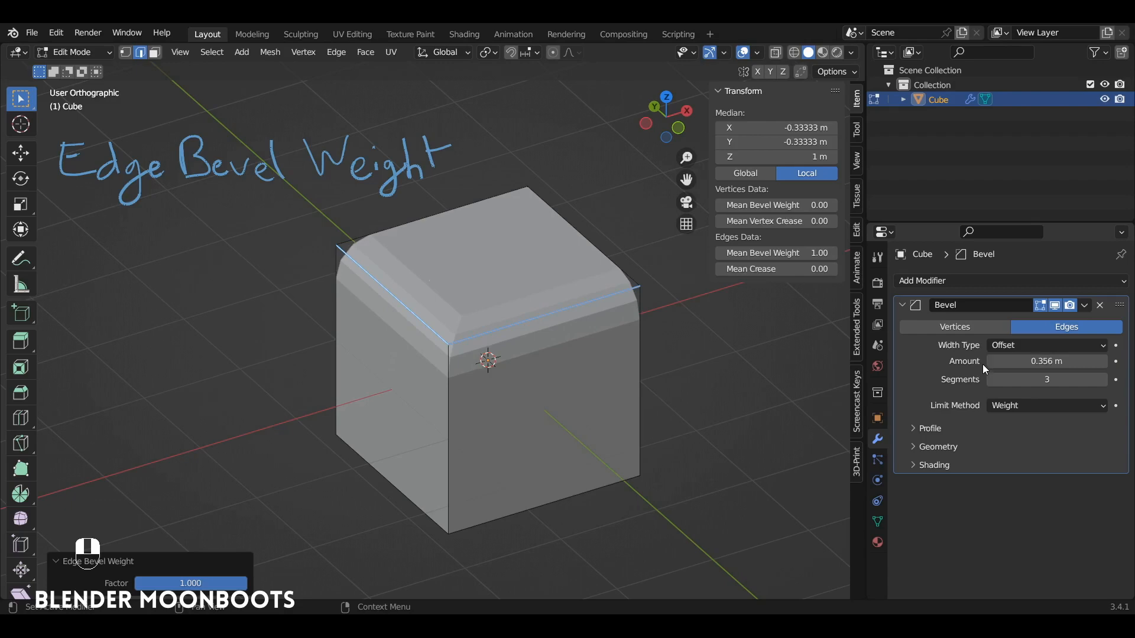
{"action": "left_click", "coordinate": [1105, 380]}
{"action": "left_click", "coordinate": [1105, 380]}
In Object Mode, duplicate the cube 3.4087 m along X and apply the Bevel modifier on the copy.
{"action": "left_click_drag", "start_coordinate": [641, 355], "coordinate": [400, 402], "text": "alt"}
{"action": "key", "text": "Tab"}
{"action": "key", "text": "shift+d"}
{"action": "key", "text": "x"}
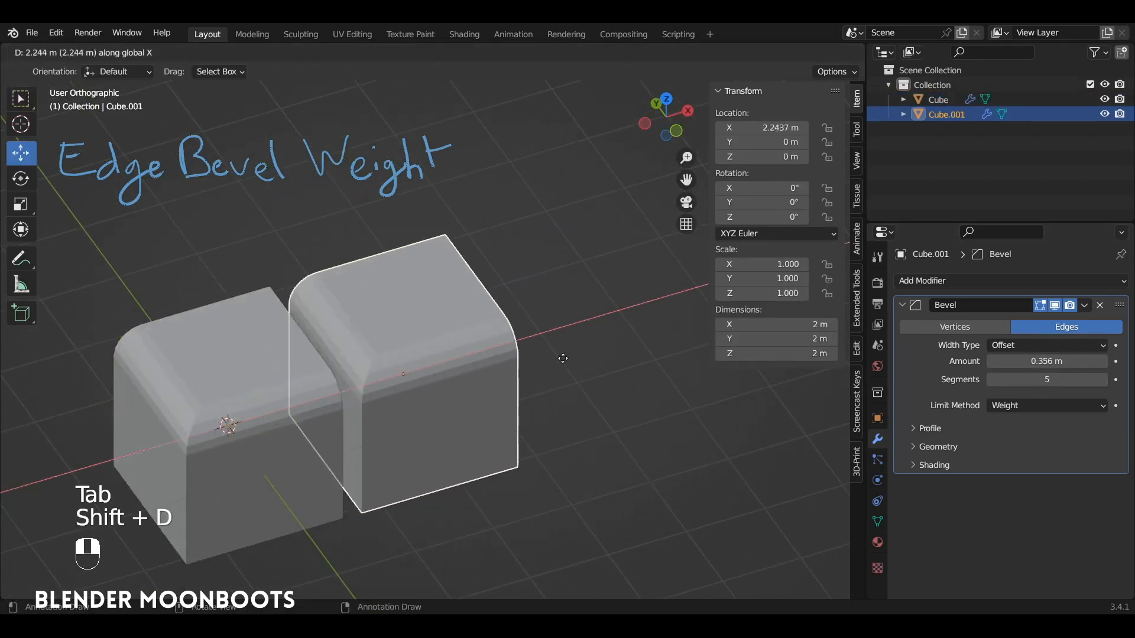
{"action": "left_click", "coordinate": [639, 338]}
{"action": "left_click", "coordinate": [1084, 305]}
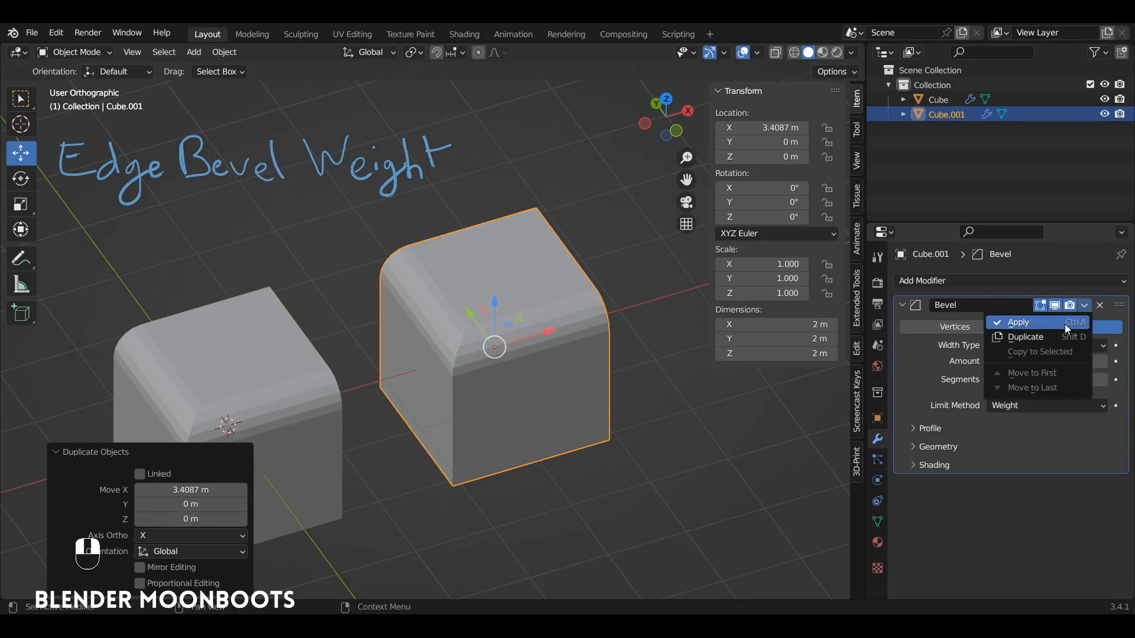
{"action": "left_click", "coordinate": [1064, 324]}
Set the mean bevel weight of all the duplicate's edges to 0 in Edit Mode, and return to Object Mode.
{"action": "key", "text": "Tab"}
{"action": "left_click", "coordinate": [576, 348], "text": "alt"}
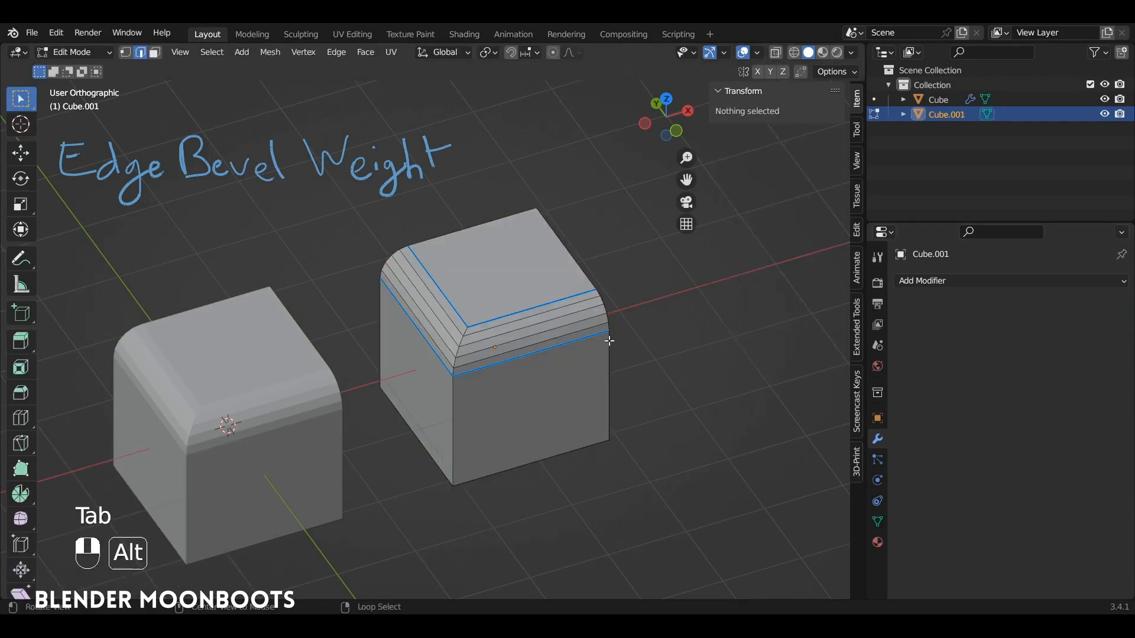
{"action": "key", "text": "a"}
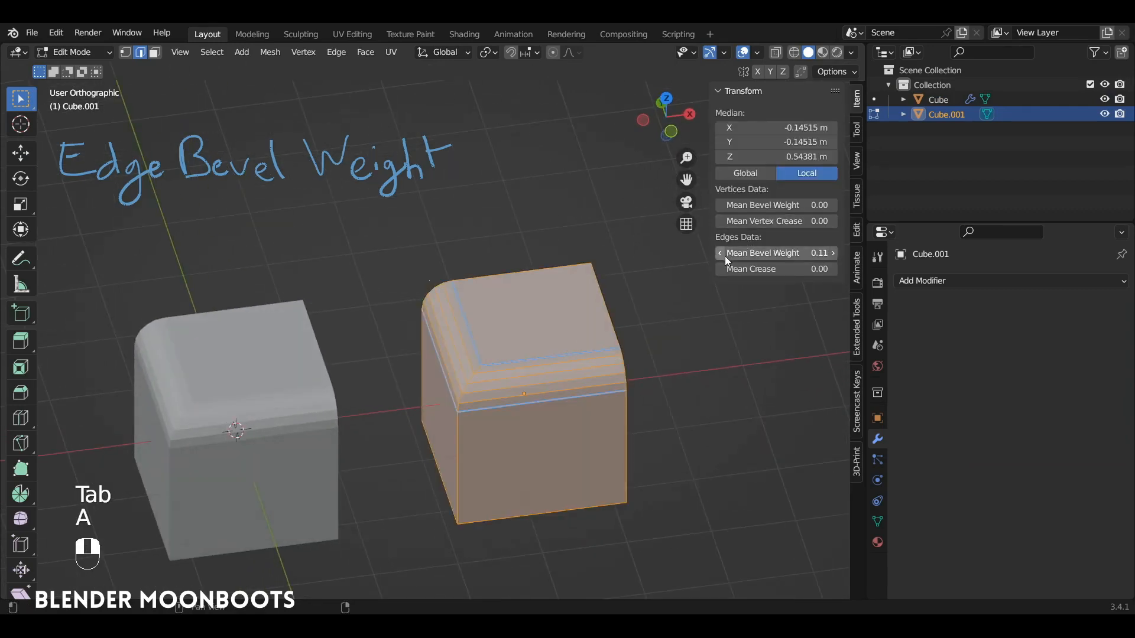
{"action": "double_click", "coordinate": [763, 253]}
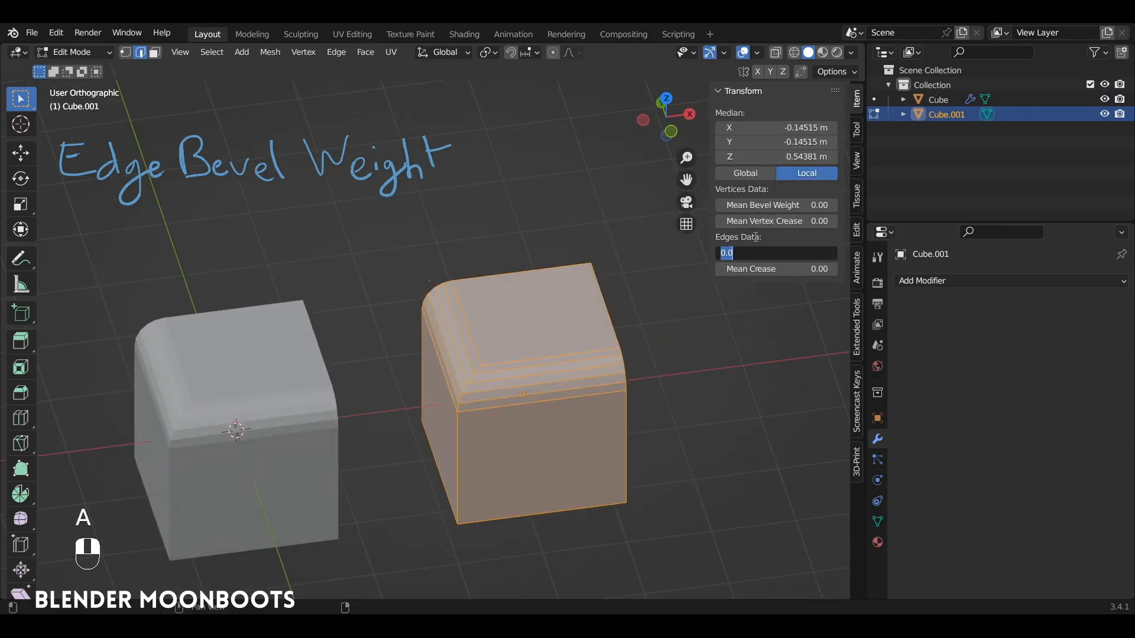
{"action": "type", "text": "0"}
{"action": "key", "text": "Return"}
{"action": "left_click", "coordinate": [498, 314]}
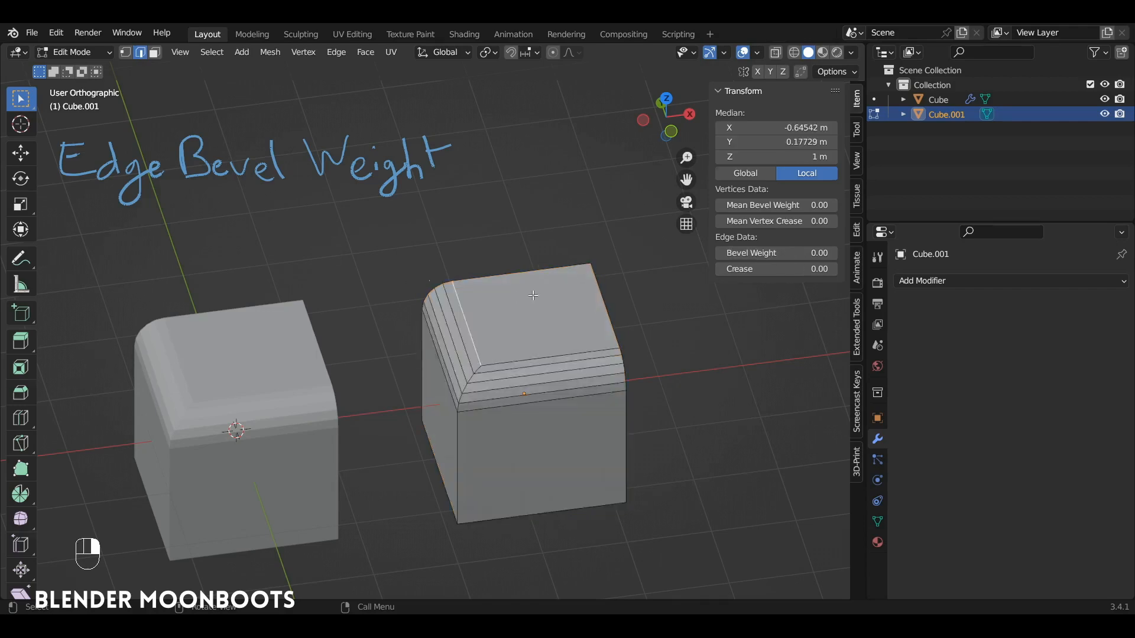
{"action": "key", "text": "Tab"}
Delete the duplicated cube.
{"action": "left_click_drag", "start_coordinate": [540, 292], "coordinate": [579, 279], "text": "alt"}
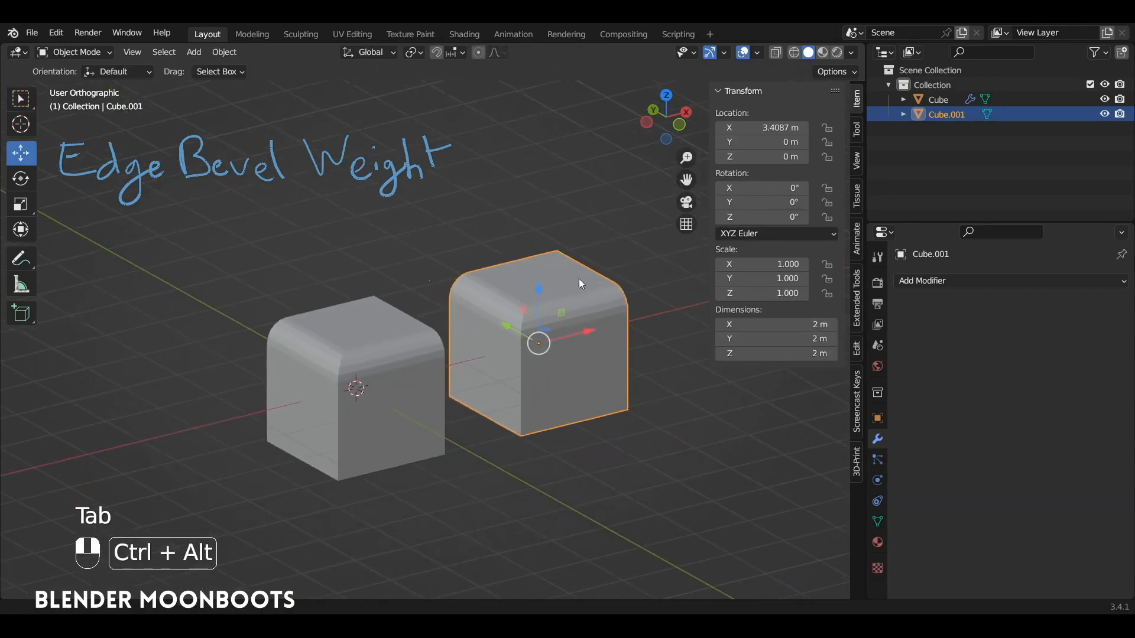
{"action": "key", "text": "x"}
{"action": "left_click", "coordinate": [562, 311]}
Remove the bevel weight from all edges of the original cube with a negative factor, and return to Object Mode.
{"action": "left_click", "coordinate": [409, 350]}
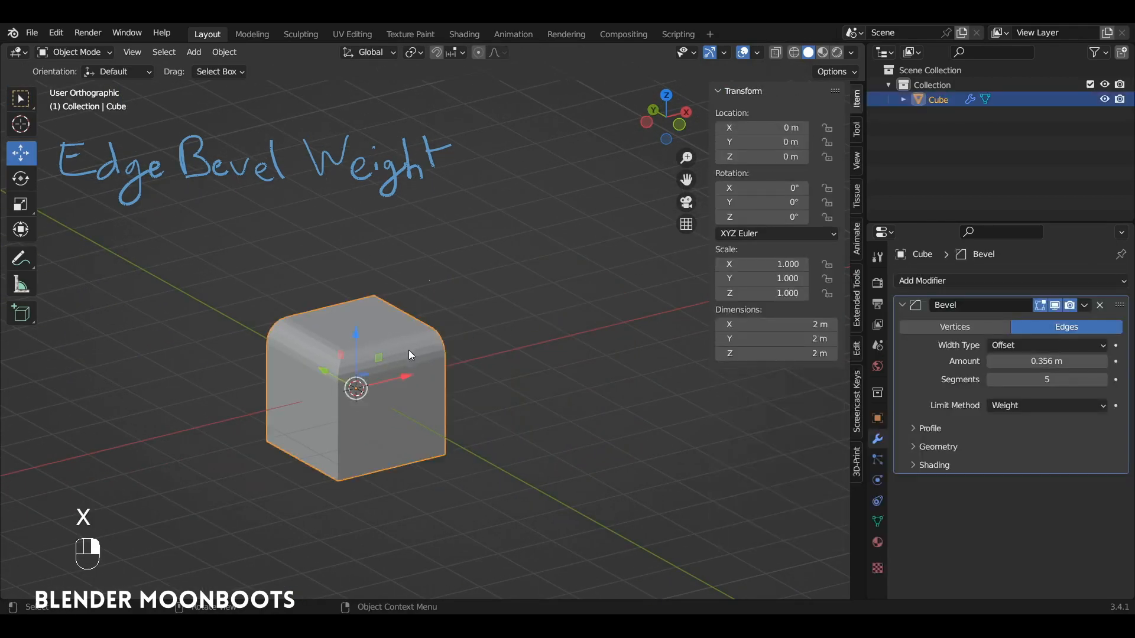
{"action": "key", "text": "Tab"}
{"action": "key", "text": "a"}
{"action": "left_click_drag", "start_coordinate": [426, 332], "coordinate": [512, 263], "text": "ctrl+alt"}
{"action": "left_click_drag", "start_coordinate": [529, 264], "coordinate": [542, 282], "text": "alt"}
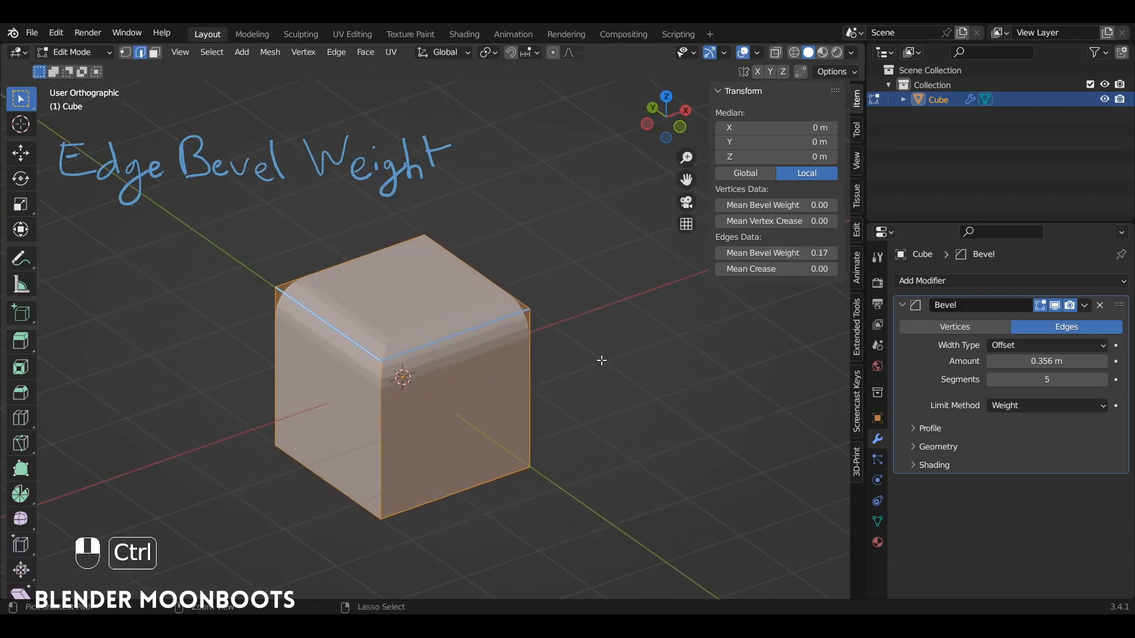
{"action": "key", "text": "ctrl+e"}
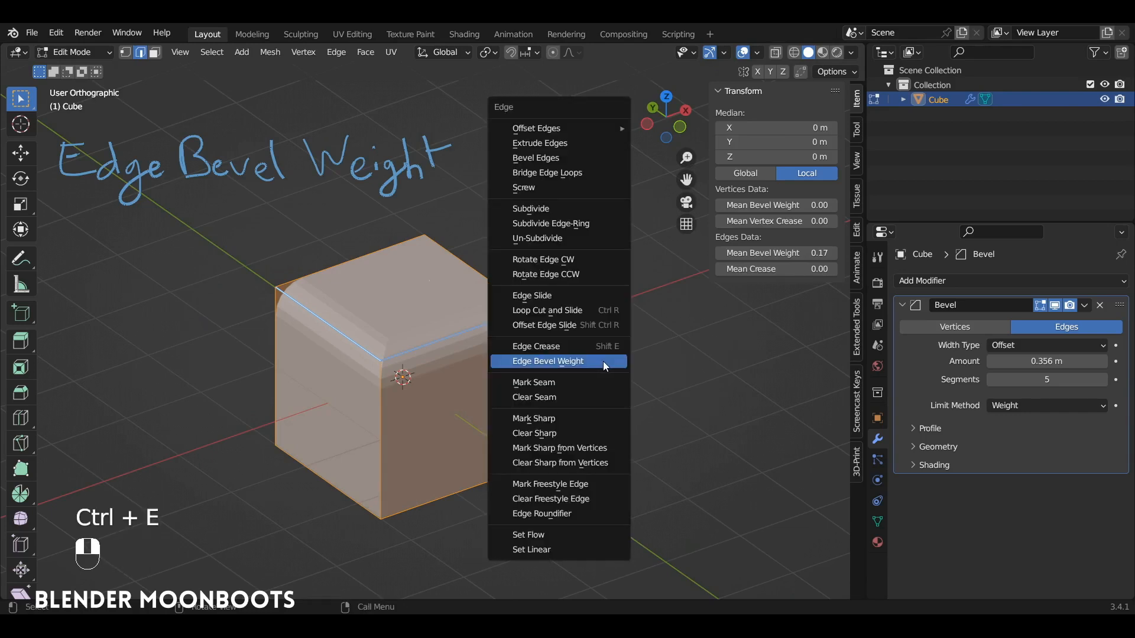
{"action": "left_click", "coordinate": [604, 359]}
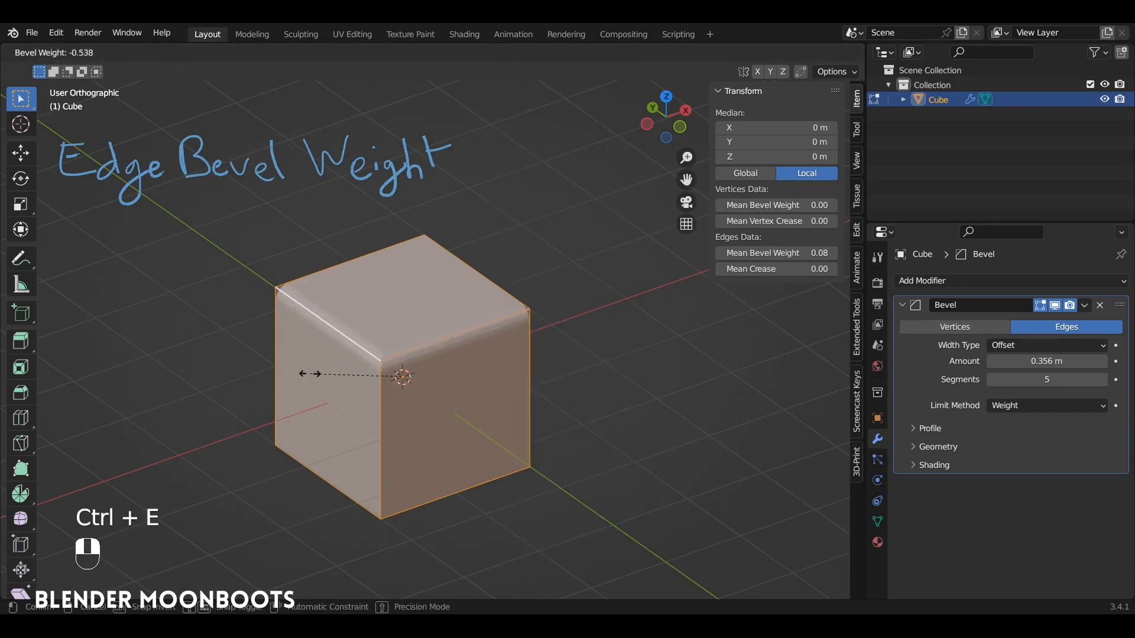
{"action": "left_click", "coordinate": [367, 321]}
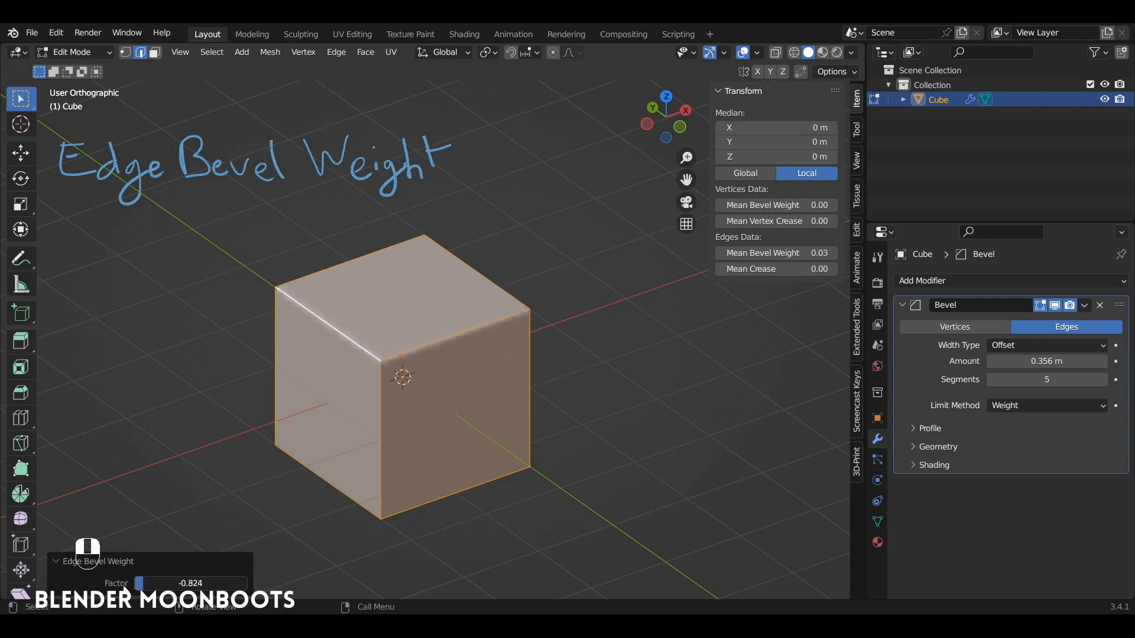
{"action": "key", "text": "Tab"}
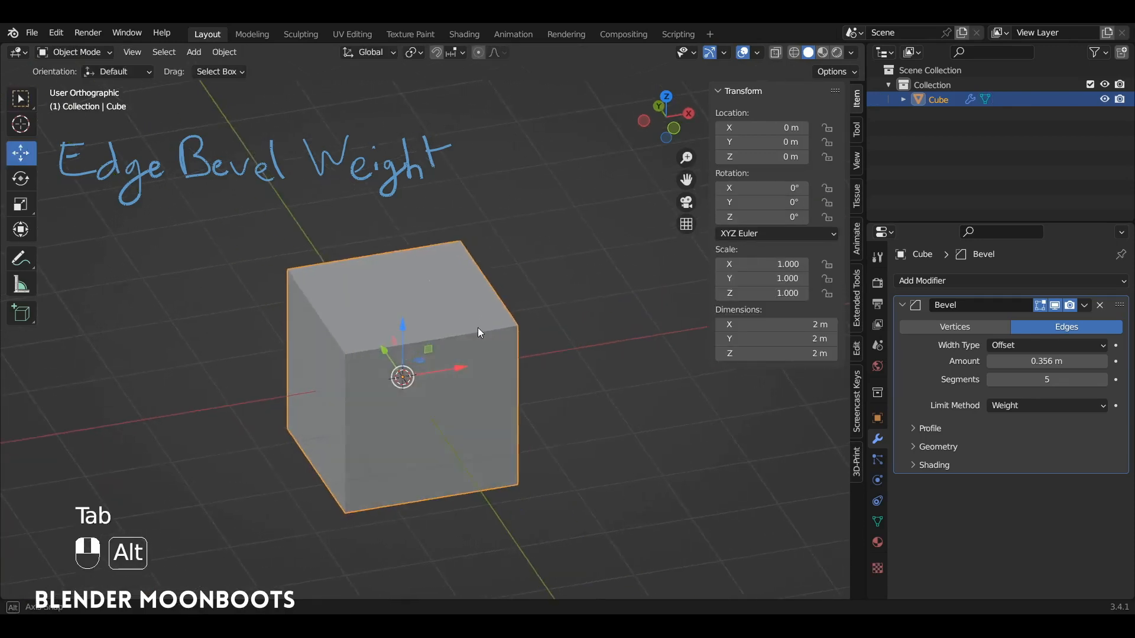
{"action": "middle_click_drag", "start_coordinate": [479, 331], "coordinate": [497, 290]}
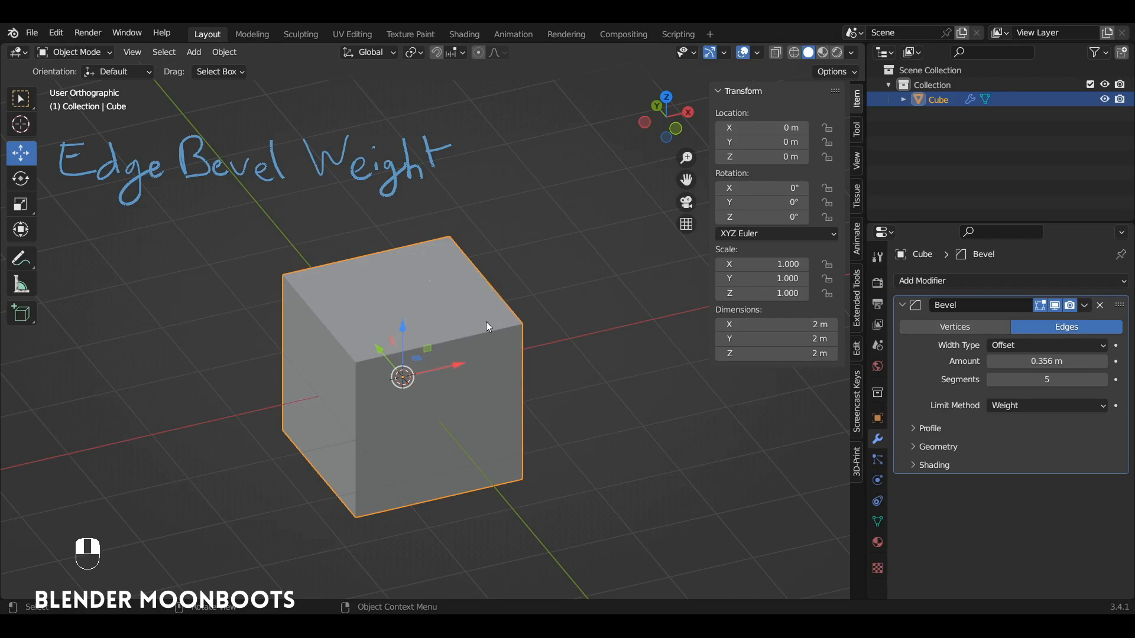
Bevel the cube's two front top edges and front vertical edge directly, about 0.196 m wide with two segments.
{"action": "key", "text": "Tab"}
{"action": "middle_click_drag", "start_coordinate": [469, 335], "coordinate": [443, 338]}
{"action": "middle_click_drag", "start_coordinate": [580, 316], "coordinate": [499, 332], "text": "alt"}
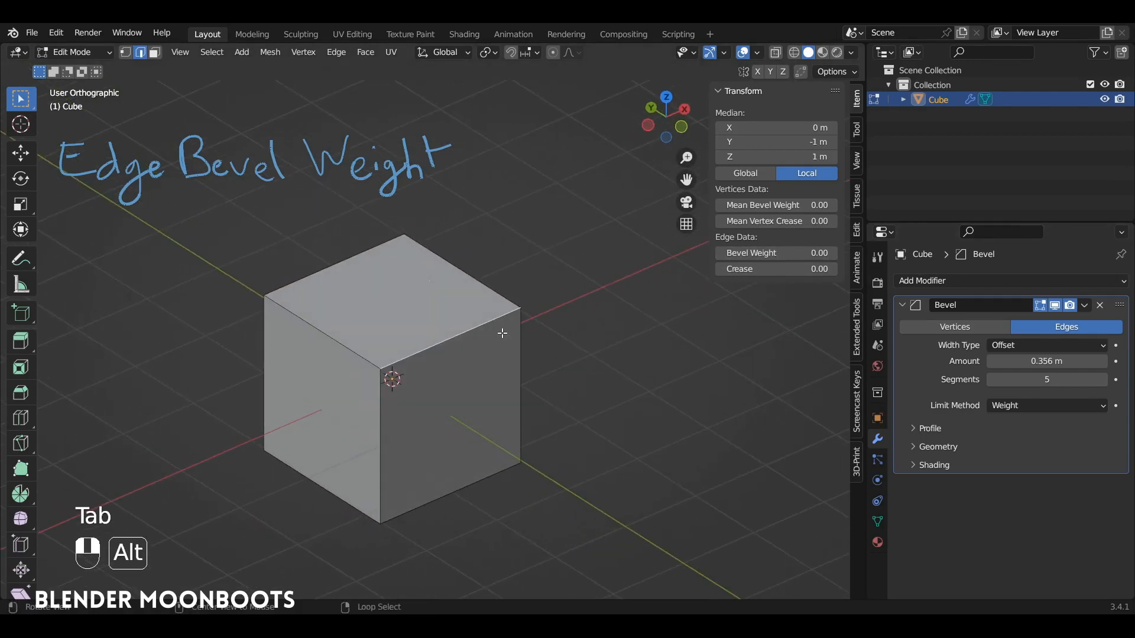
{"action": "left_click", "coordinate": [349, 348], "text": "shift"}
{"action": "middle_click", "coordinate": [435, 342], "text": "alt"}
{"action": "left_click", "coordinate": [371, 414], "text": "shift"}
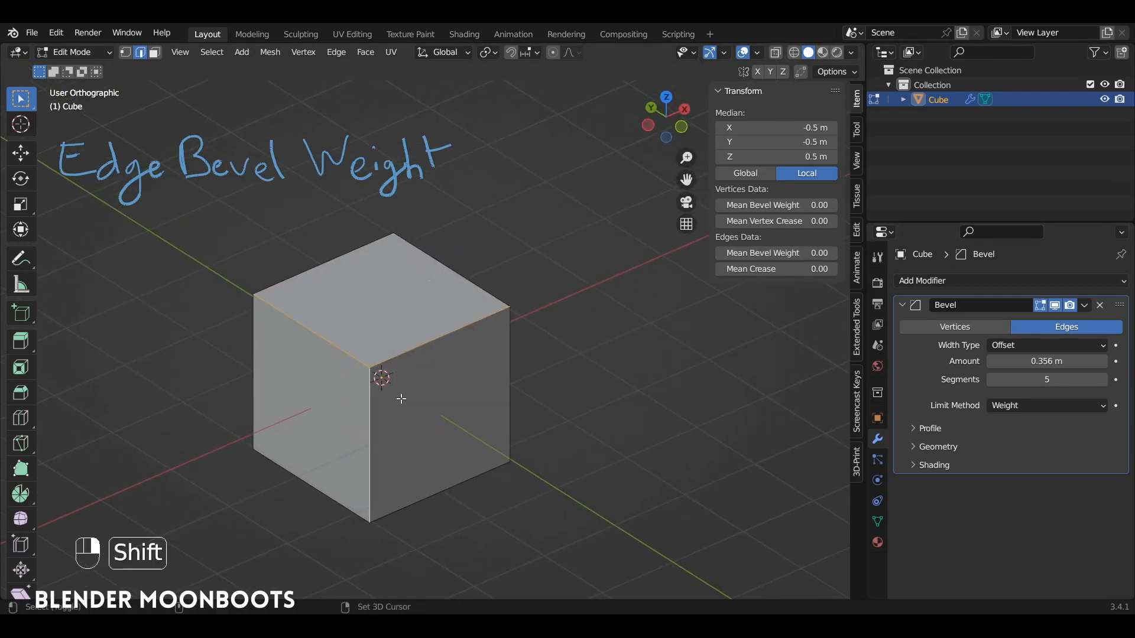
{"action": "key", "text": "ctrl+b"}
{"action": "left_click", "coordinate": [503, 380]}
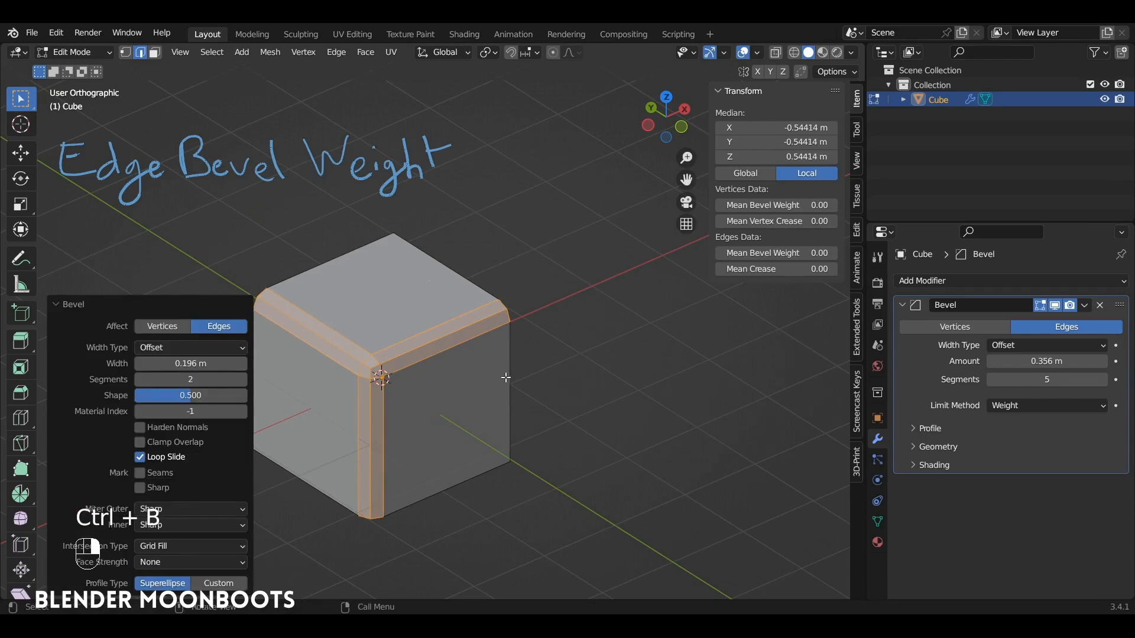
Undo the direct edge bevel and return to Object Mode.
{"action": "key", "text": "ctrl+z"}
{"action": "key", "text": "Tab"}
{"action": "middle_click_drag", "start_coordinate": [530, 365], "coordinate": [507, 258], "text": "alt"}
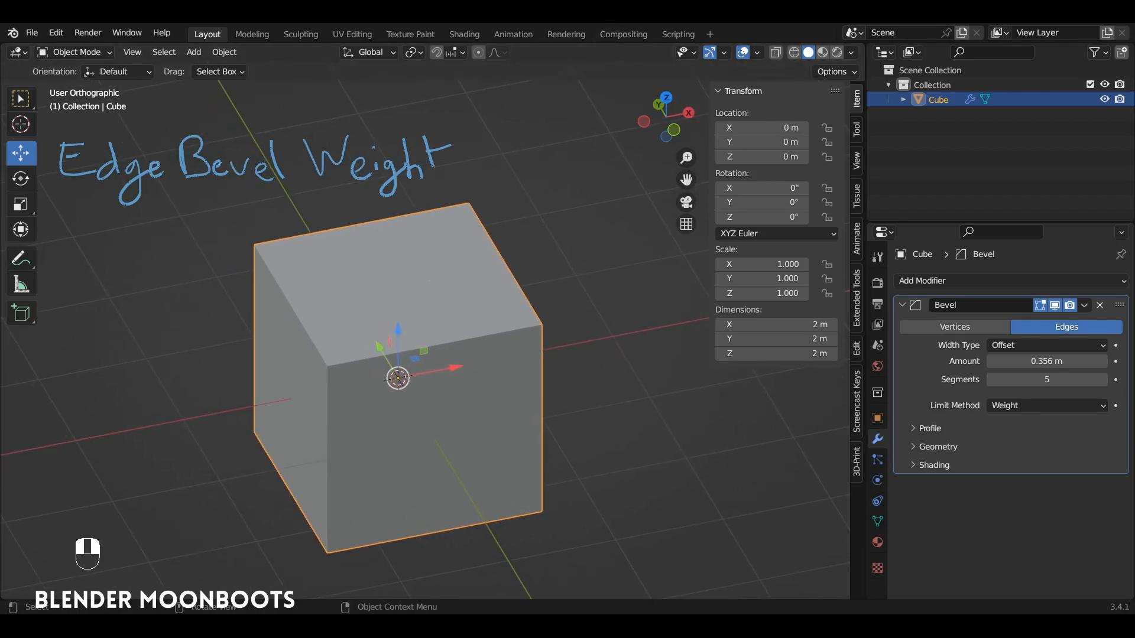